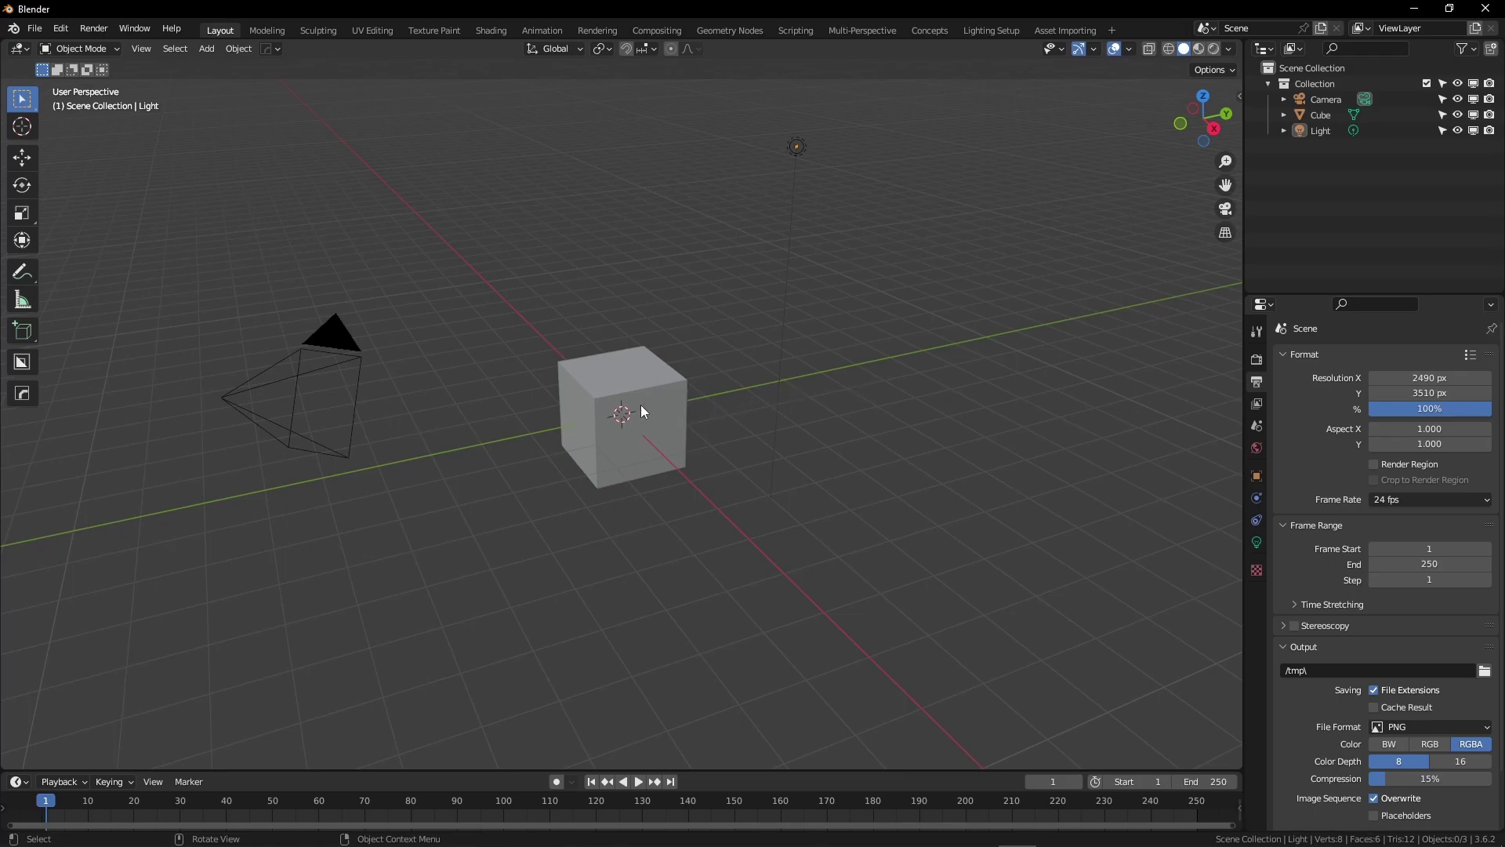
Search the add-ons in the preferences for "cell f" to find Cell Fracture
click(60, 29)
click(115, 267)
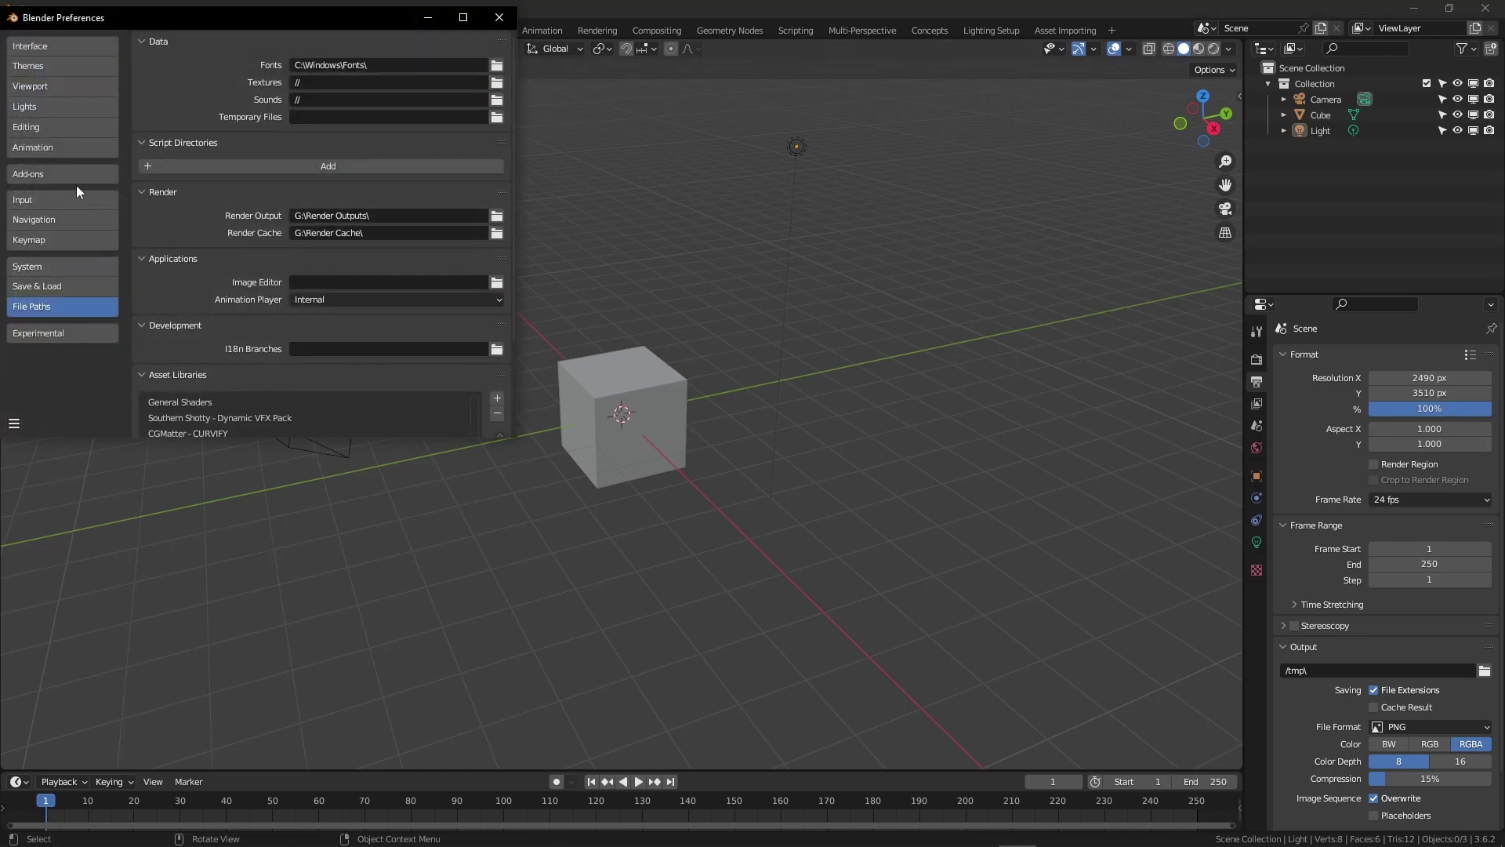
click(66, 173)
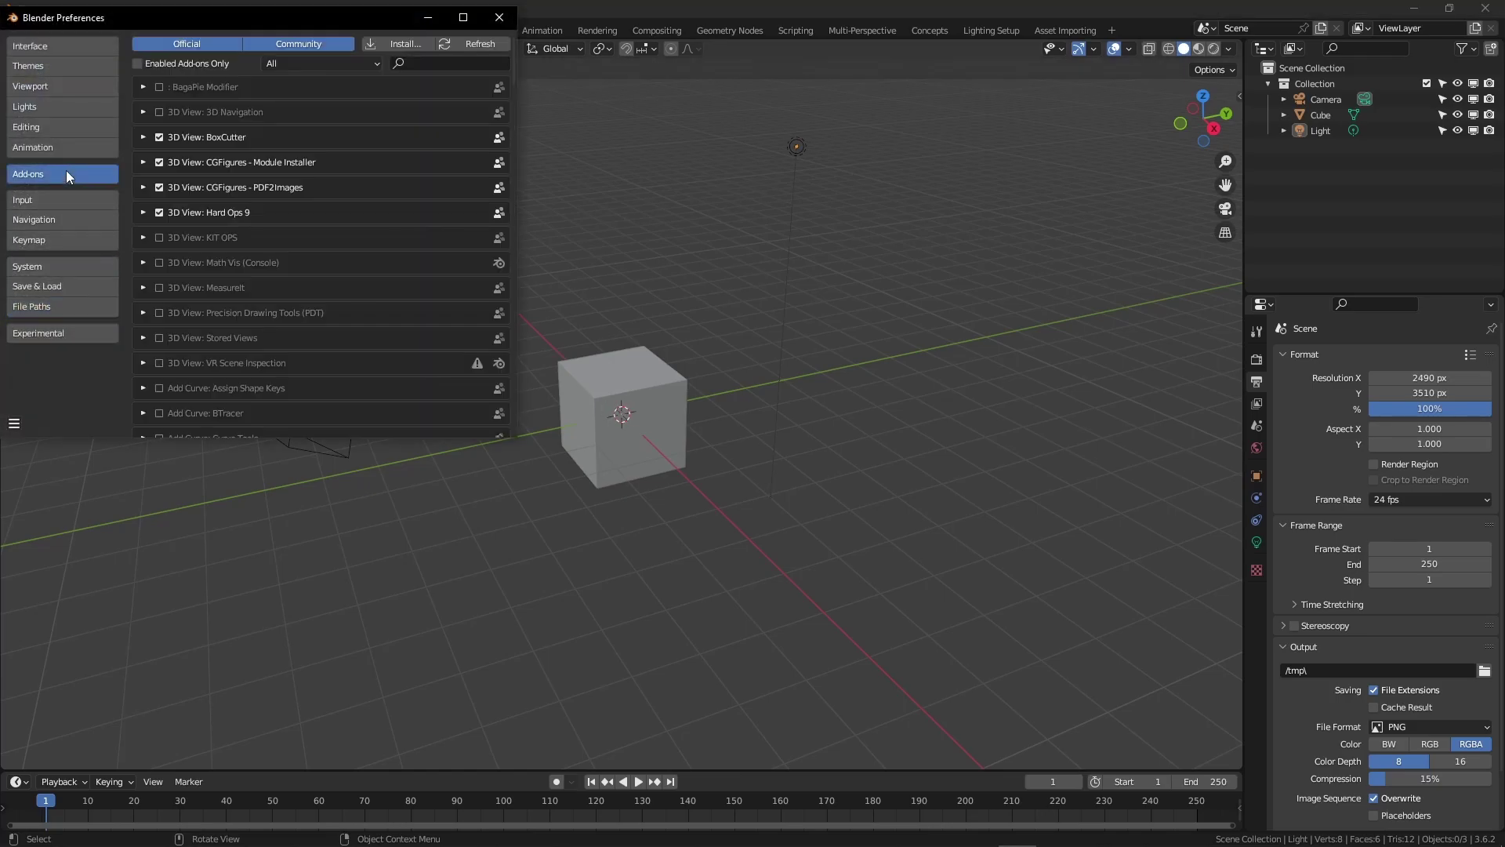
click(416, 64)
text(cell f)
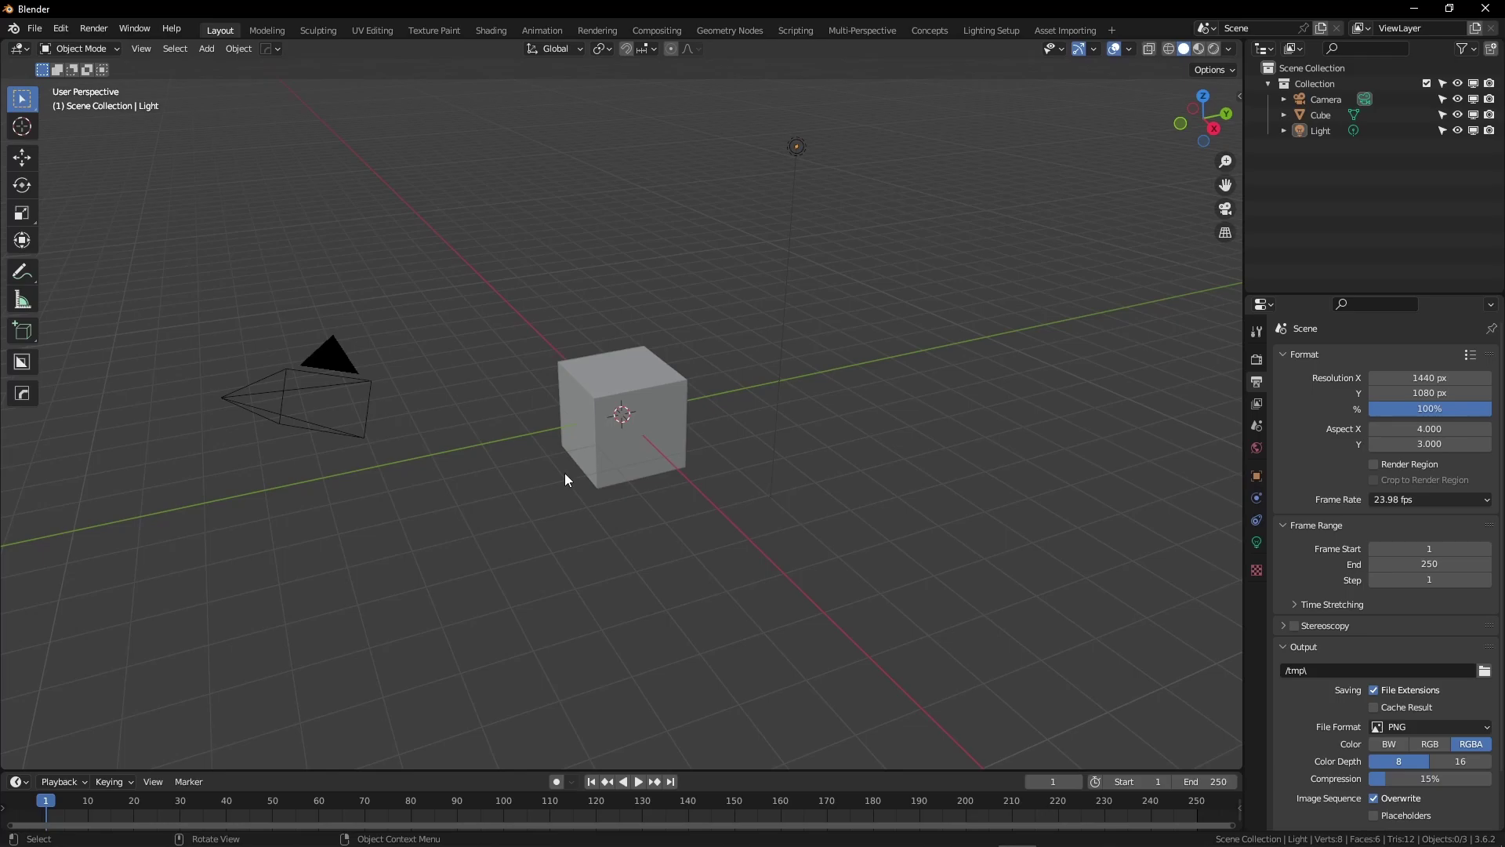
Scale the default cube by 1.5 along the Y axis and apply its scale
click(616, 457)
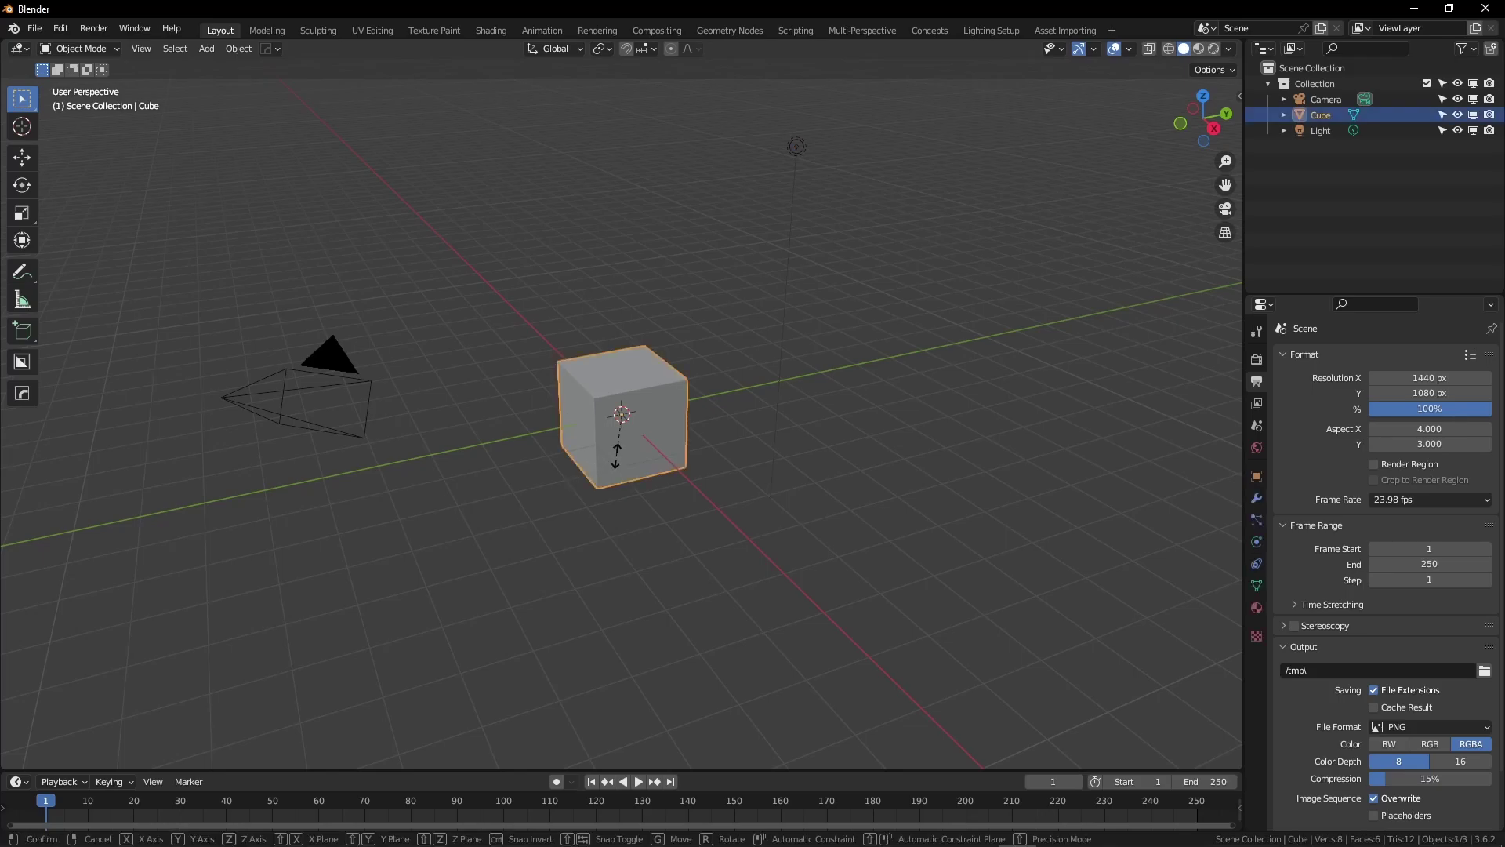
text(sy1.5)
key(Return)
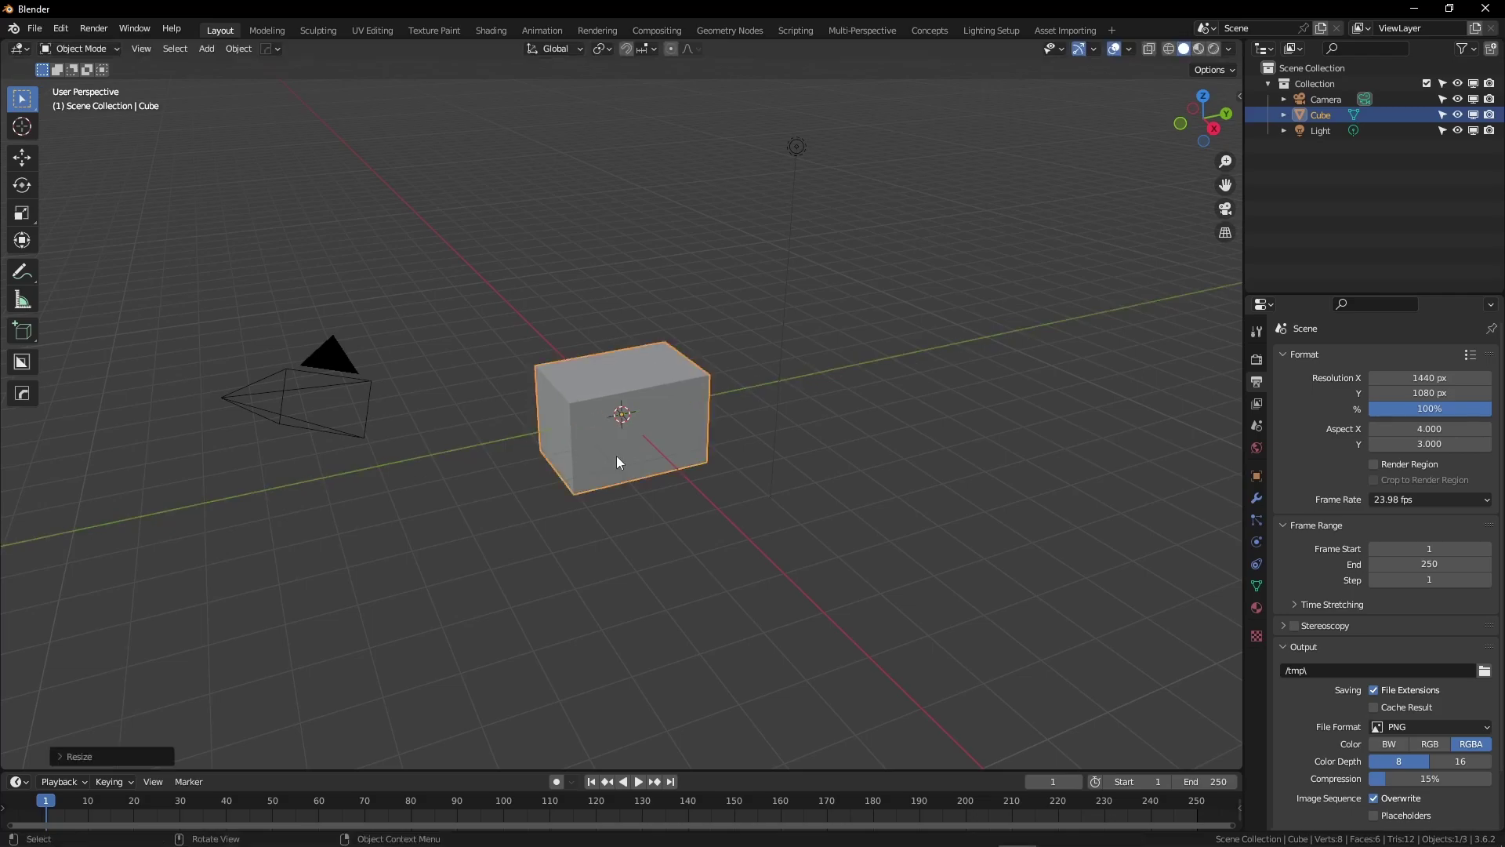
key(ctrl+a)
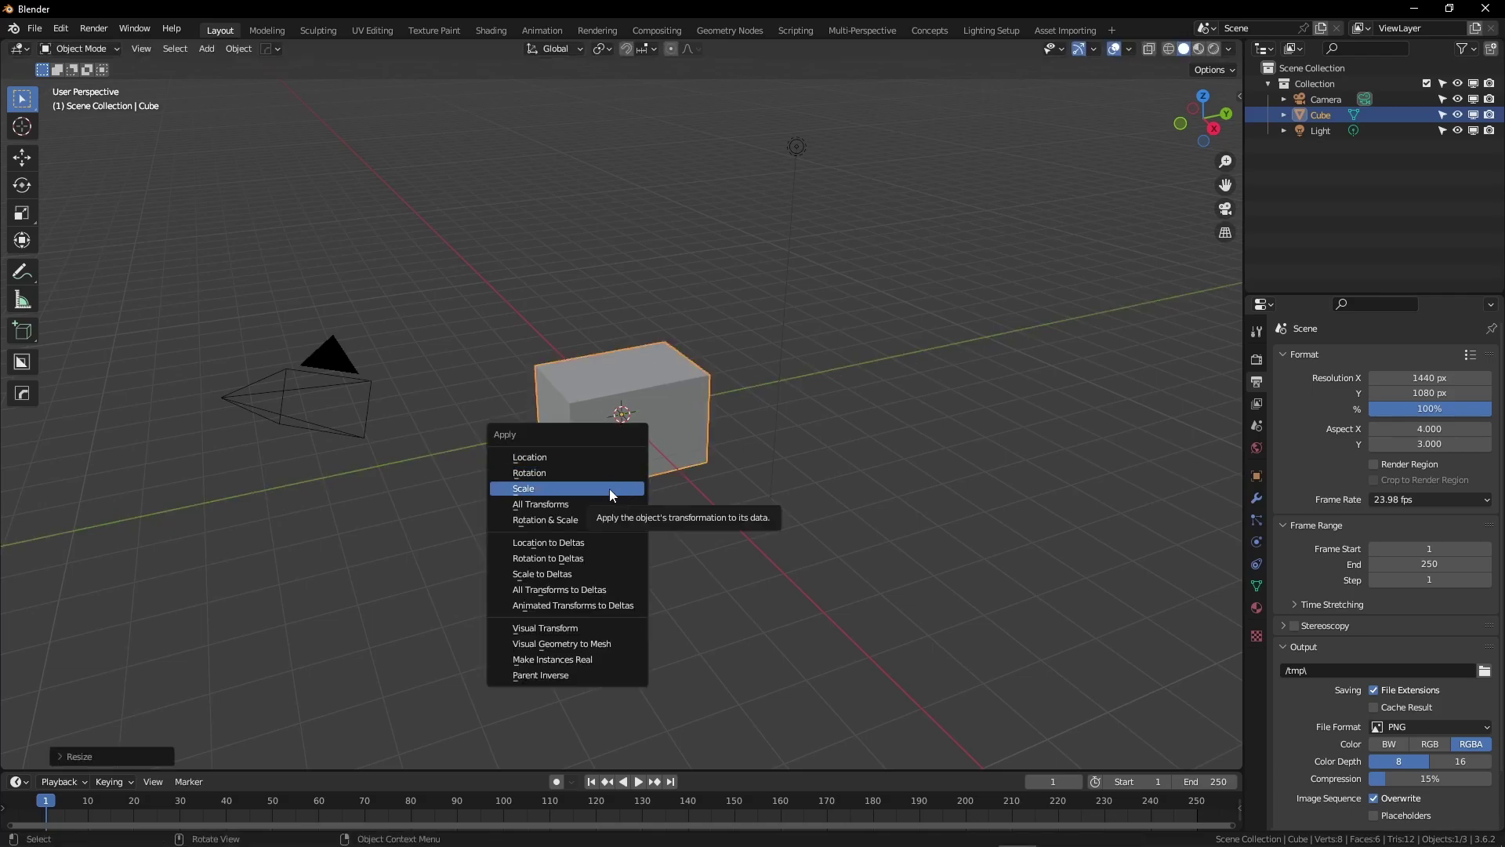
click(609, 488)
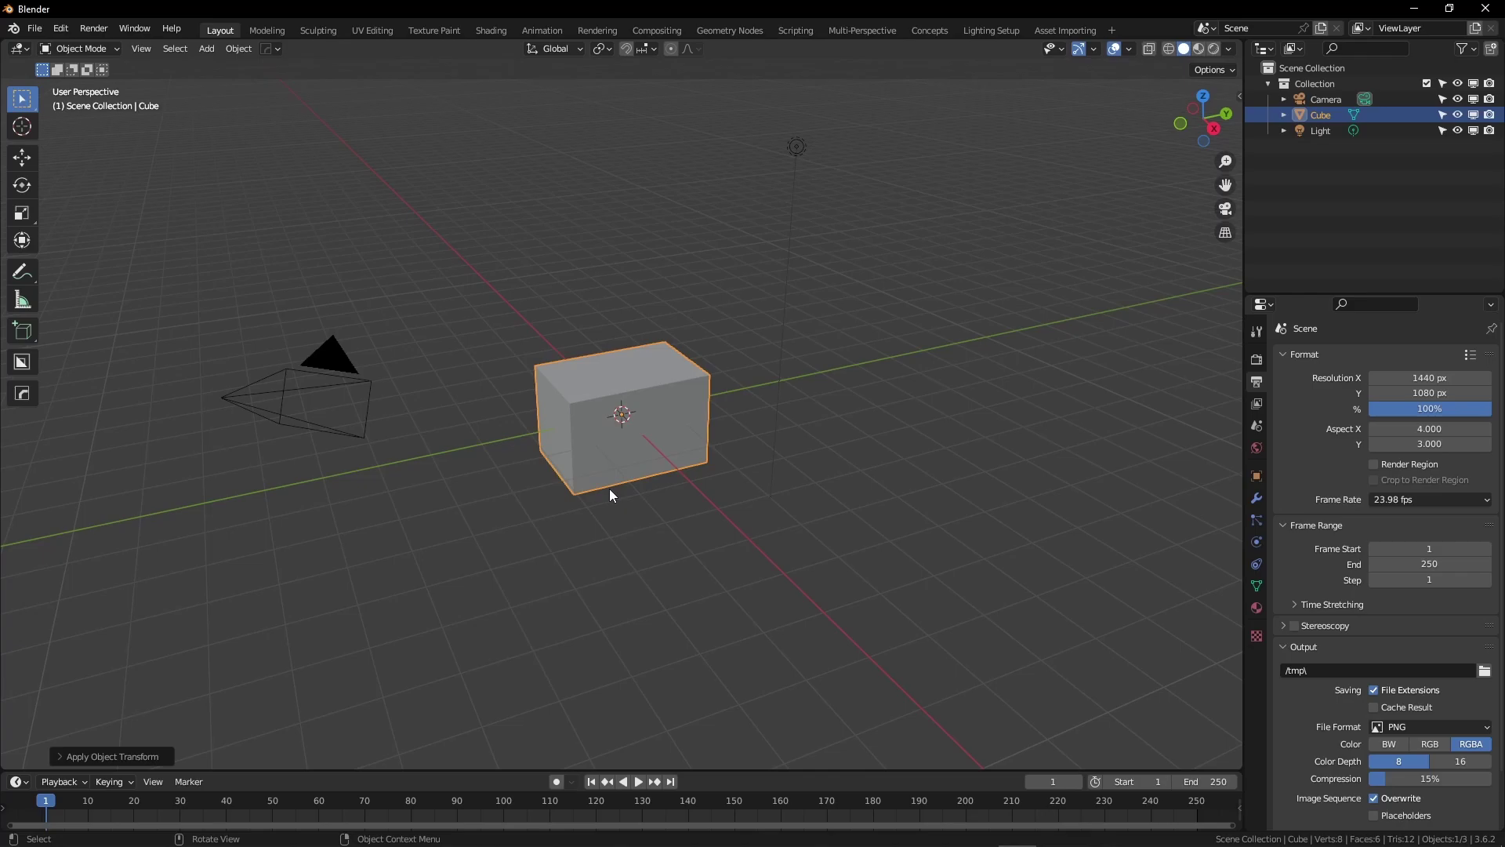
Subdivide the whole cube mesh four times in Edit Mode and return to Object Mode
key(Tab)
right_click(619, 440)
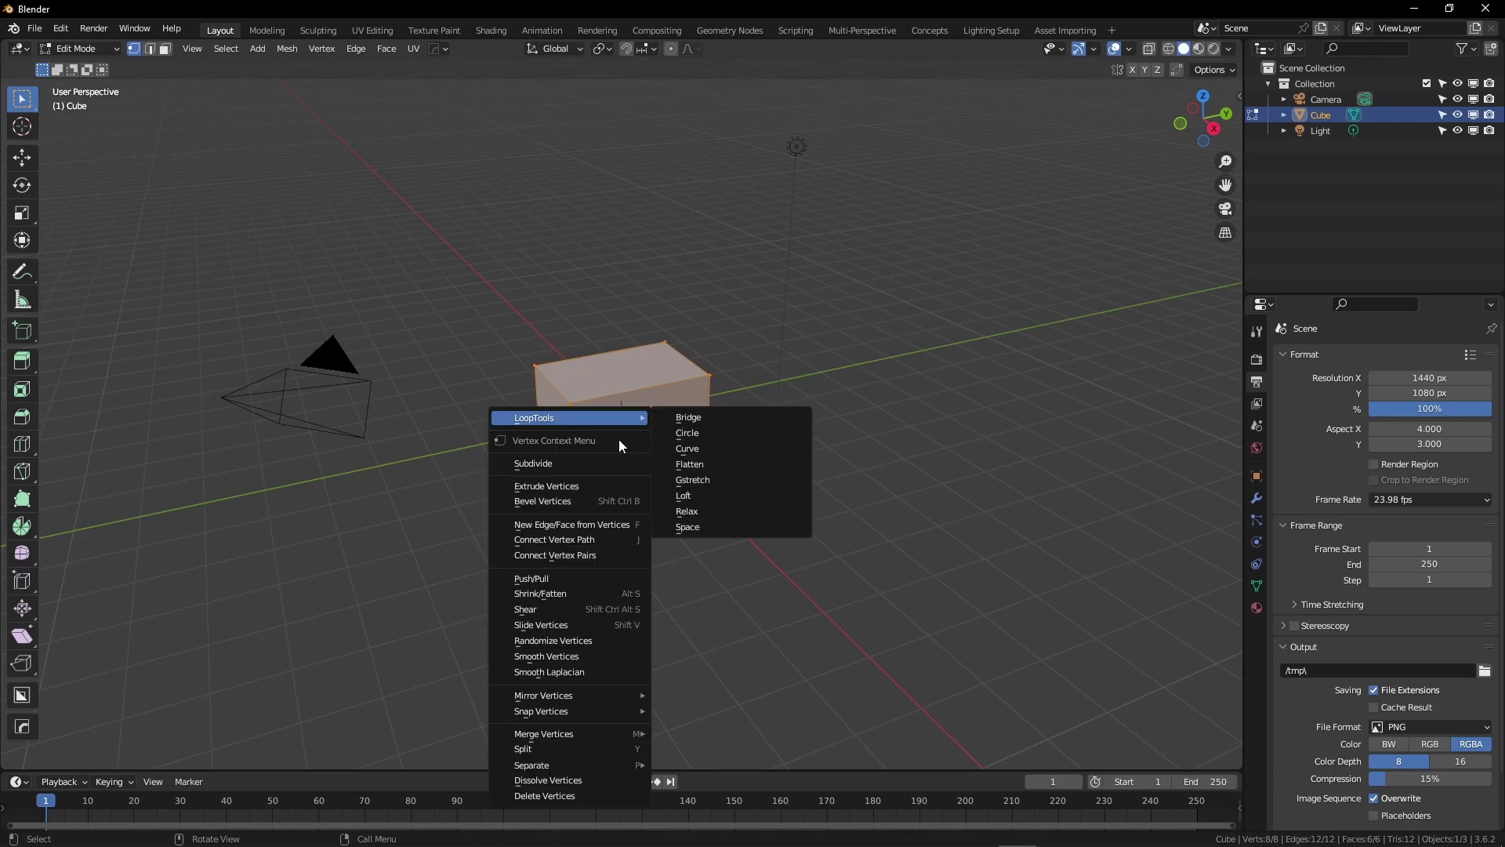
click(590, 457)
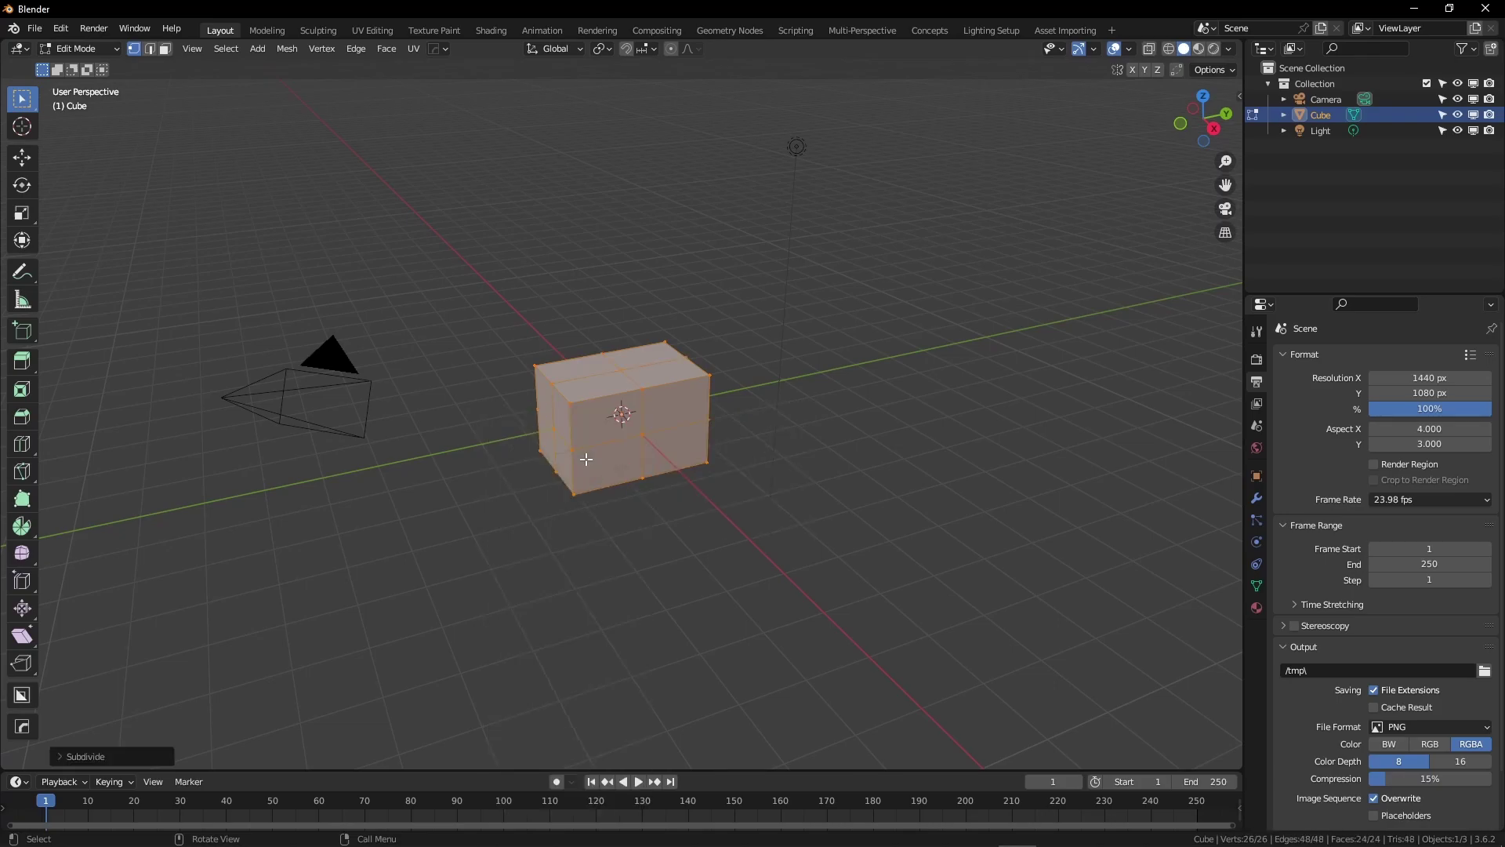
key(shift)
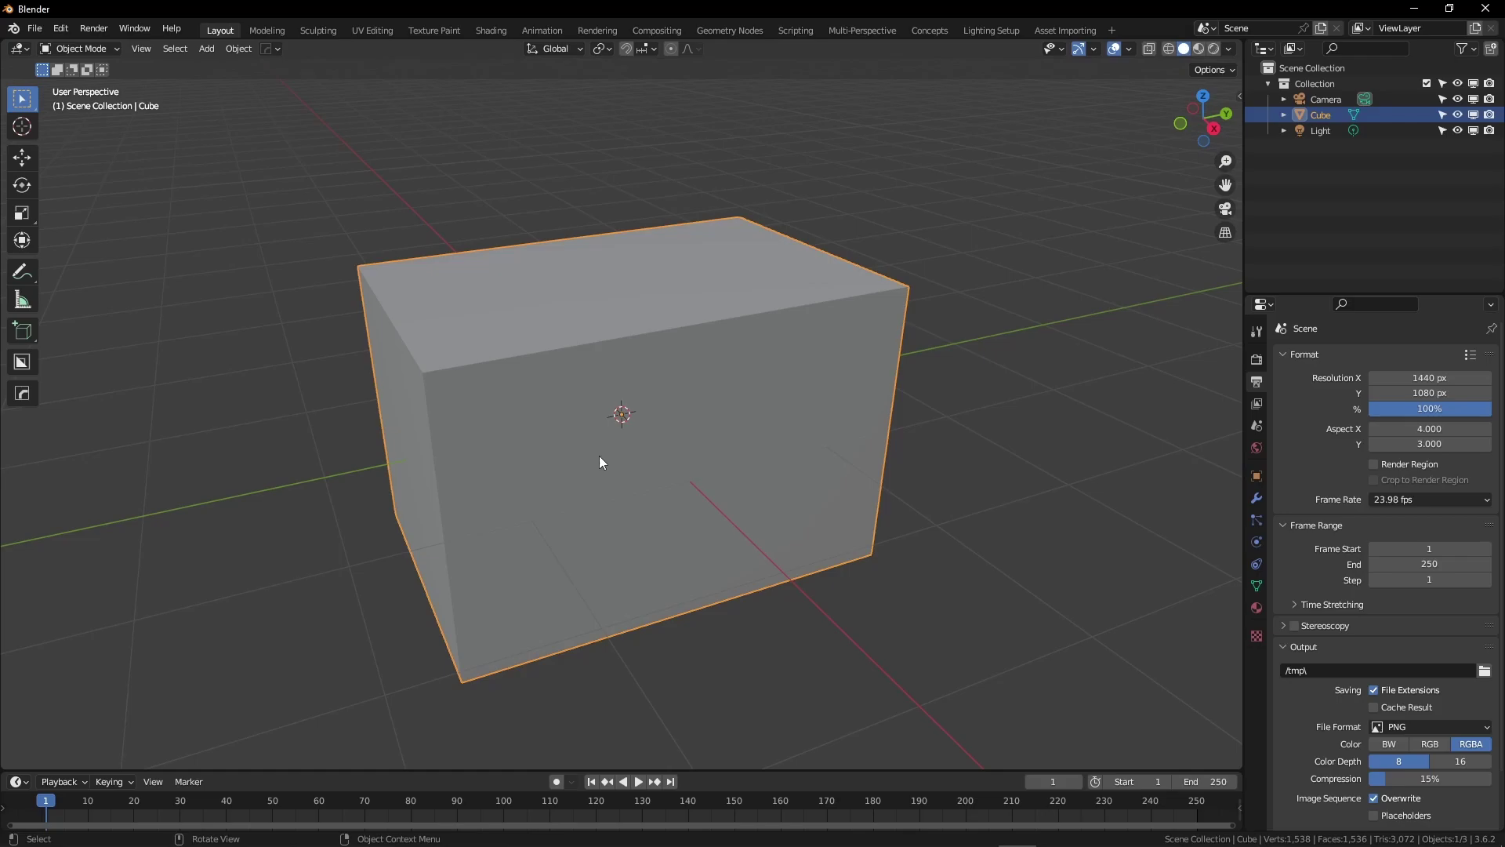
Run Cell Fracture on the cube with Own Particles as the point source and a source limit of 100
key(F3)
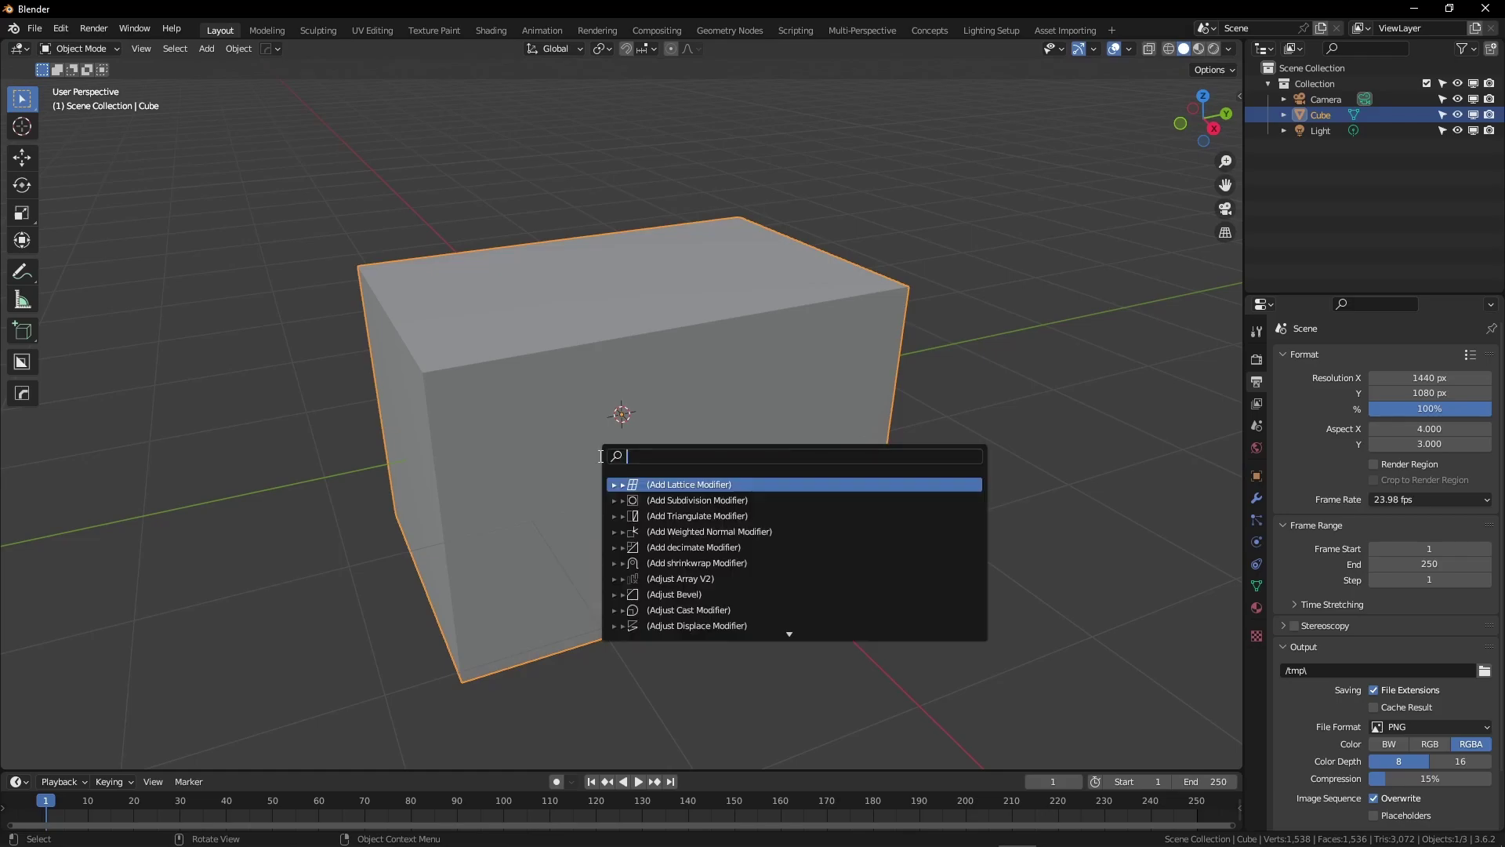
text(cell frac)
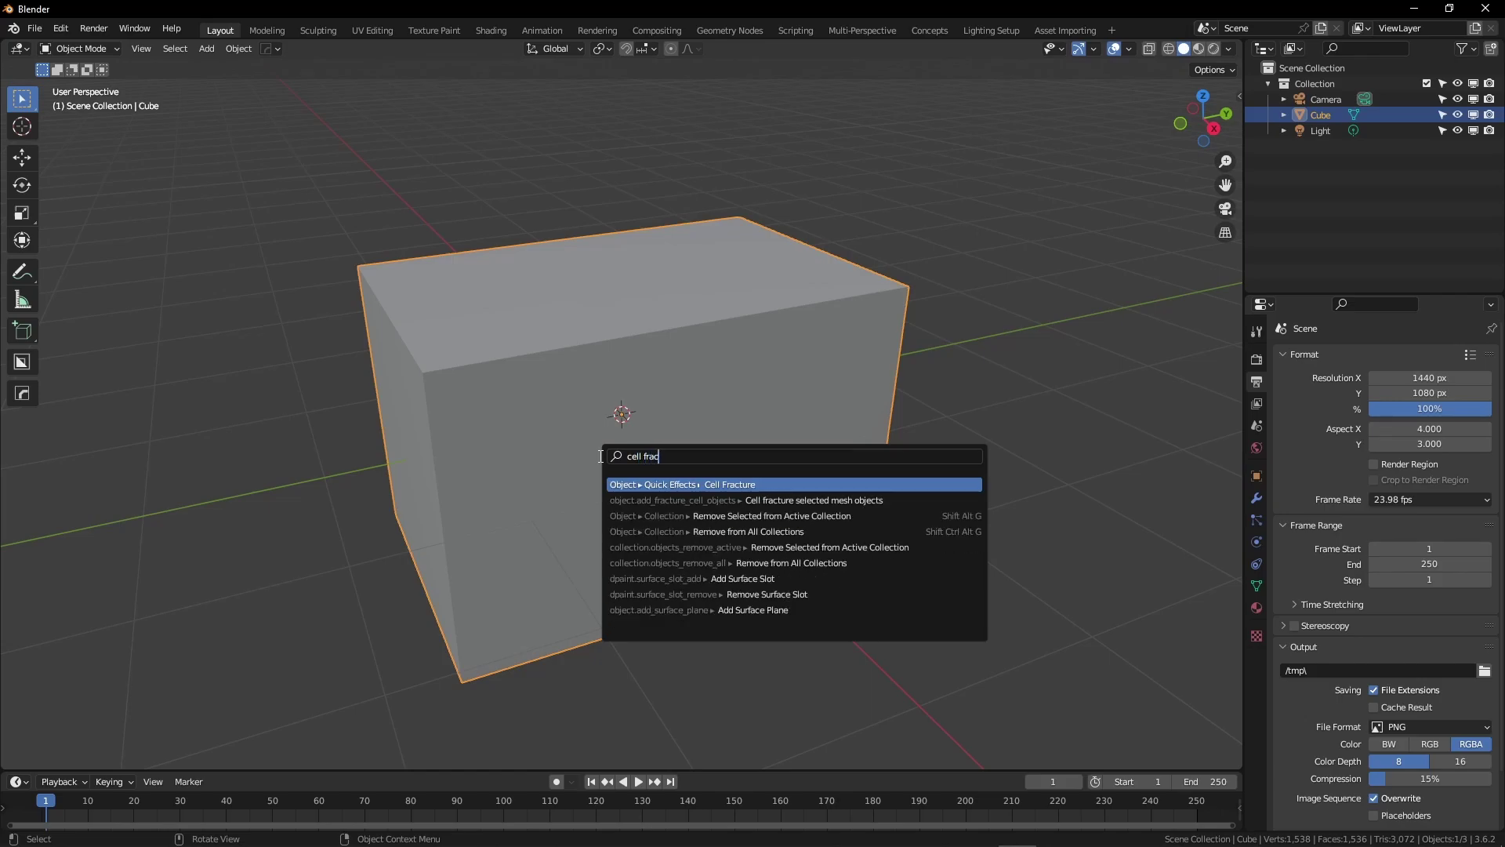
key(Return)
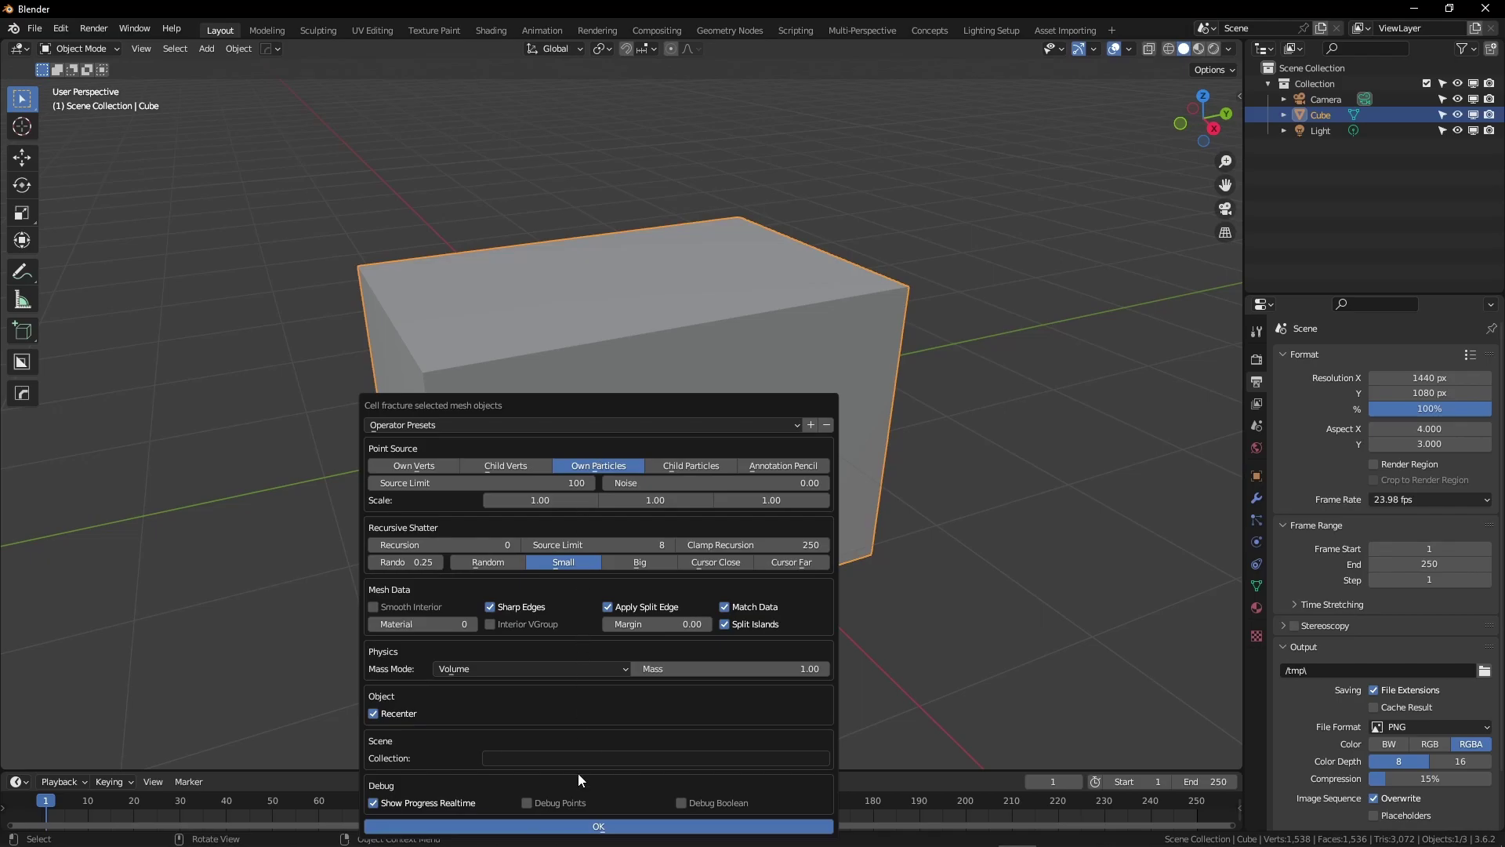
click(597, 827)
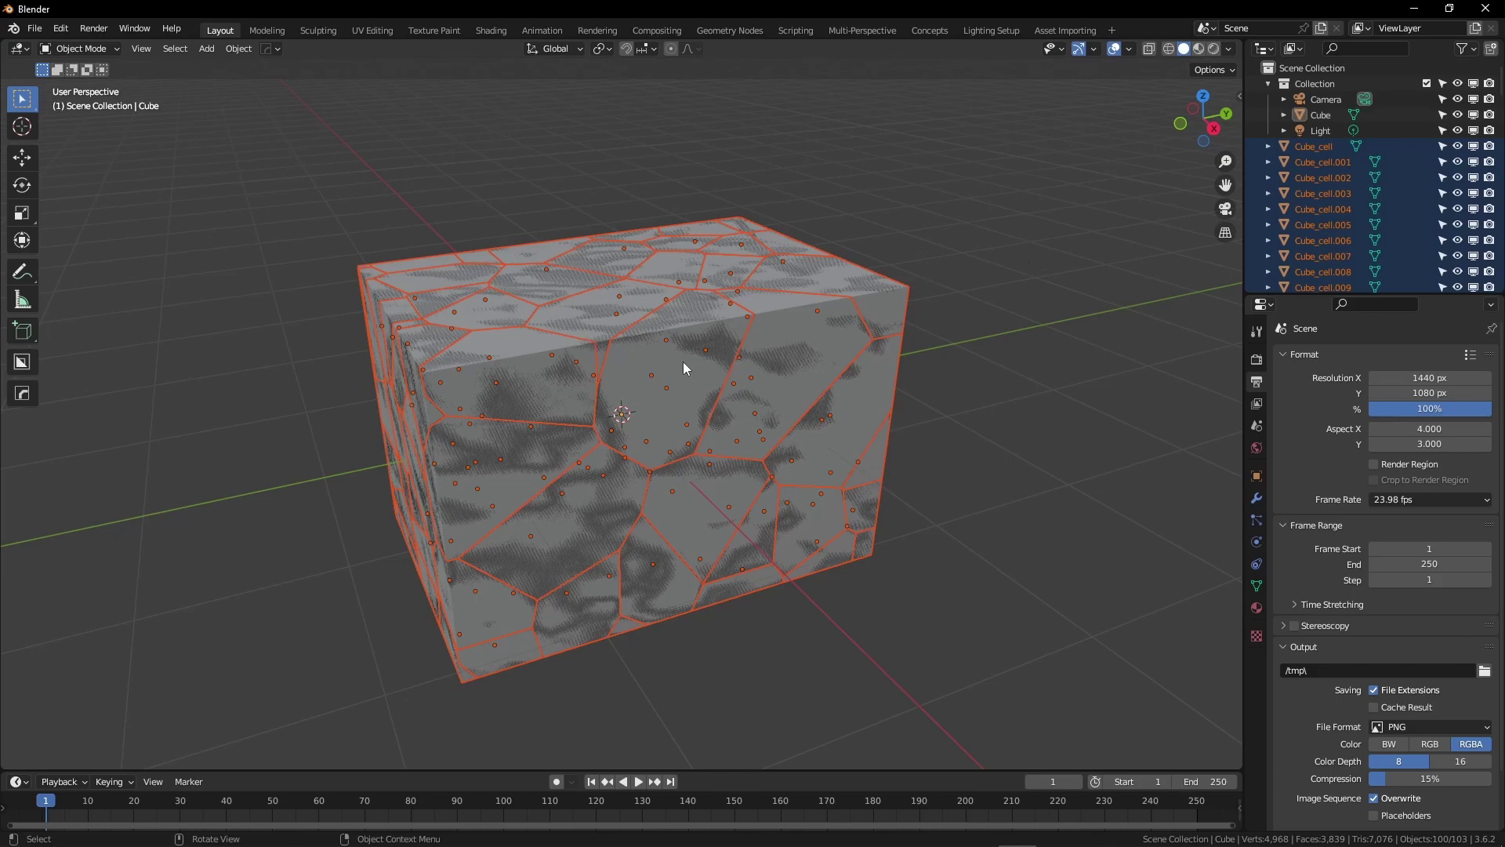
Move the fractured cells into a new collection named Fragments and hide the original cube
key(m)
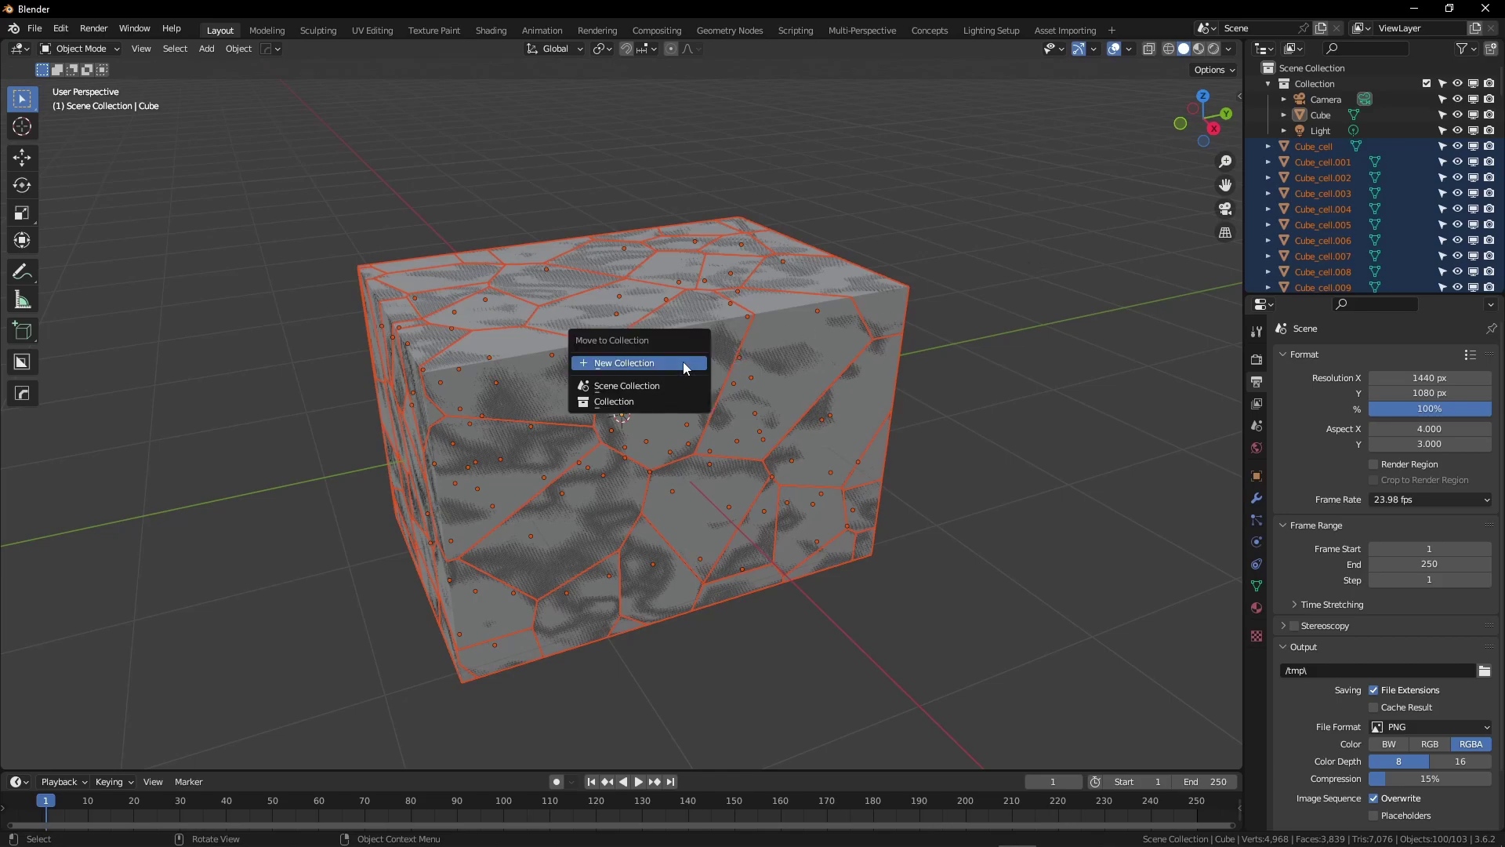
click(684, 363)
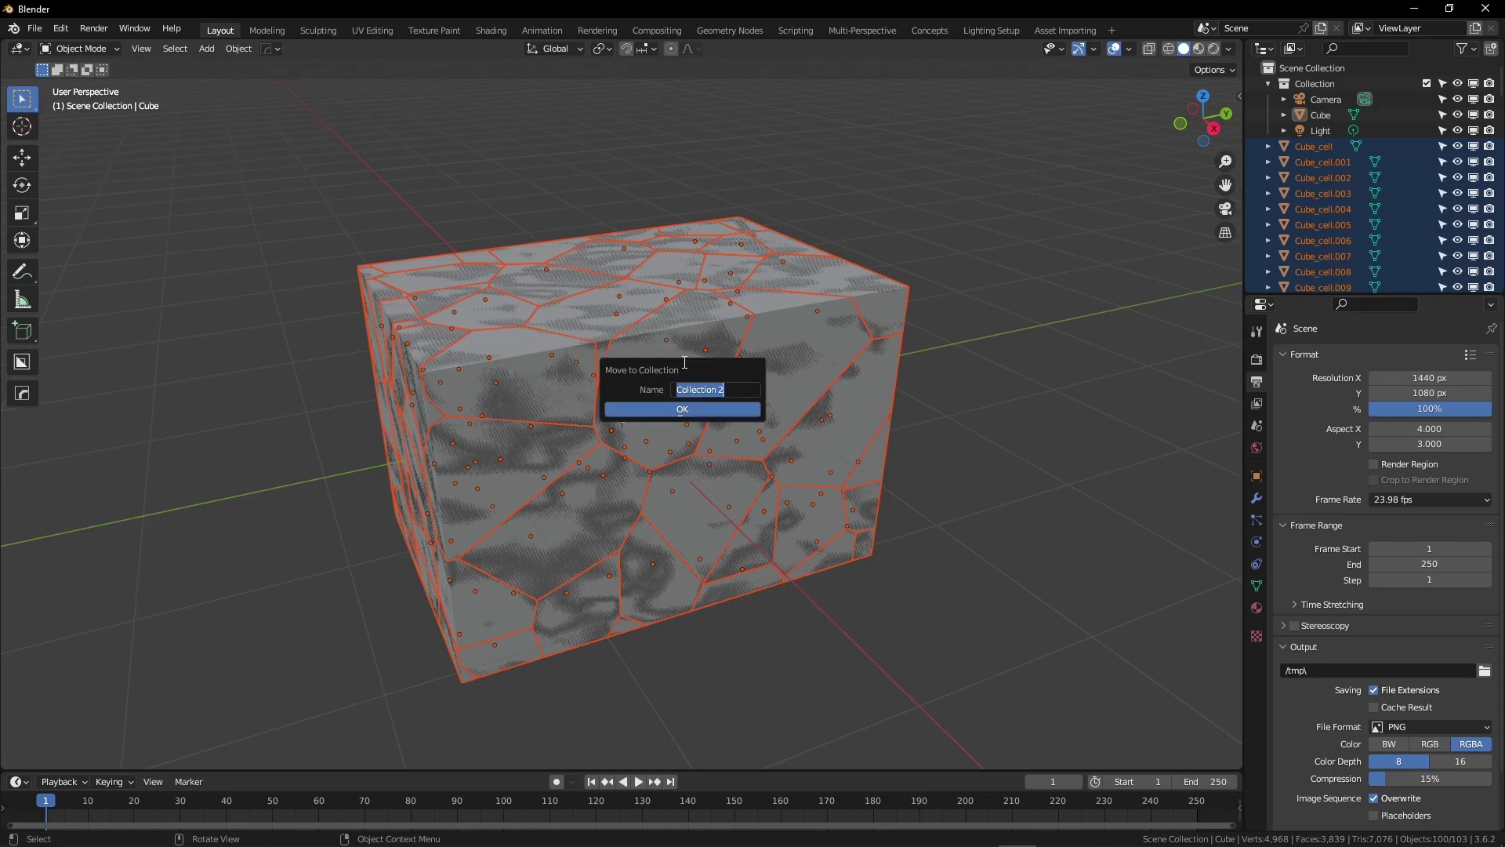
text(Fragments)
click(685, 410)
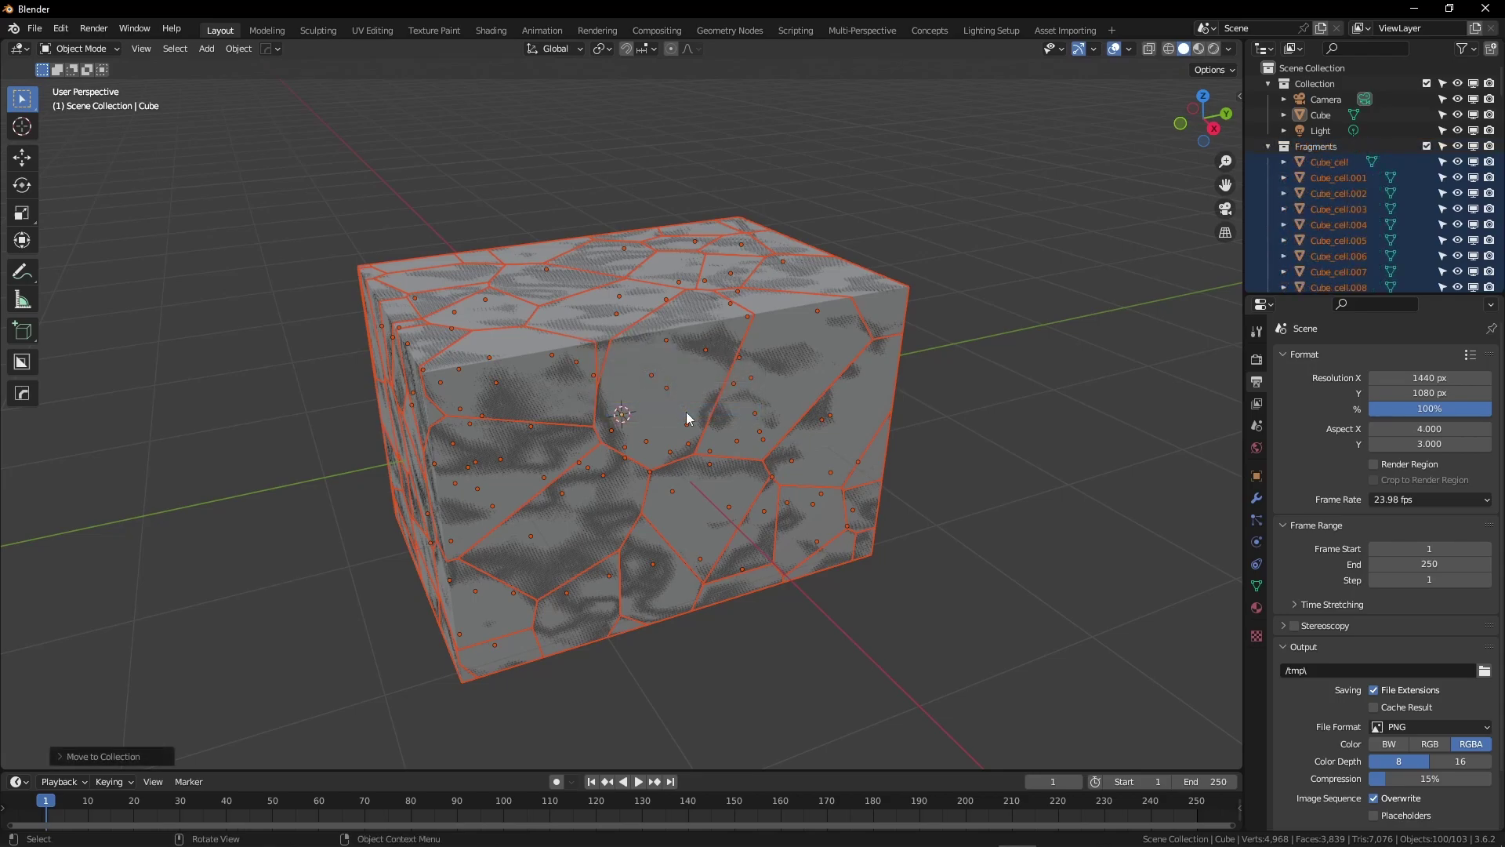
click(677, 185)
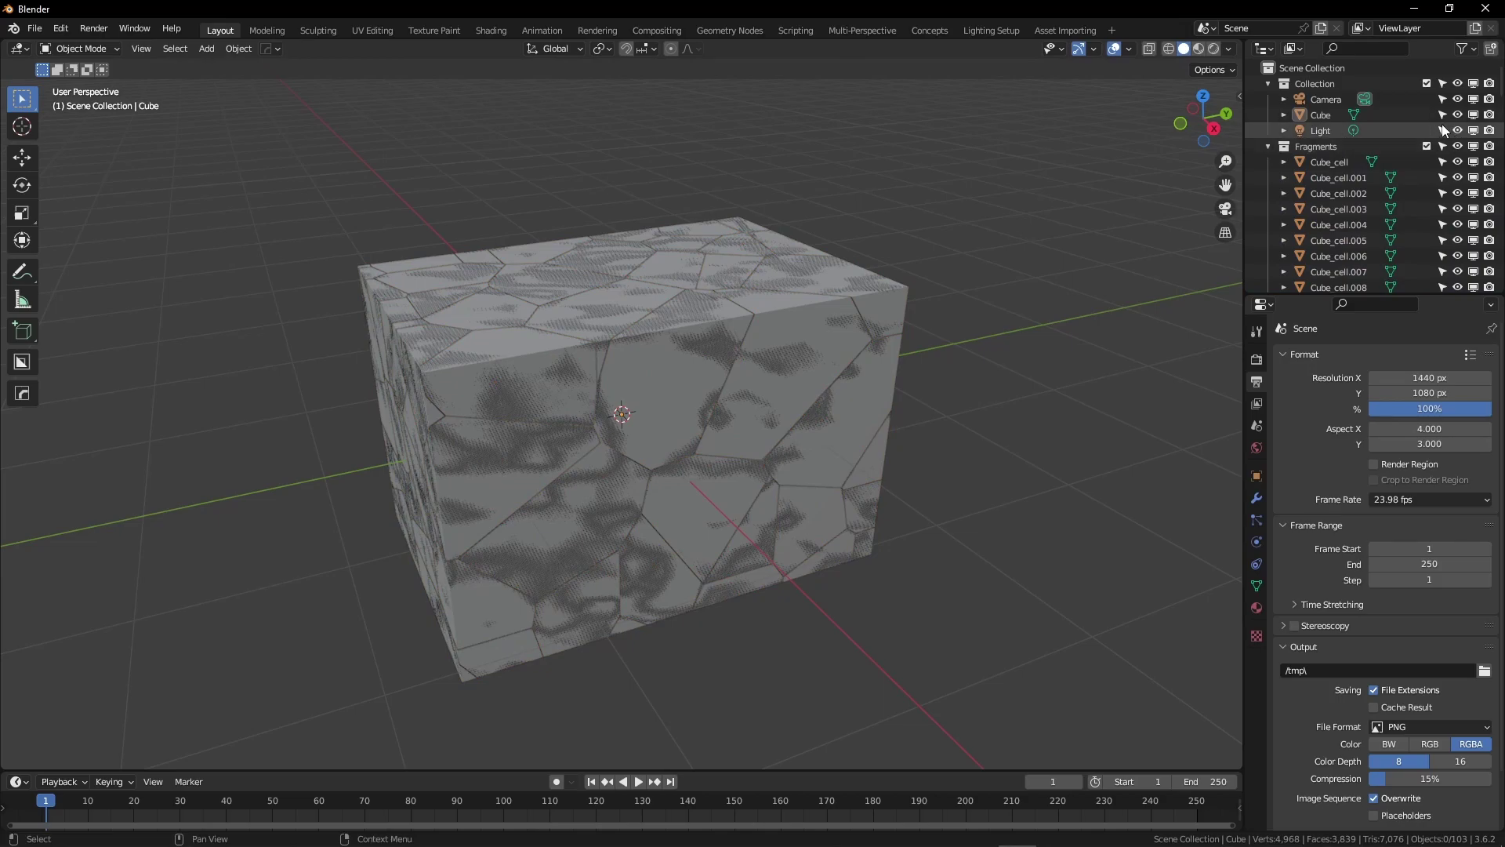
click(1458, 115)
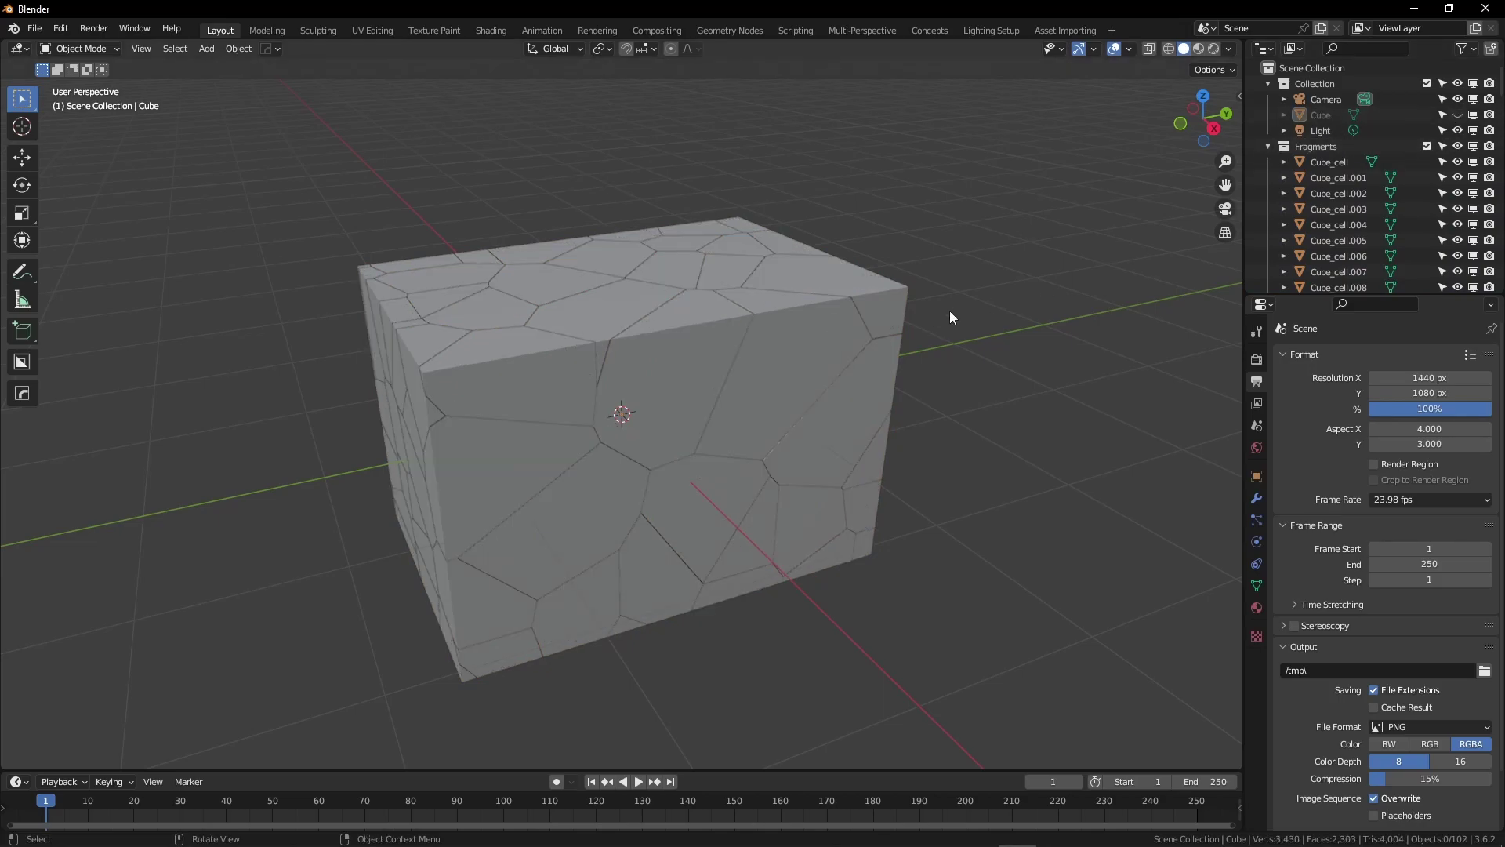
Select every object in the Fragments collection, make one front cell active, and join them into a single mesh
click(1310, 152)
right_click(1310, 152)
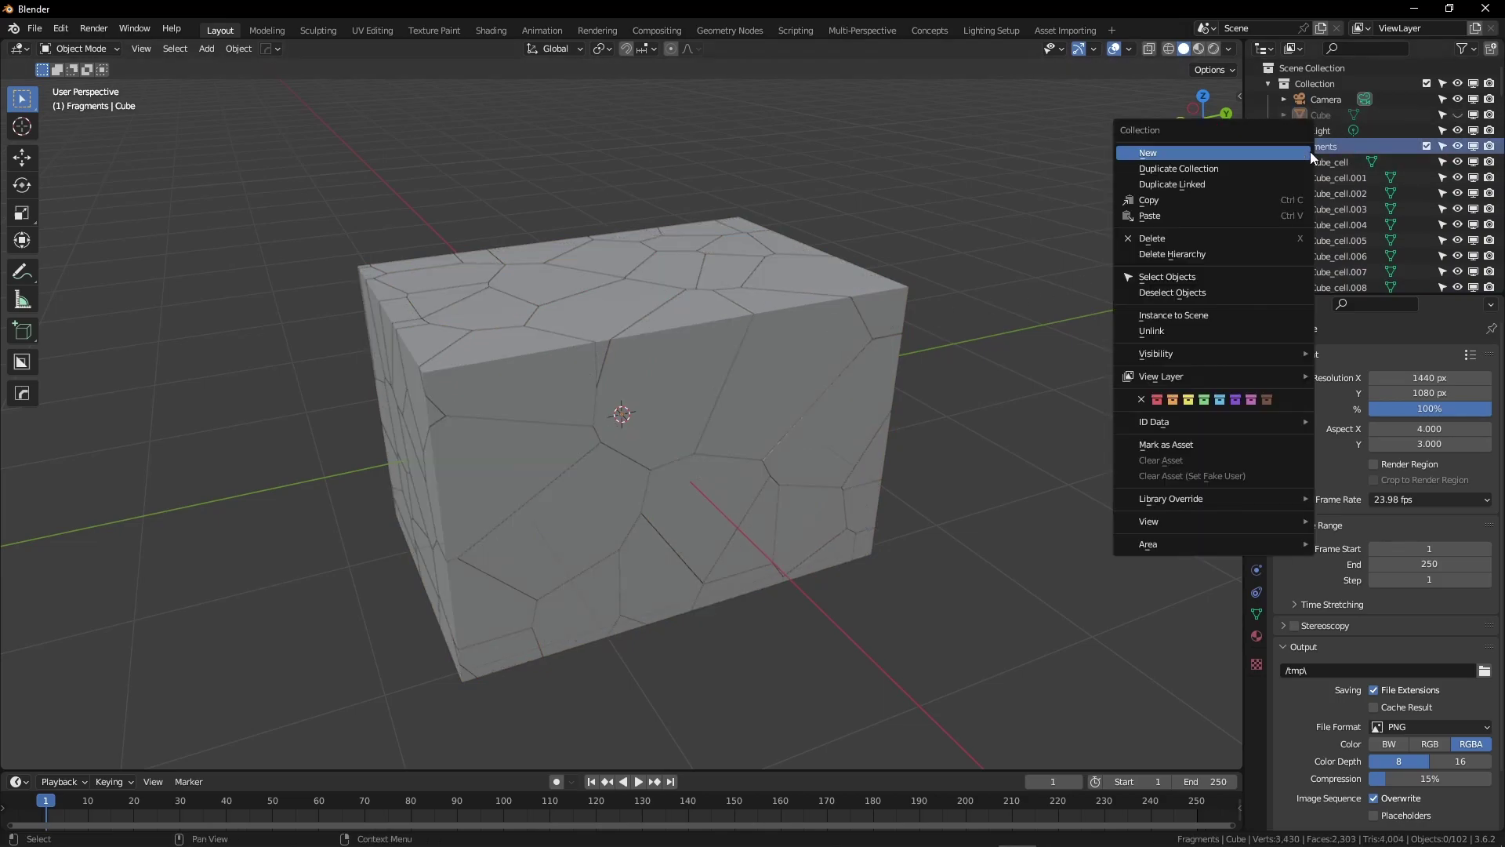
click(1225, 281)
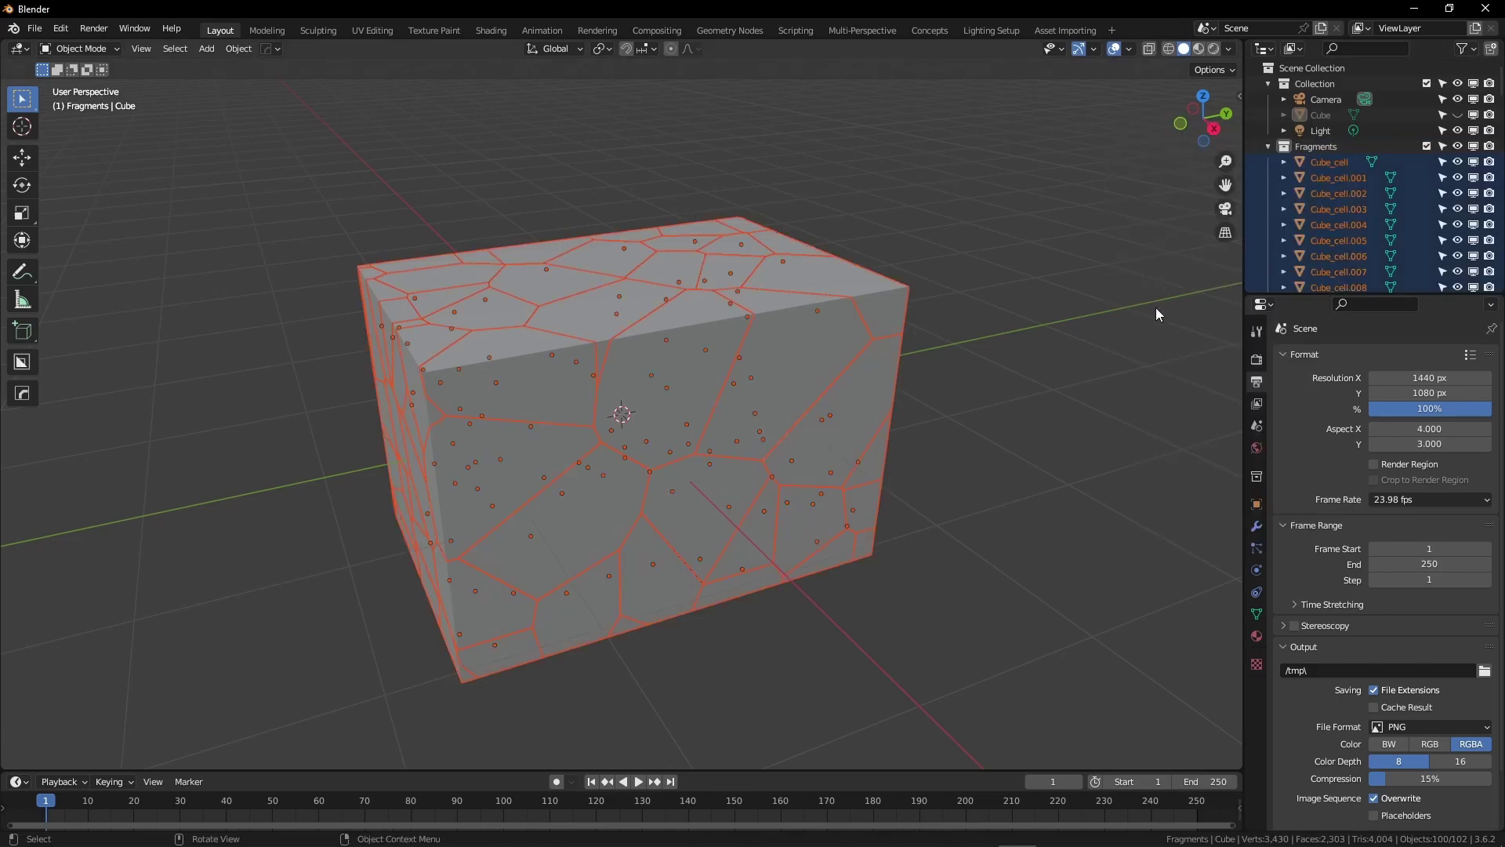
shift+click(776, 360)
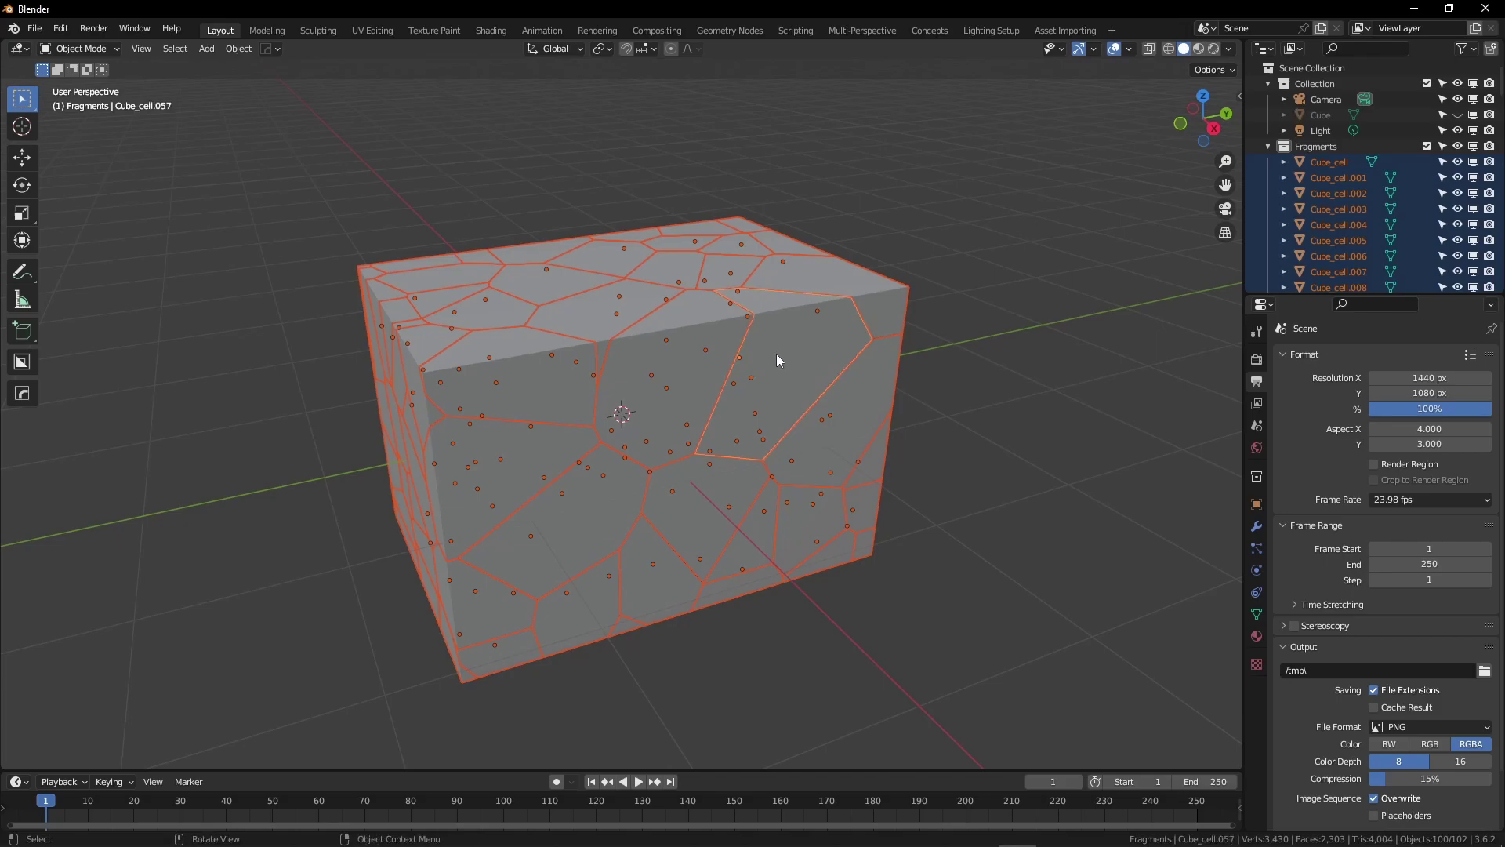
key(ctrl+j)
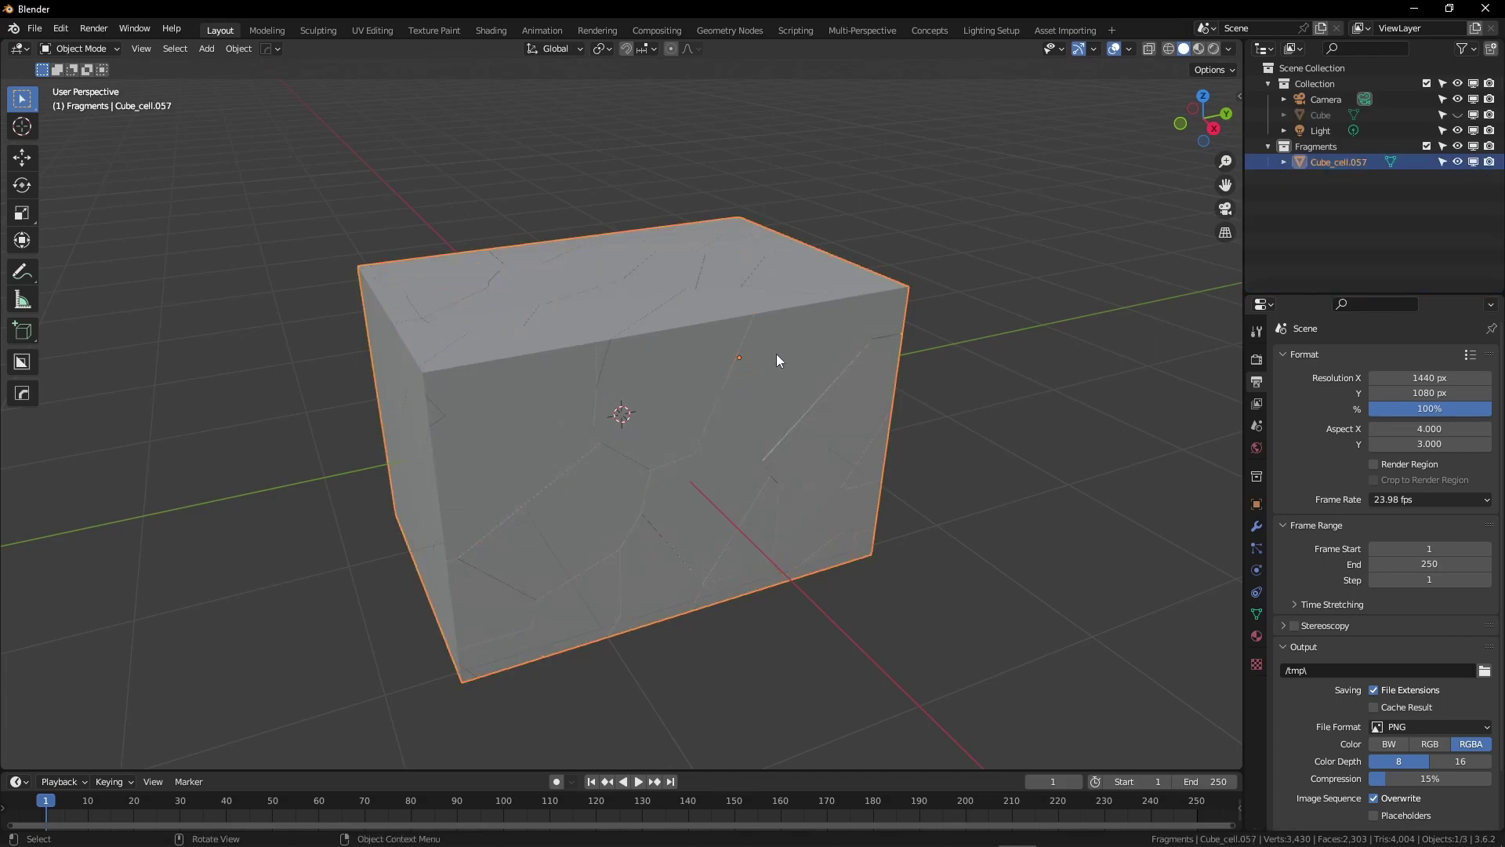
Merge all vertices of the joined fragments mesh by distance in Edit Mode
key(Tab)
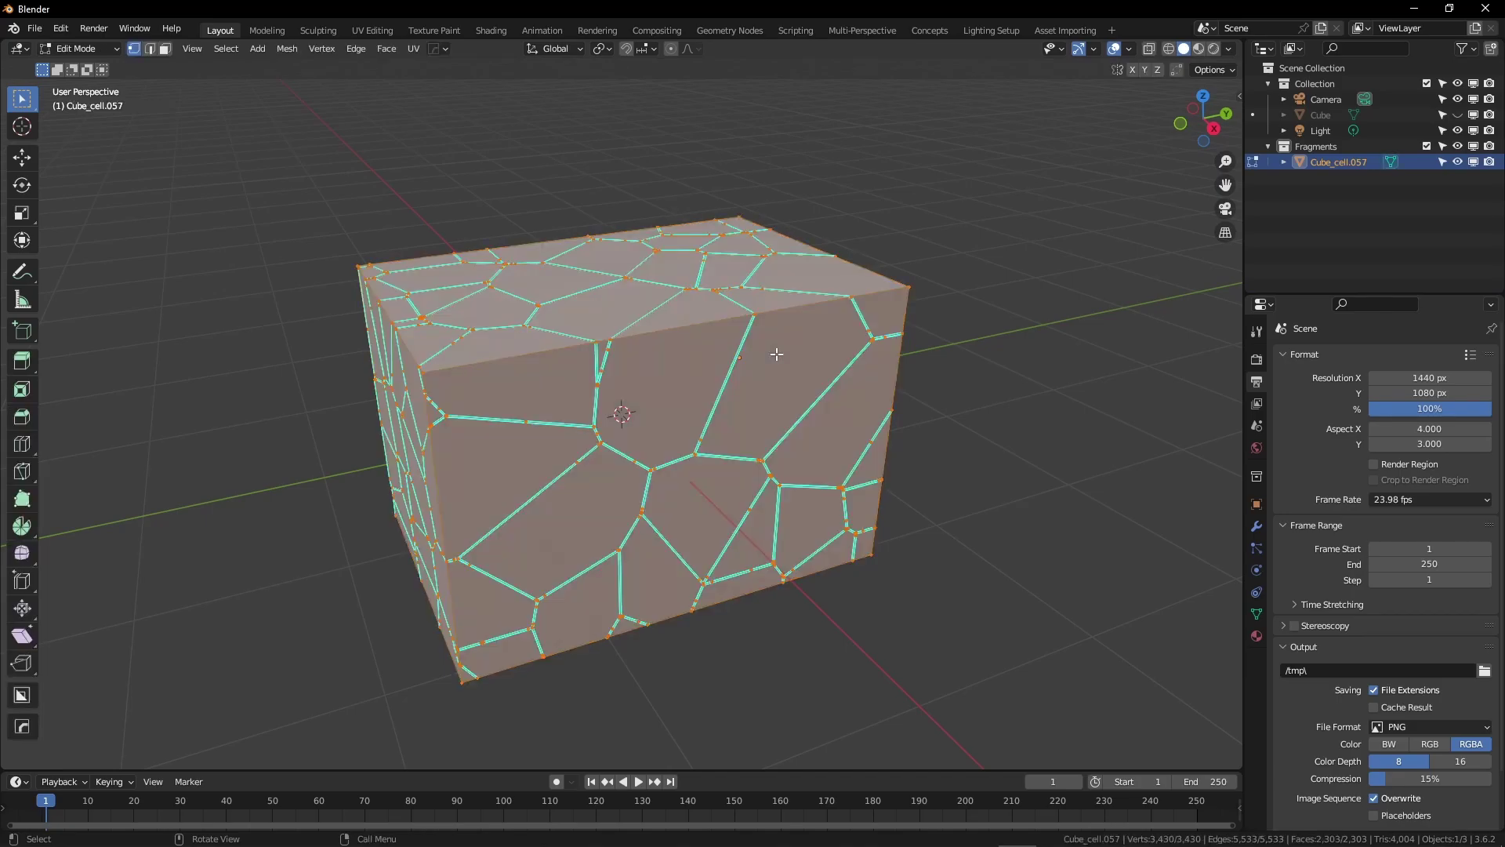
key(m)
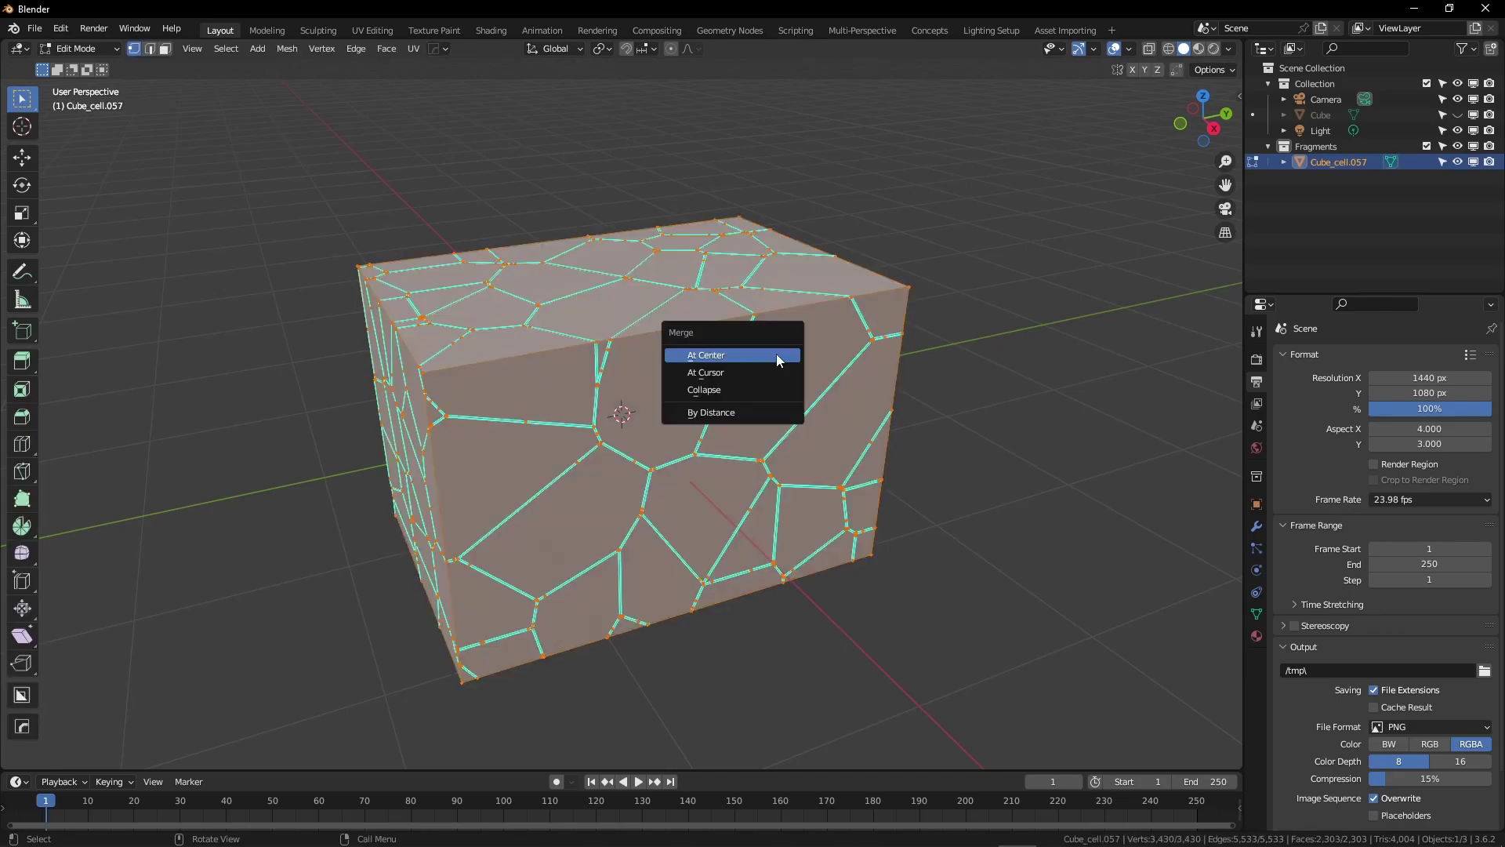
click(760, 408)
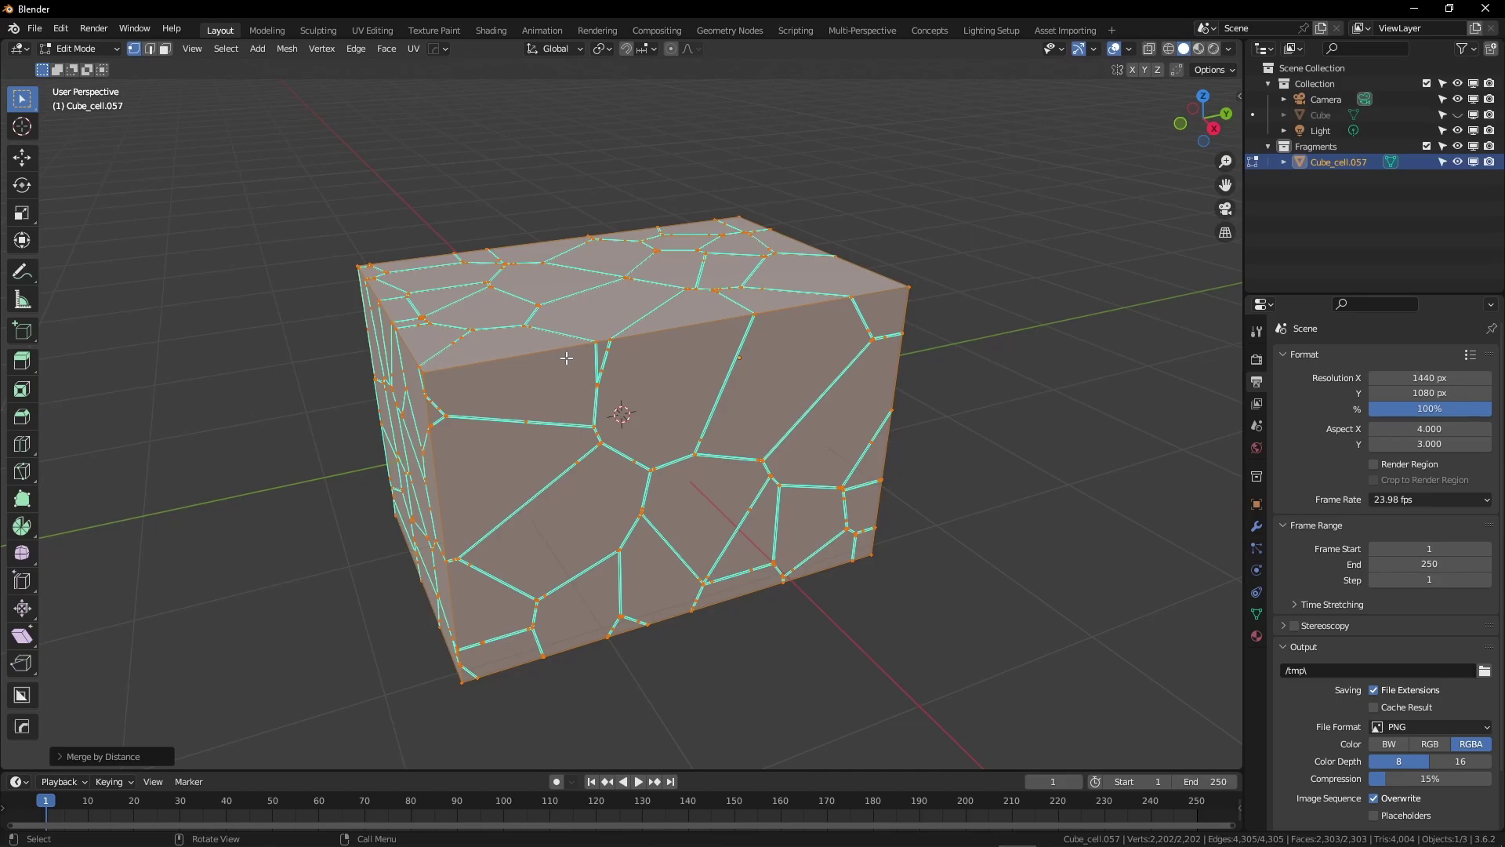
Scale all the fragments by 0.95 around their individual origins to open gaps between them, and return to Object Mode
key(period)
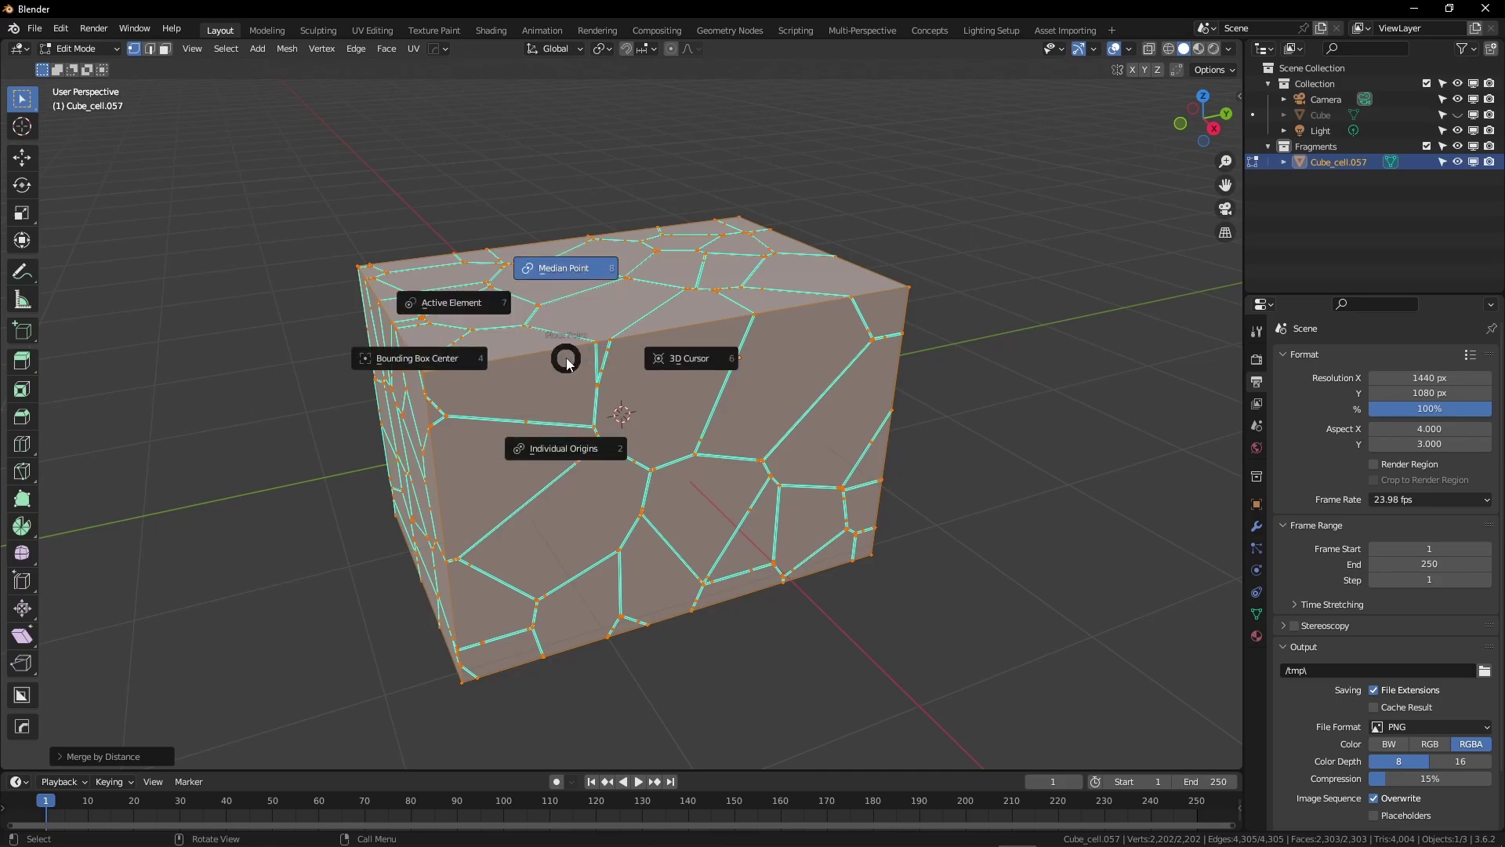
click(565, 449)
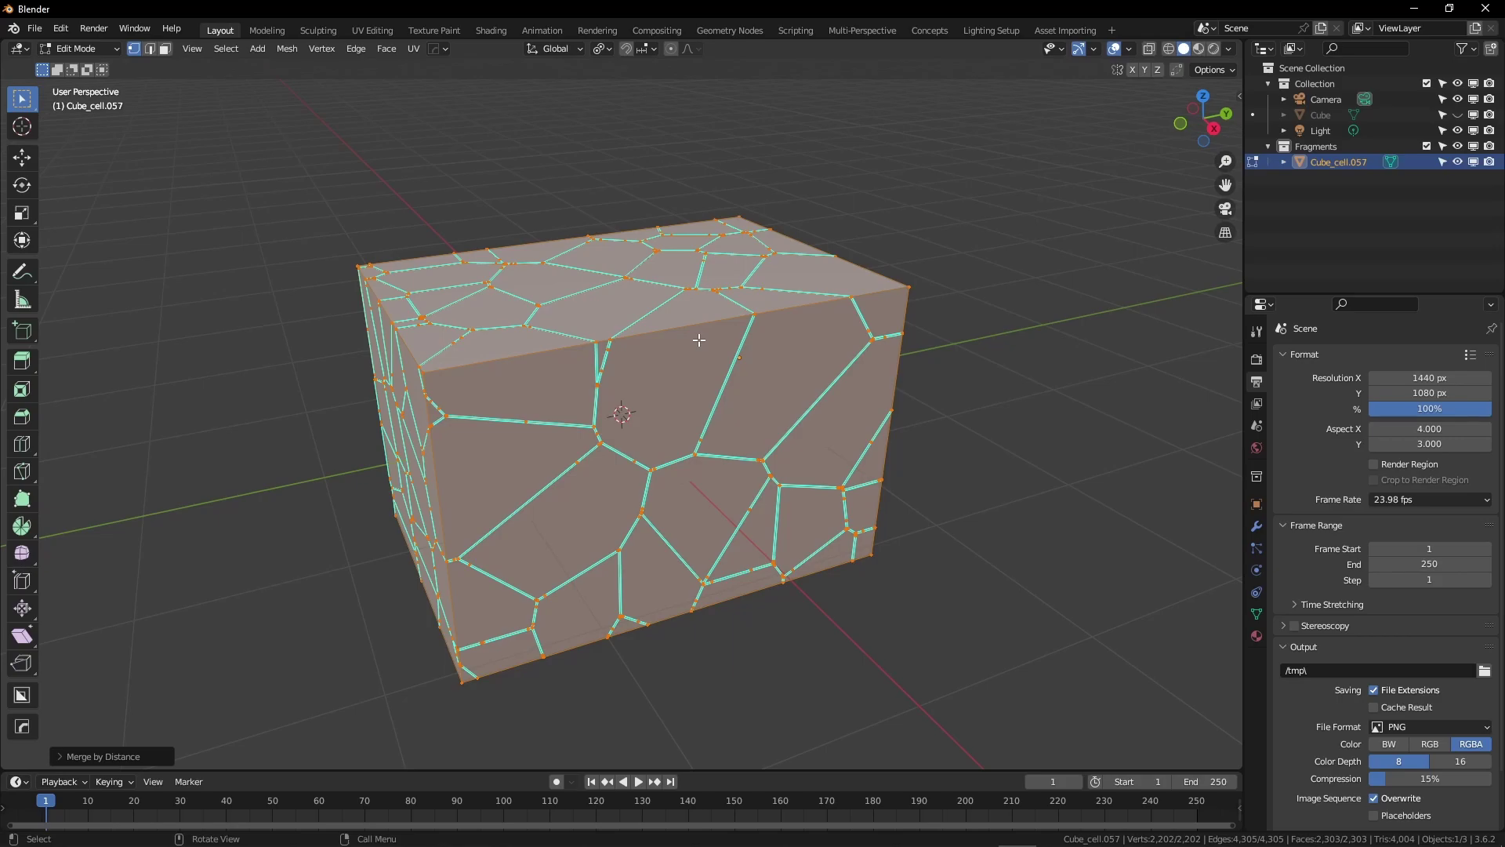
key(s)
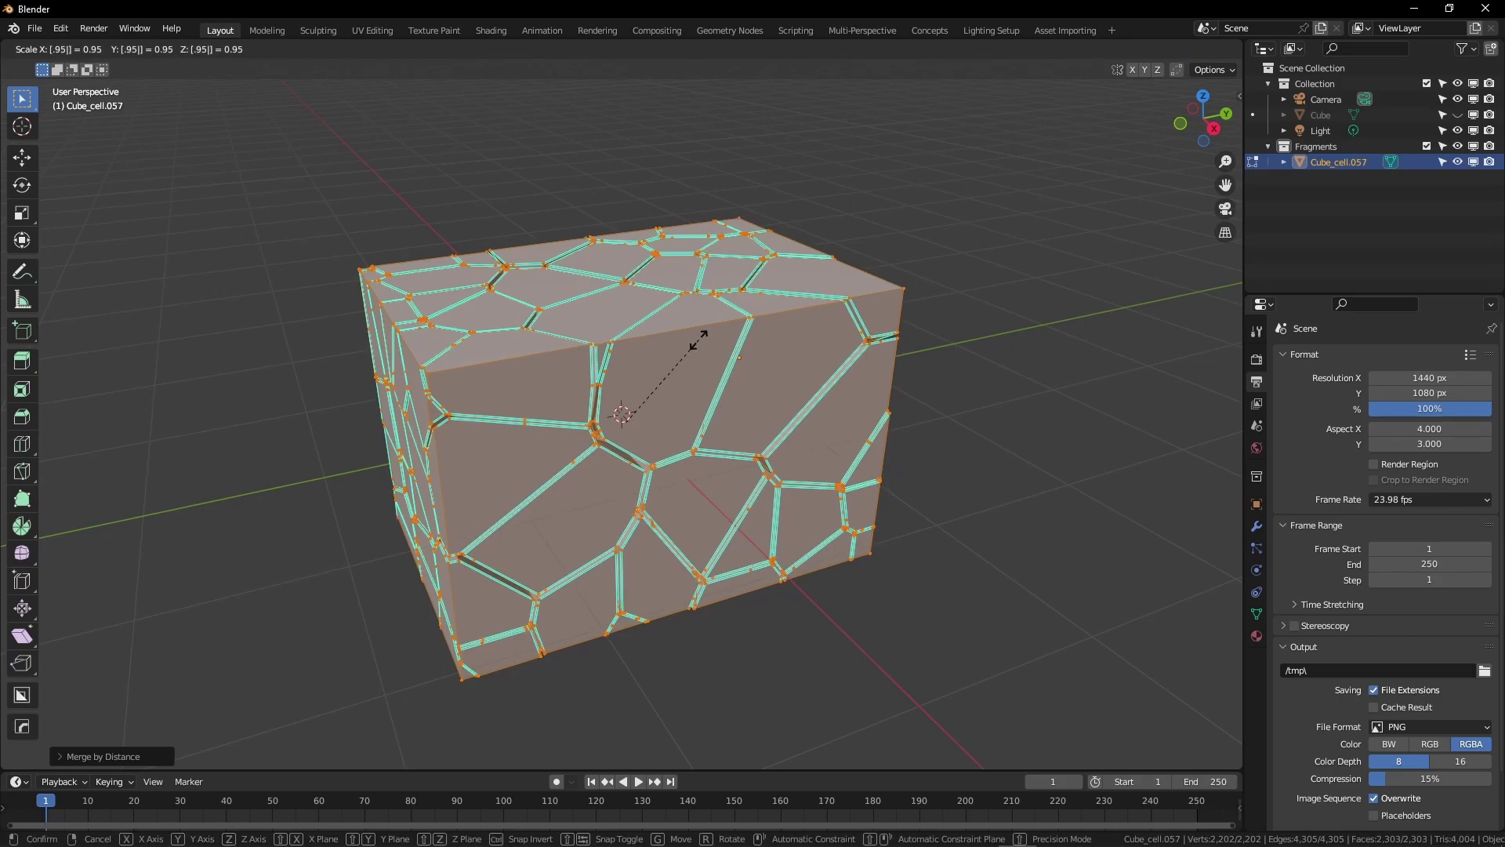
key(Return)
scroll(698, 340, up, 5)
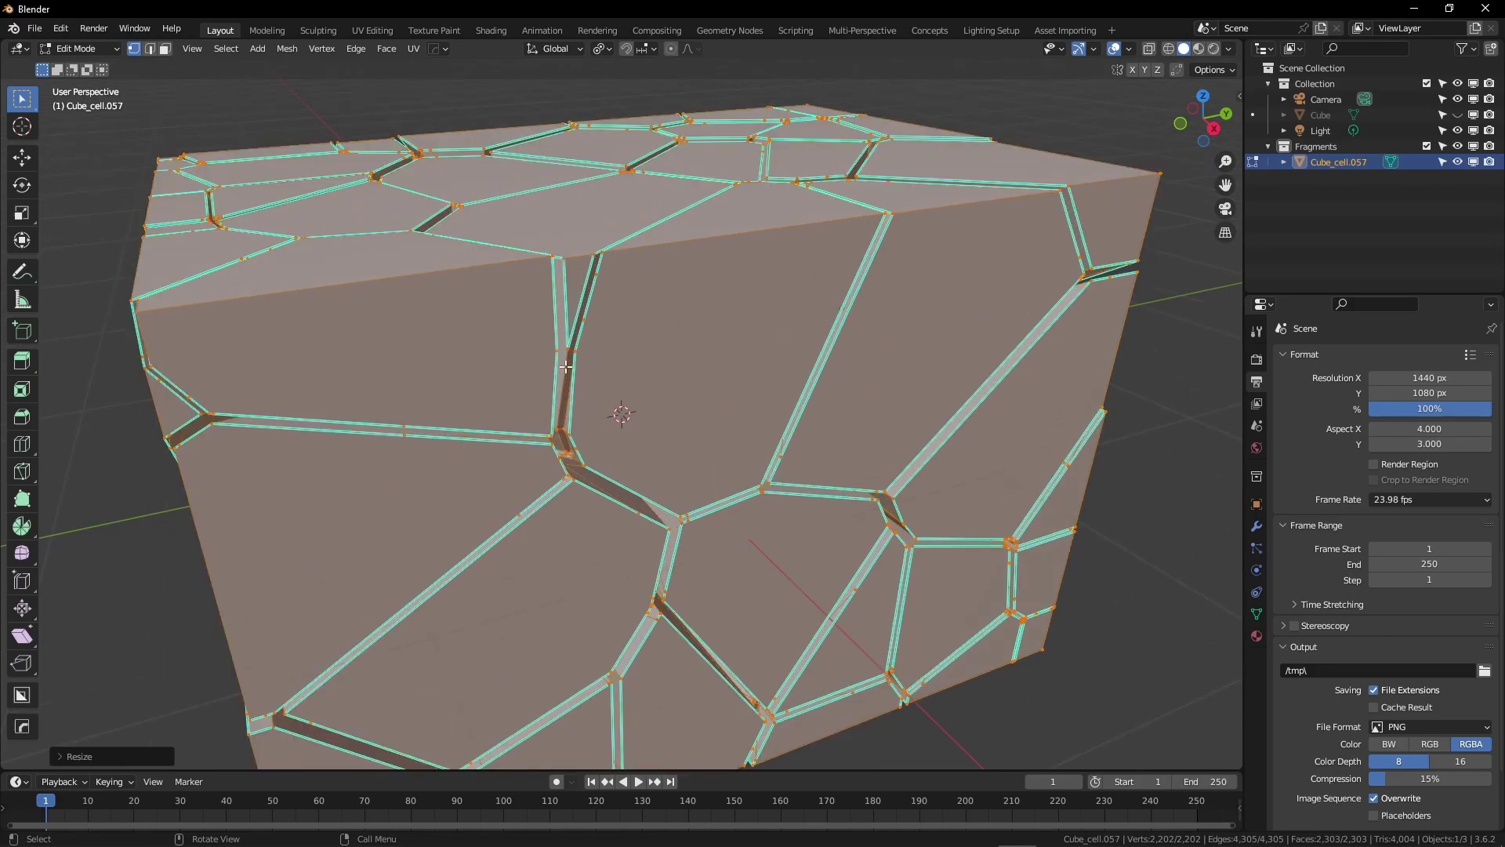
scroll(627, 386, down, 6)
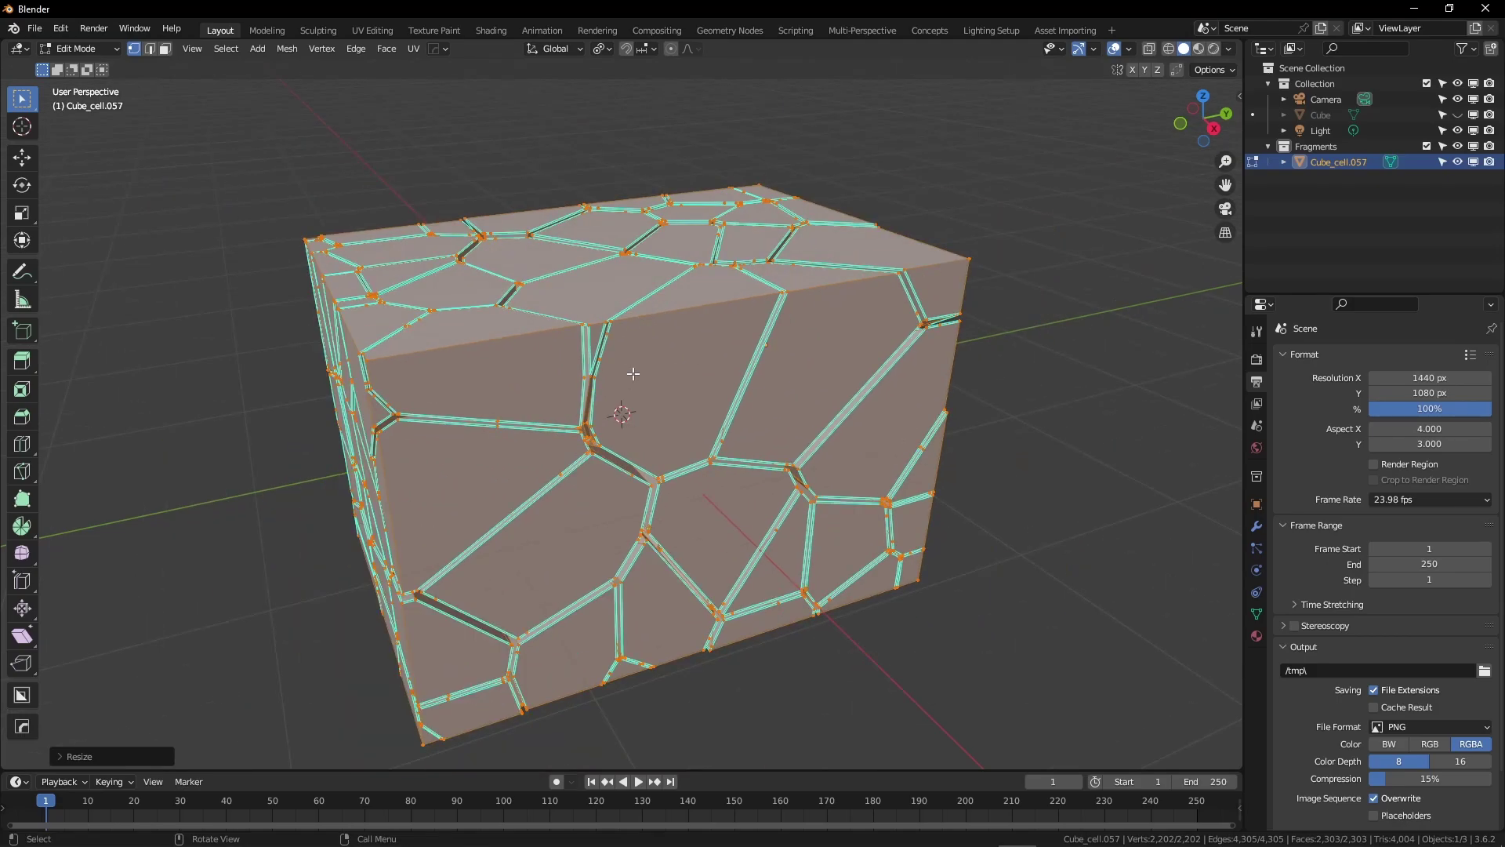
key(Tab)
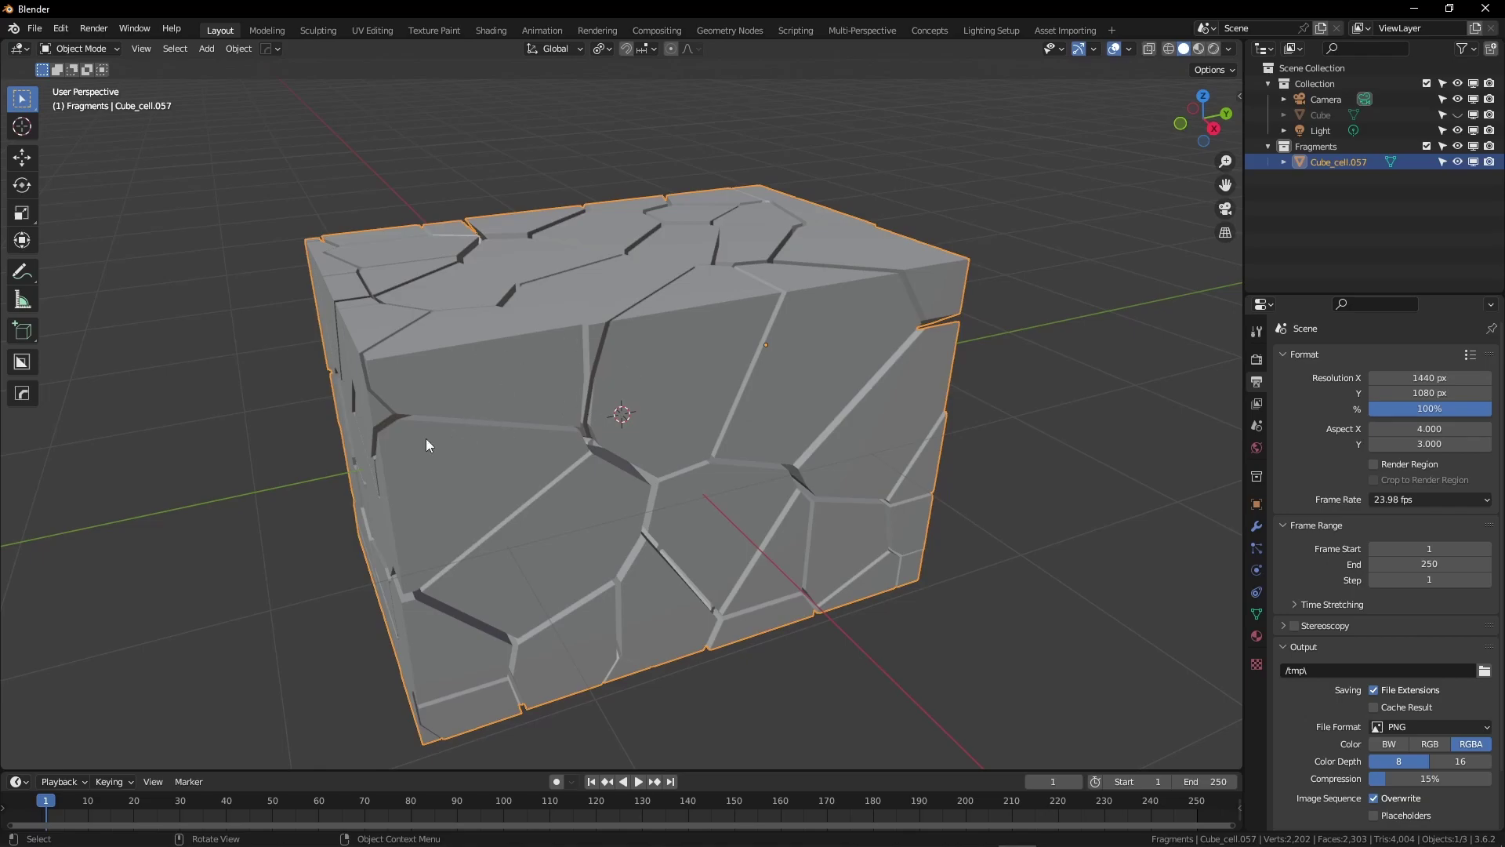
scroll(425, 439, down, 1)
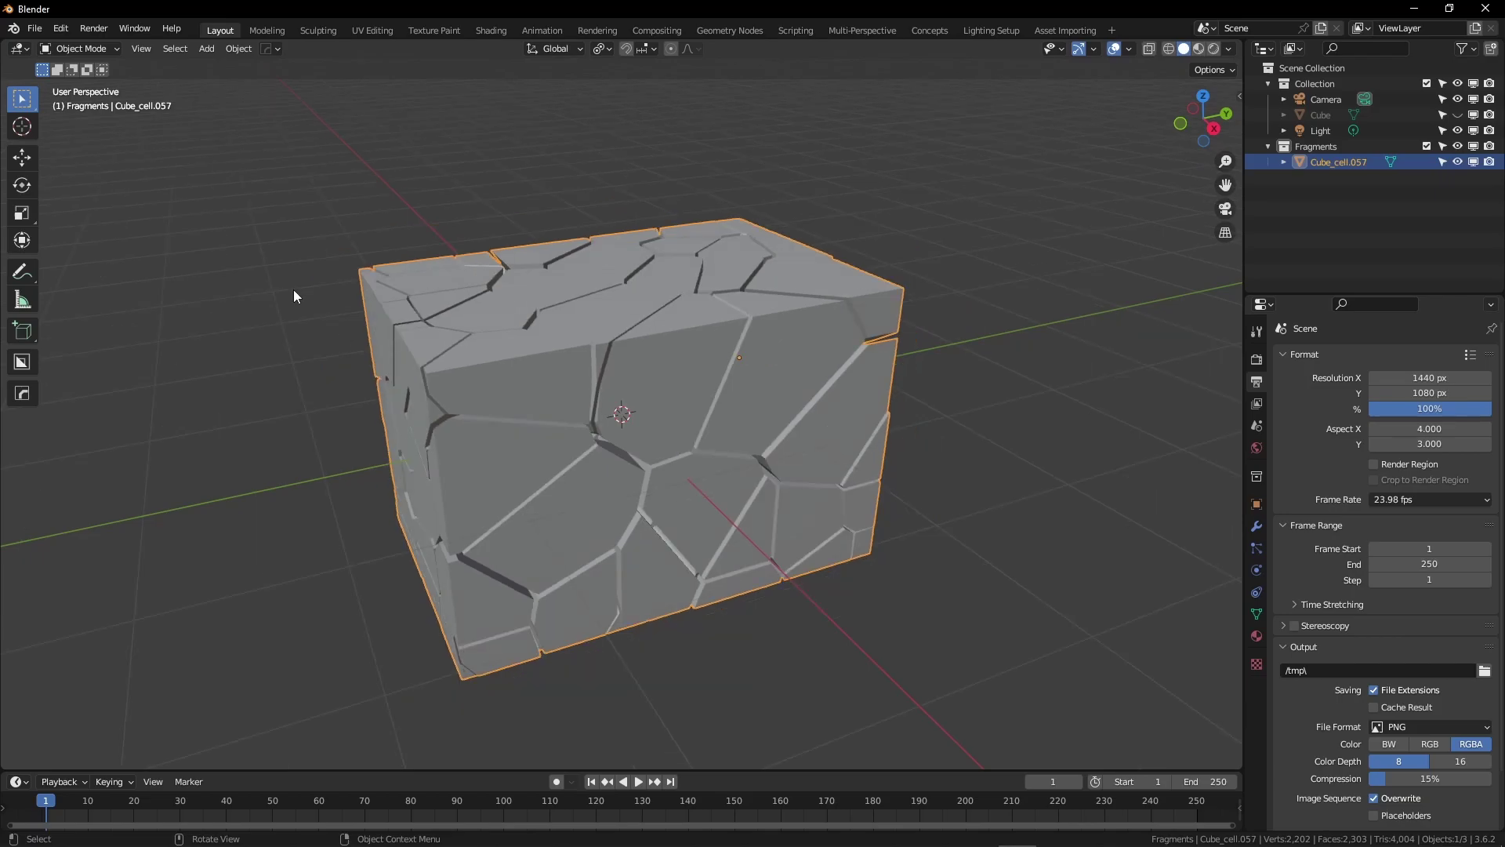
Export only the selected fragments mesh as an STL file named 3D Voronoi File in the Tutorial Example folder
click(37, 30)
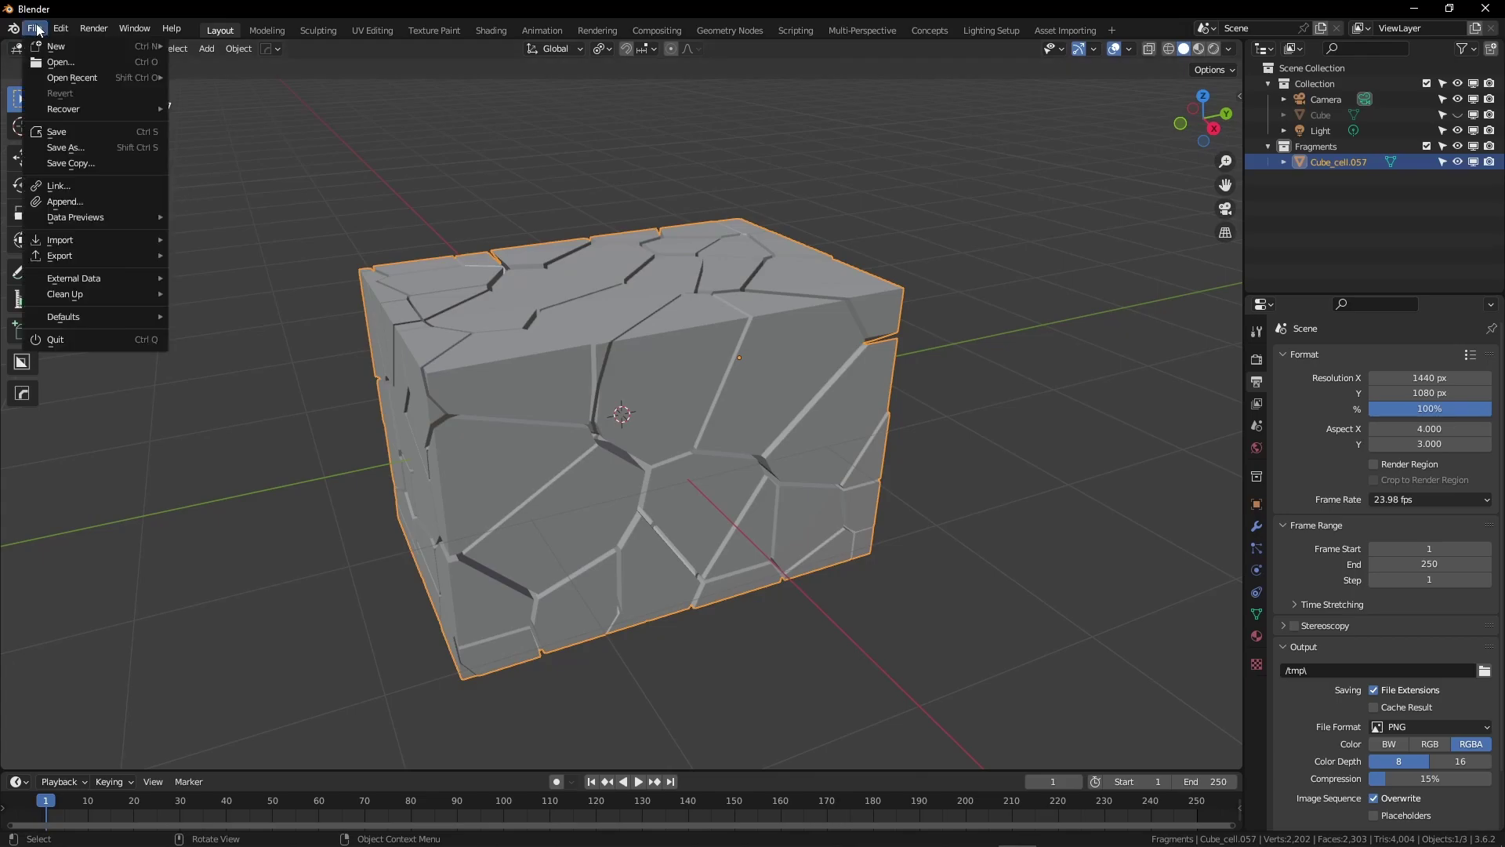
mouse_move(118, 260)
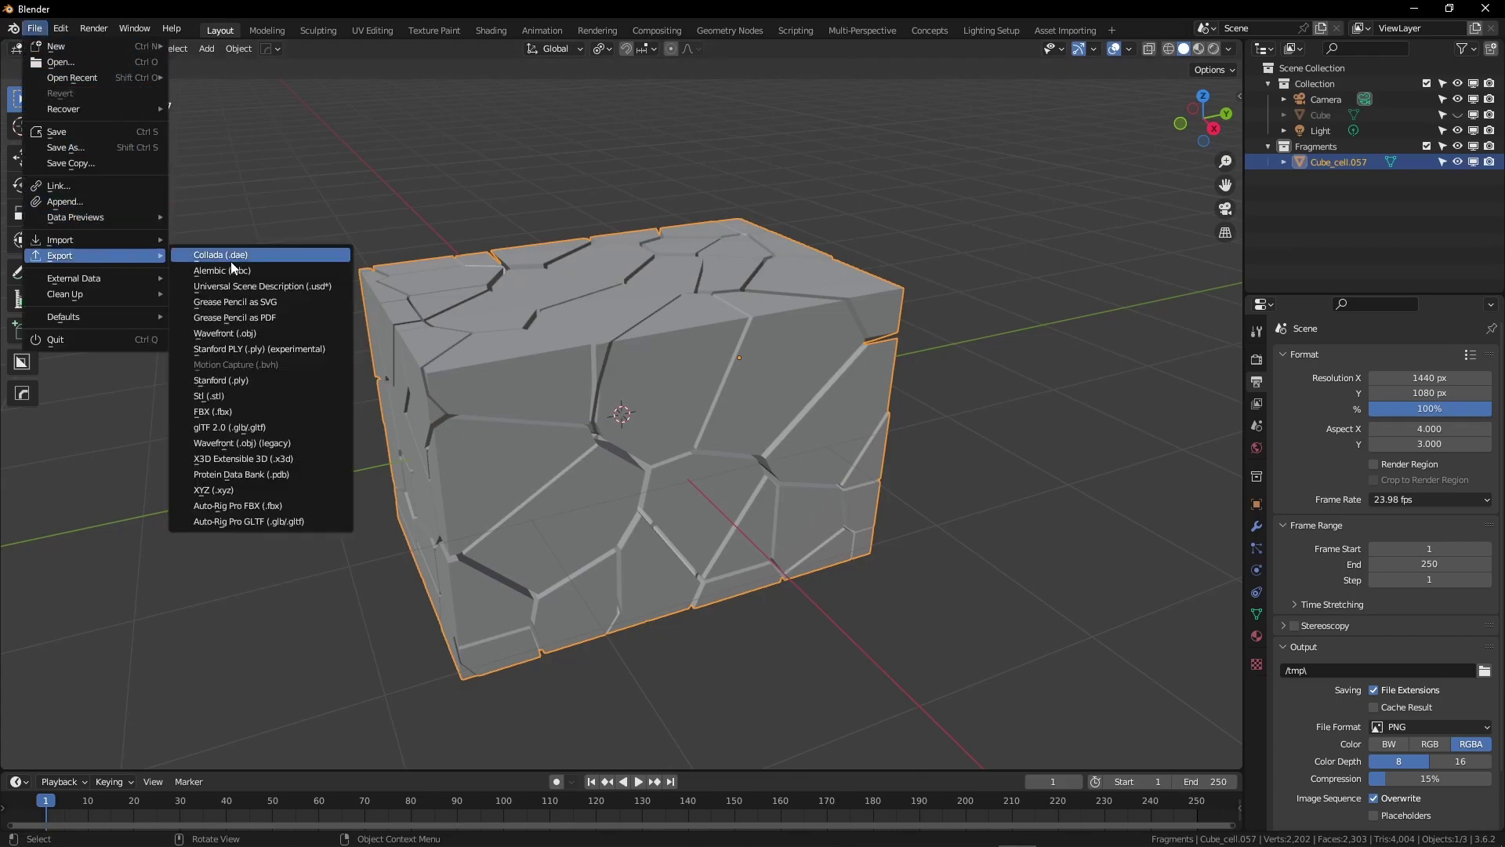
click(259, 395)
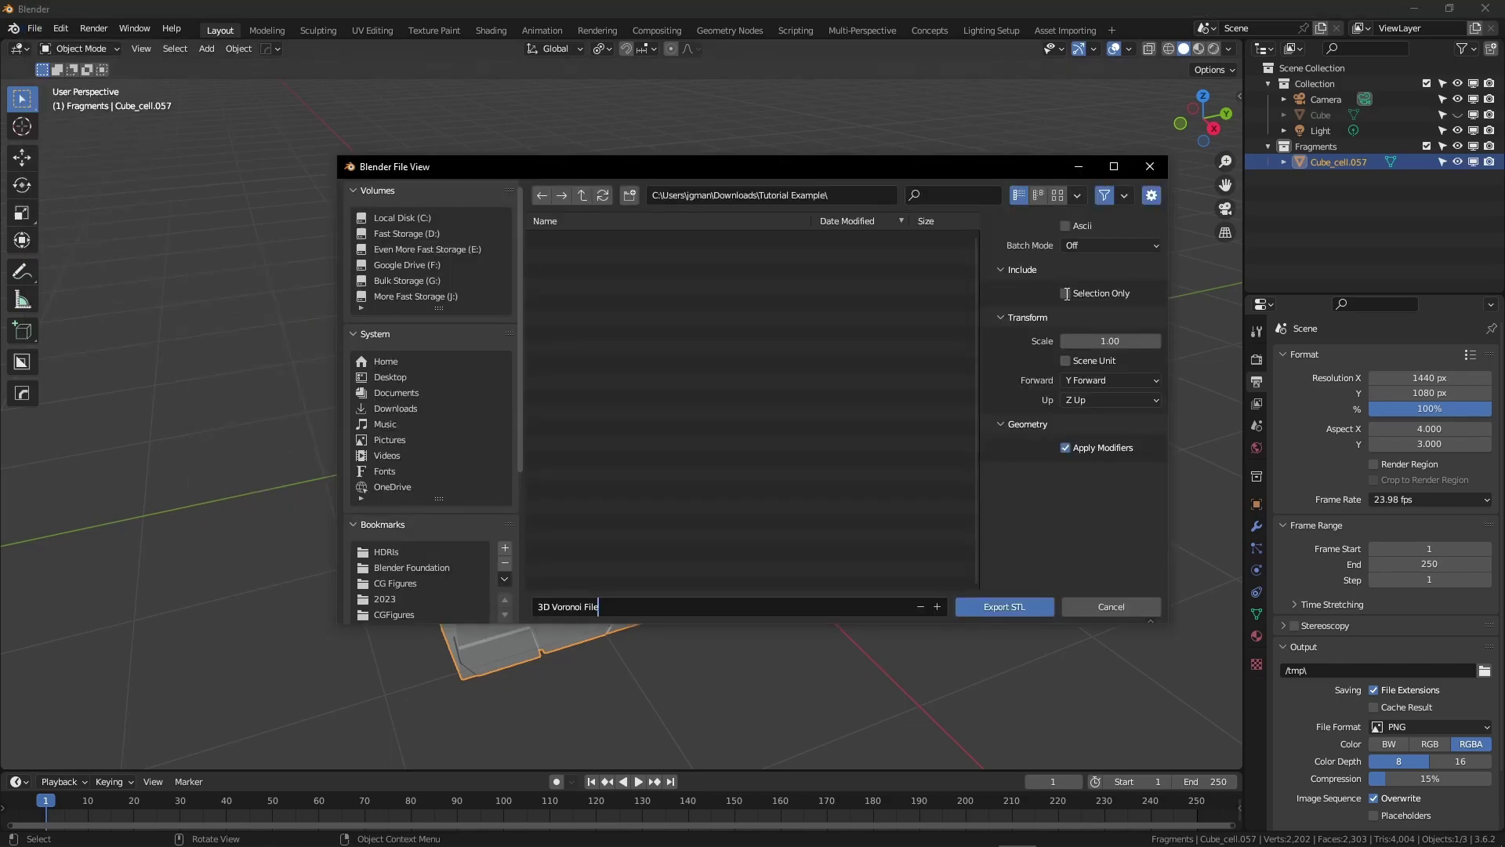
click(1065, 293)
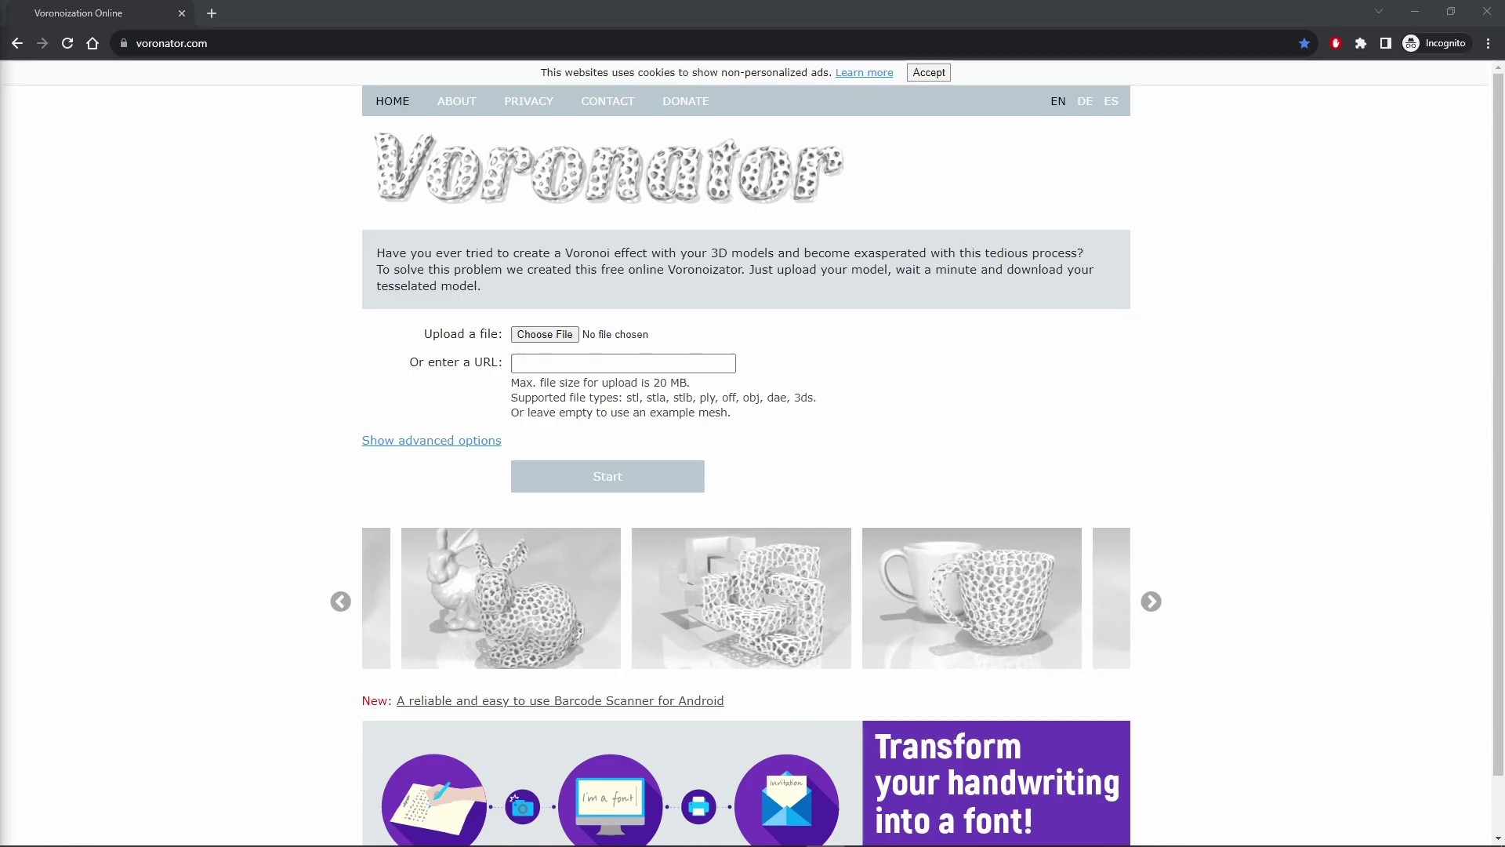
In Voronator, upload 3D Voronoi File.stl, process it with PLY output and Standard holes and thickness, and download 3D_Voronoi_File_voro.ply
click(491, 442)
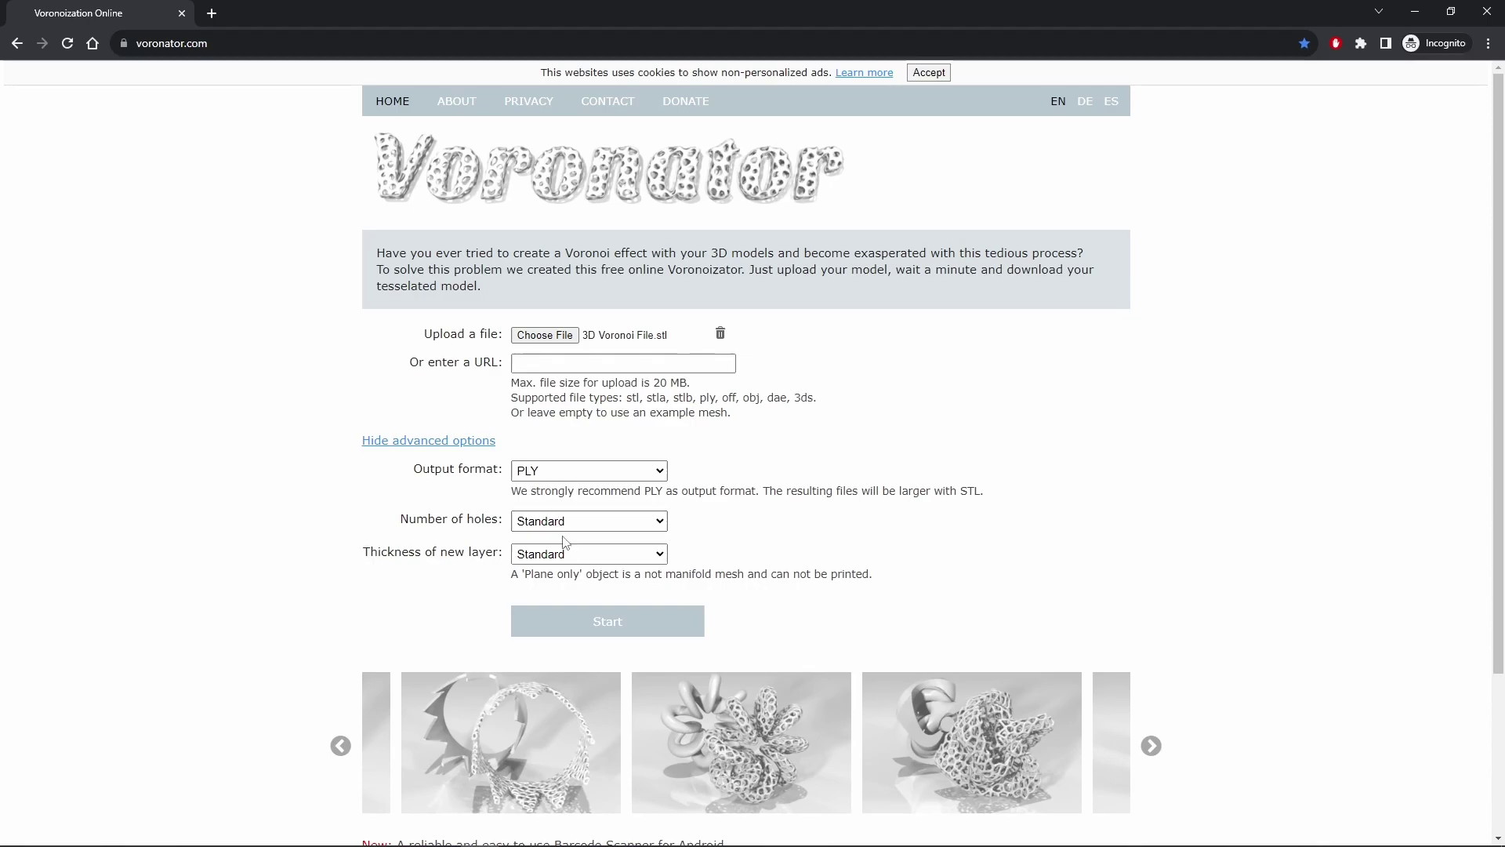
click(588, 623)
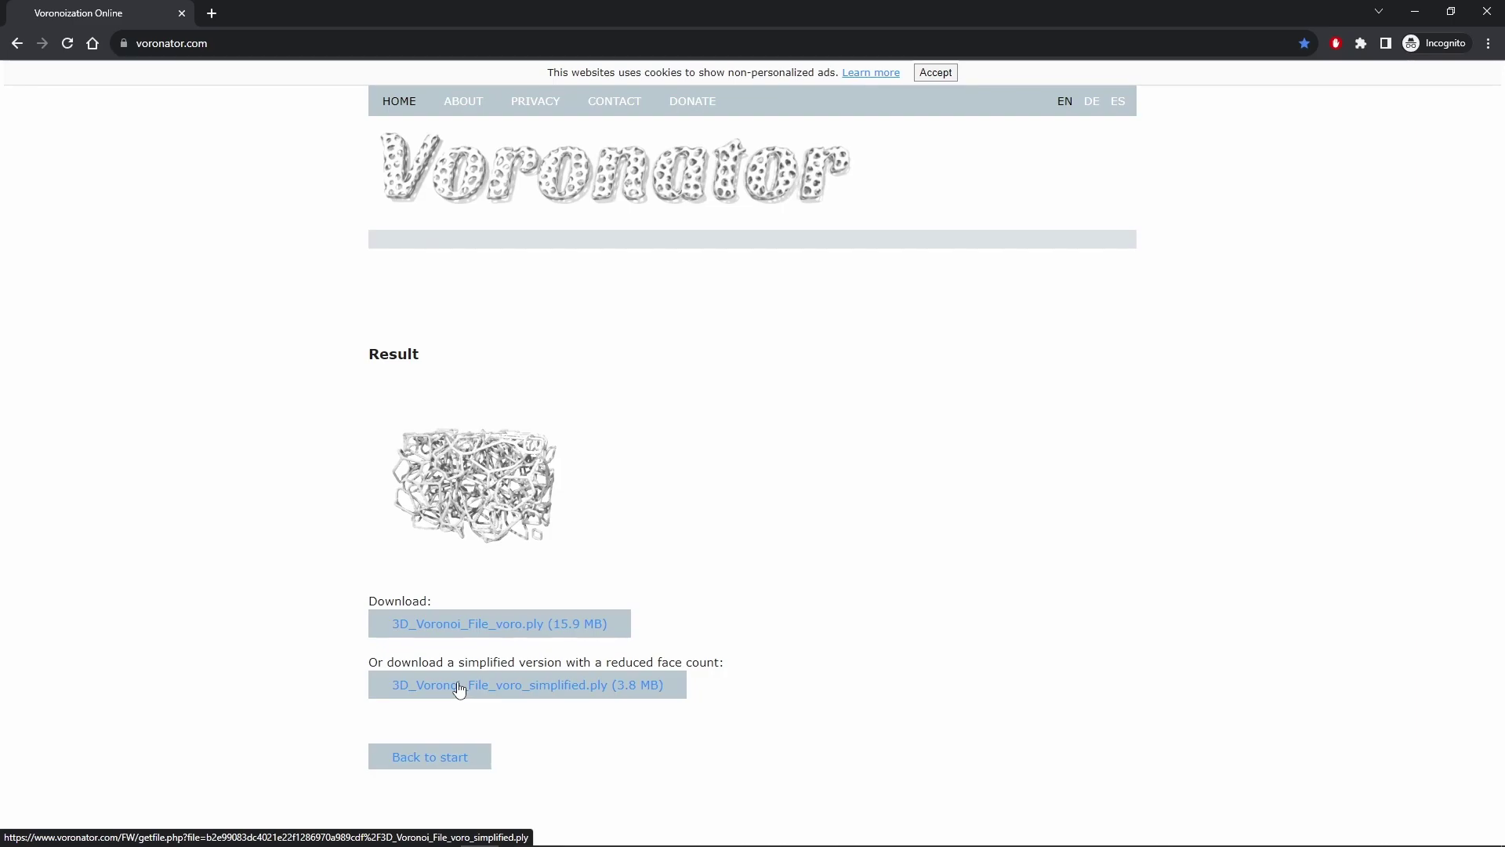
click(467, 634)
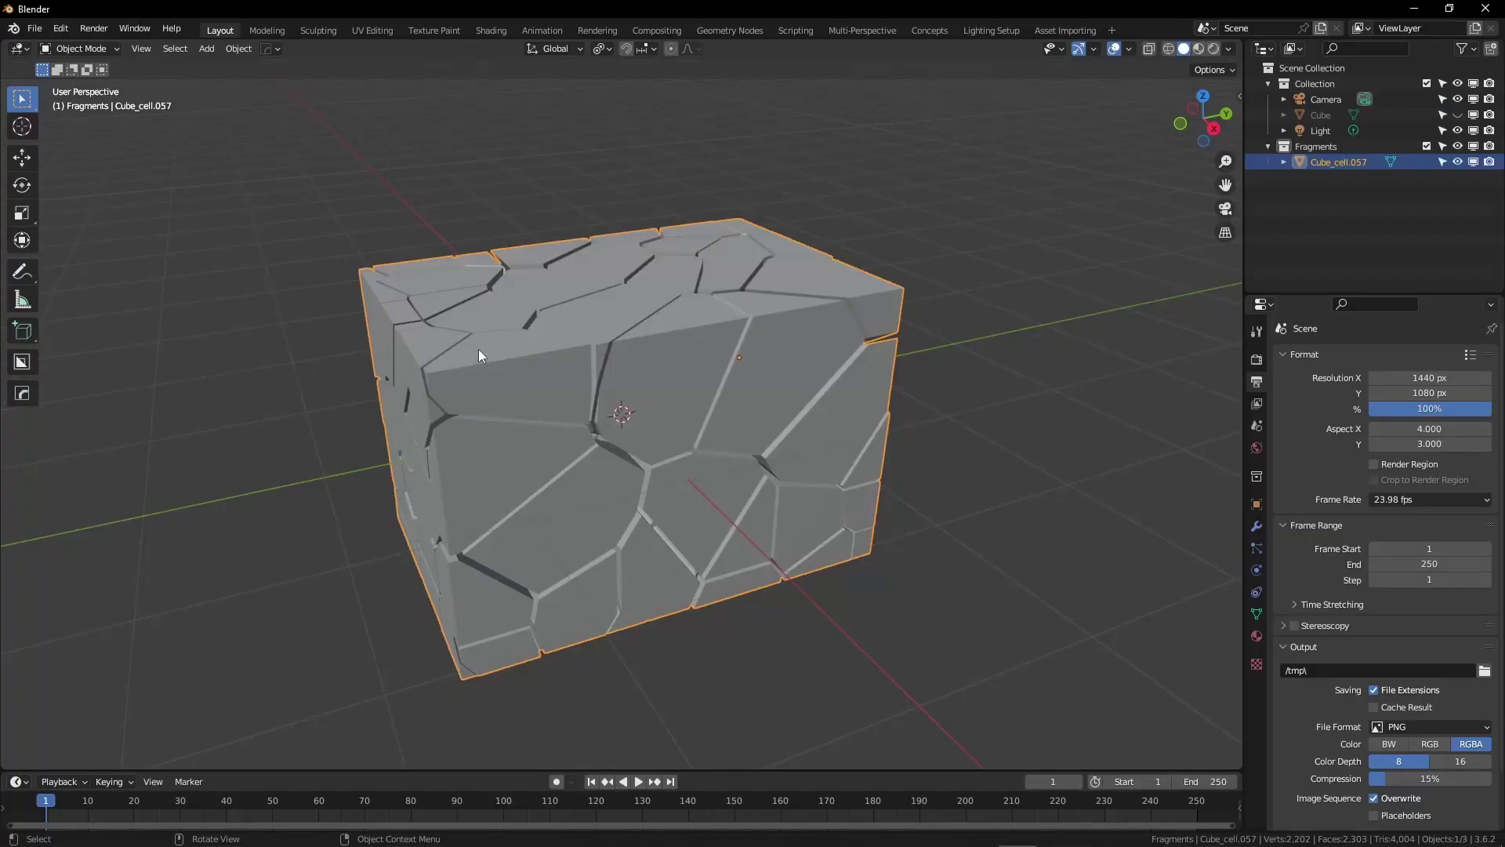
Back in Blender, hide the joined fragments mesh and import 3D_Voronoi_File_voro.ply as a Stanford PLY
key(h)
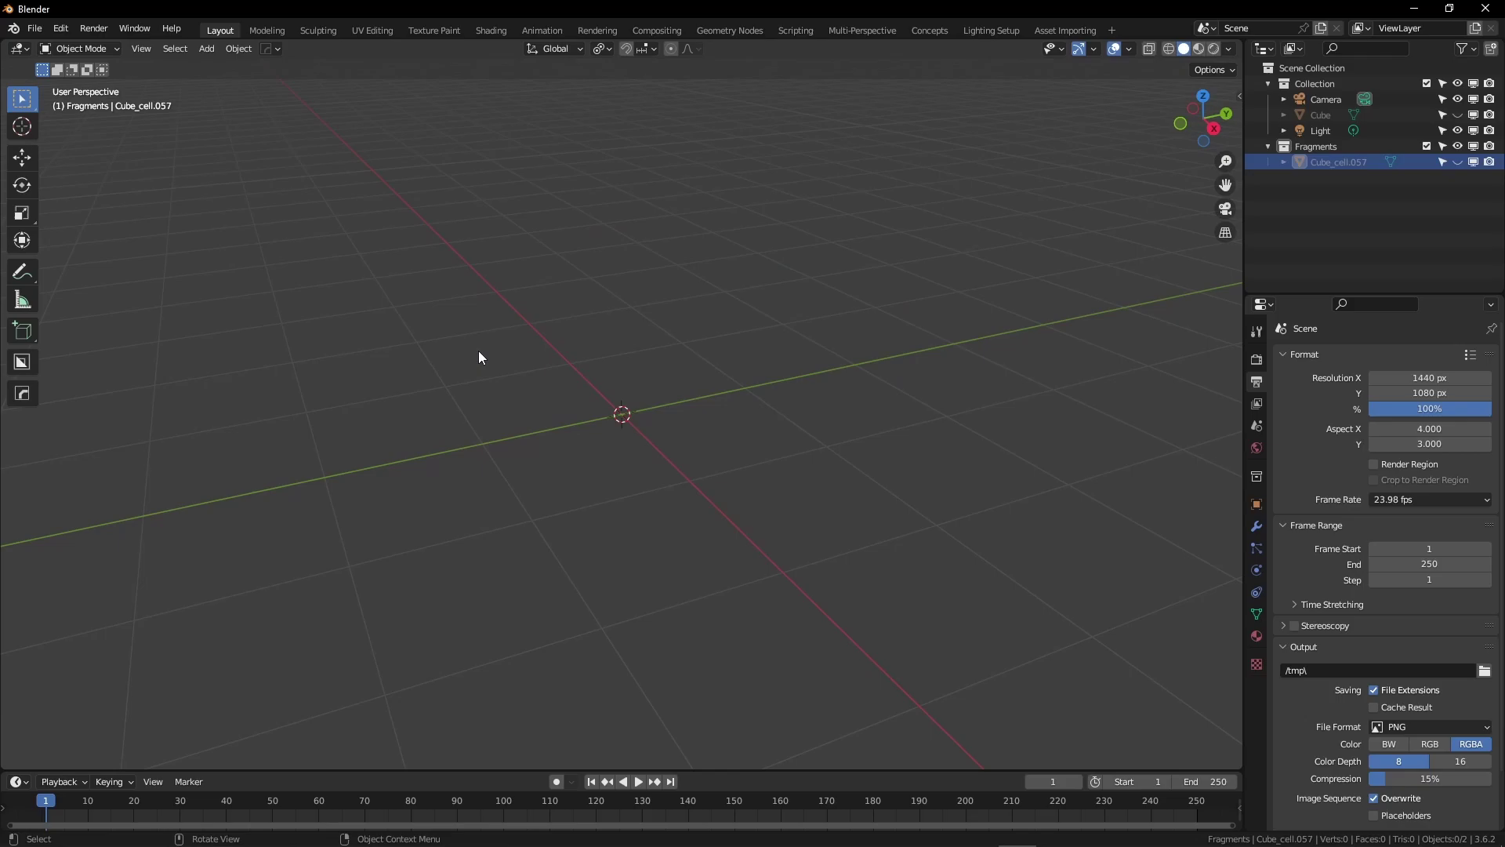
click(37, 29)
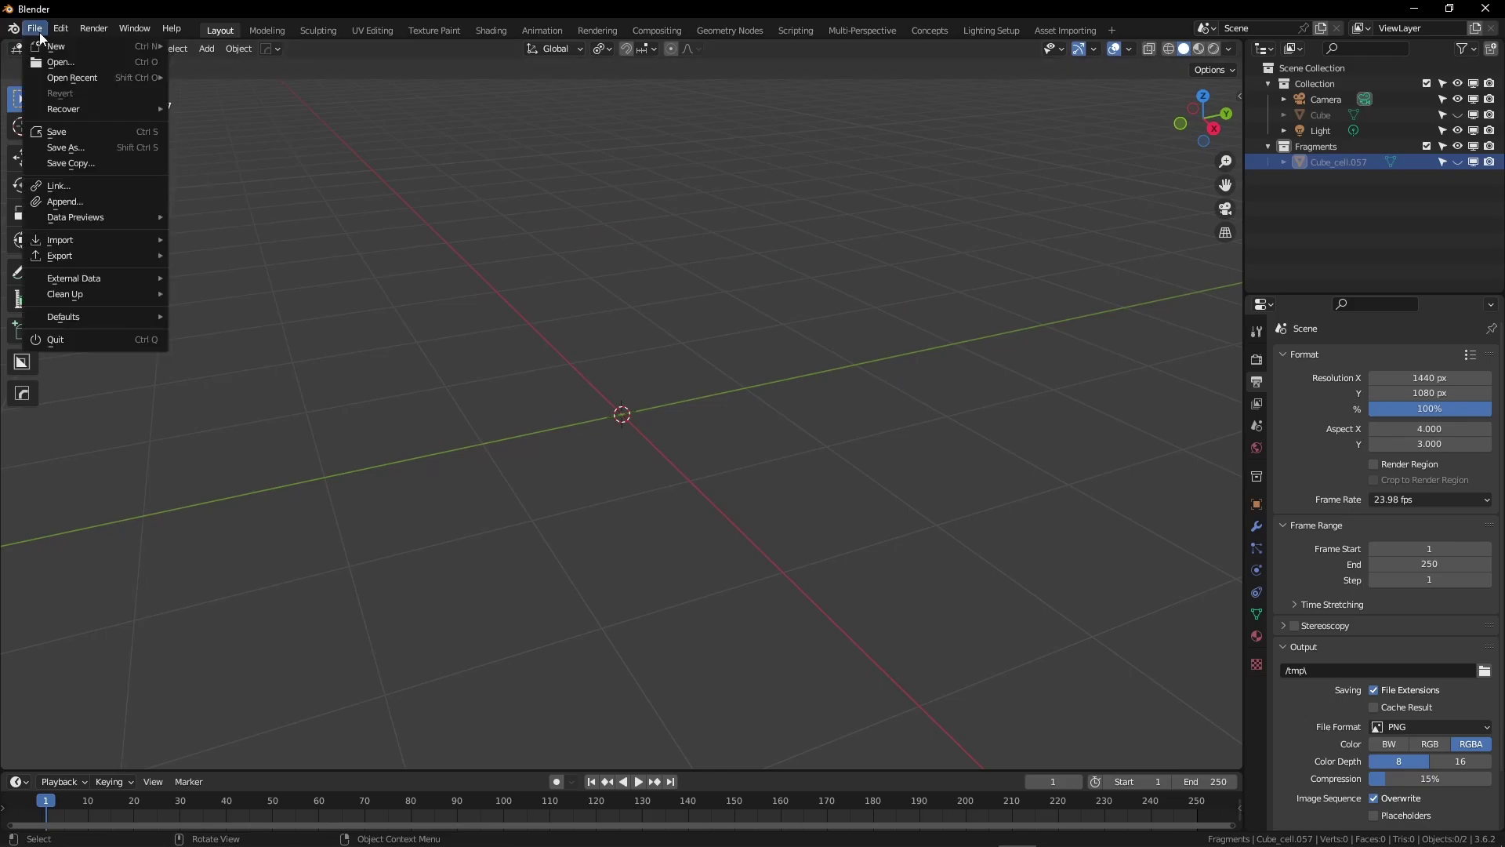
mouse_move(110, 245)
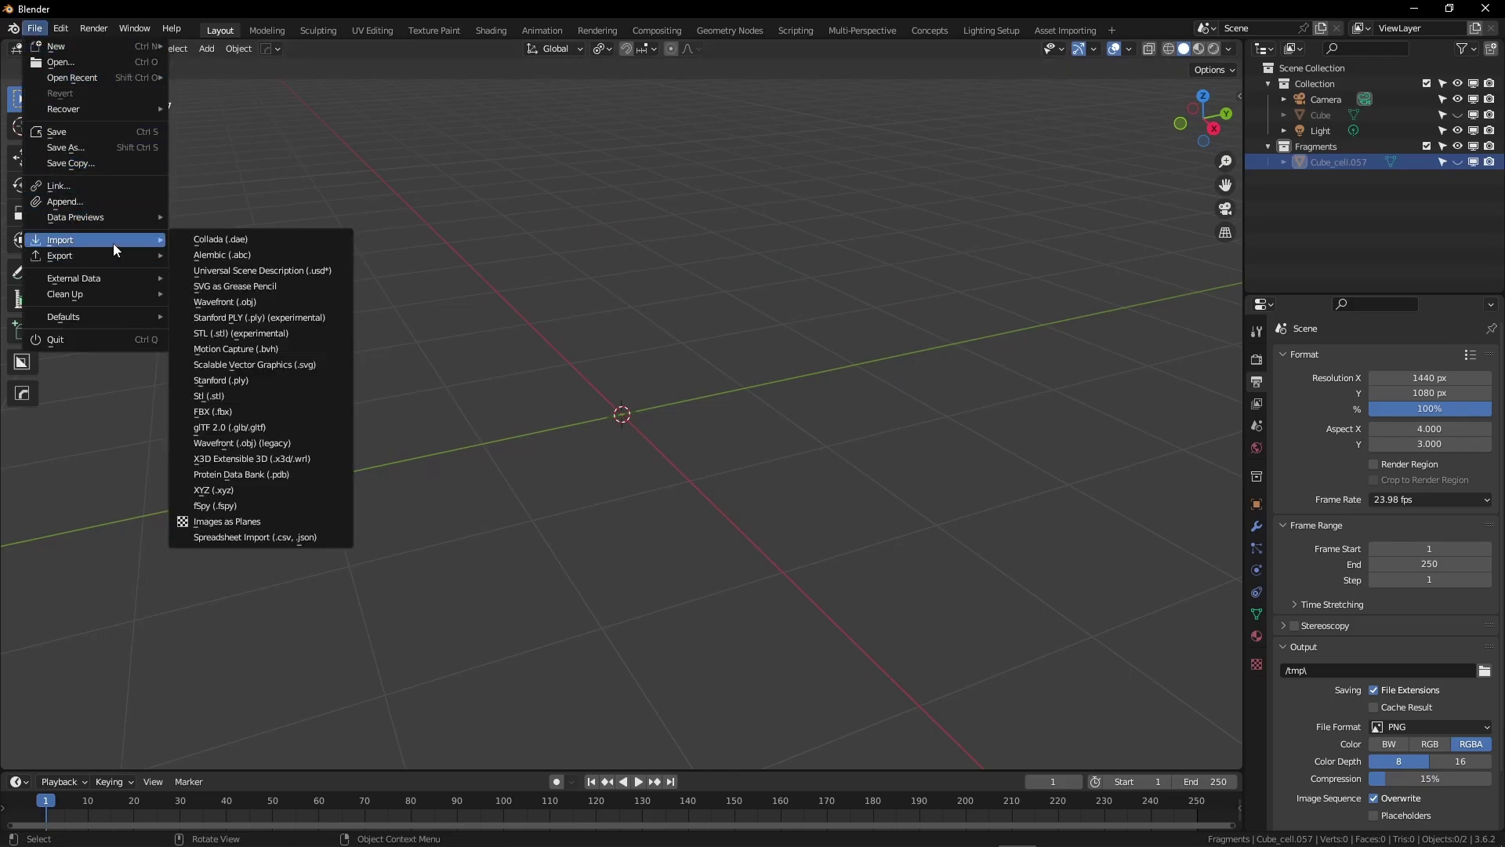
click(267, 387)
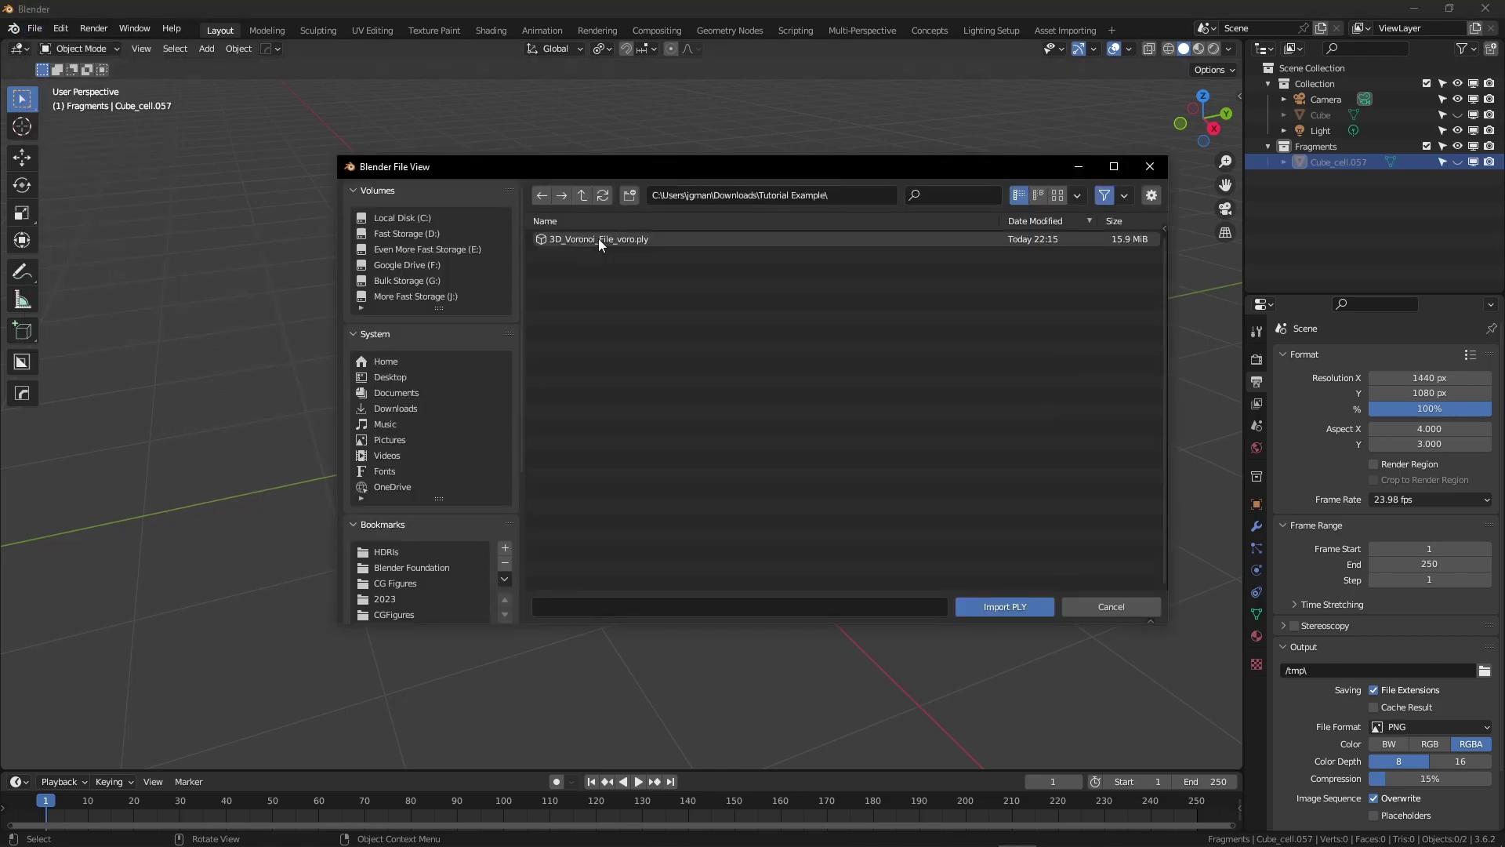
click(599, 238)
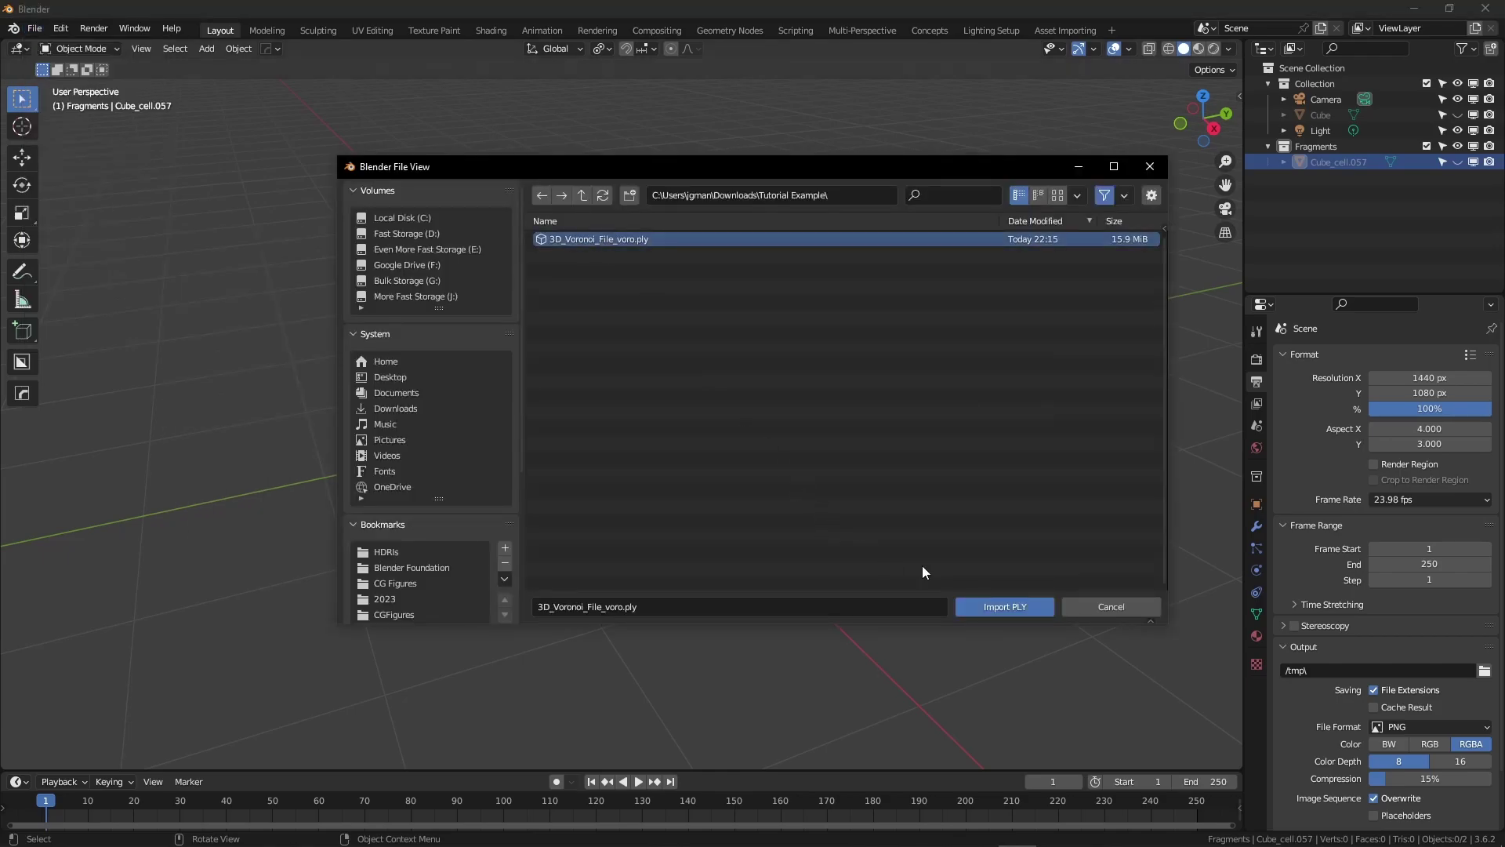
click(996, 610)
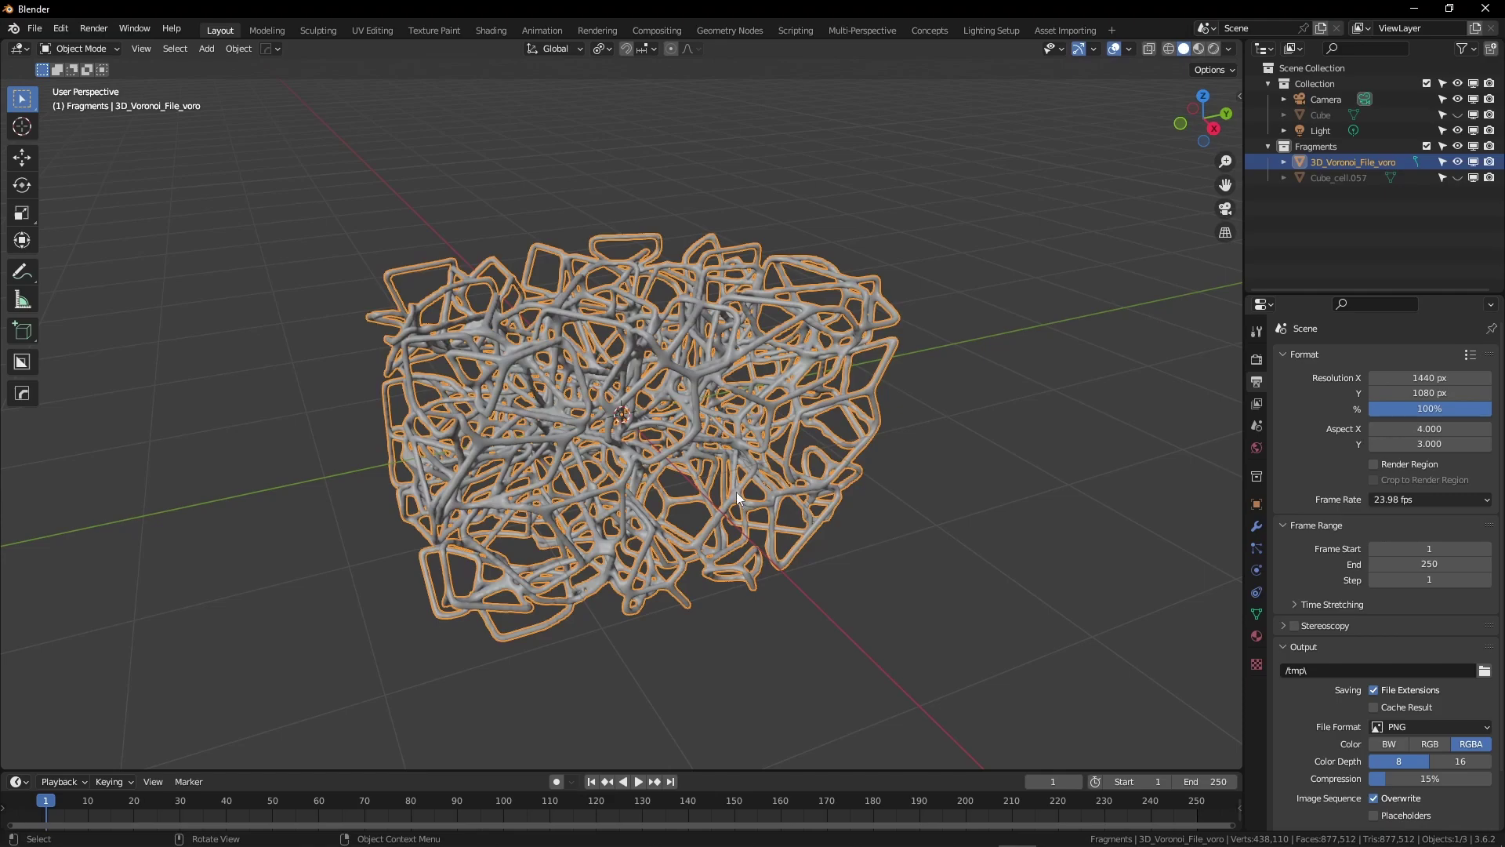
Show the fragments mesh again and examine how the imported Voronoi lattice lines up with its cell gaps
click(1457, 178)
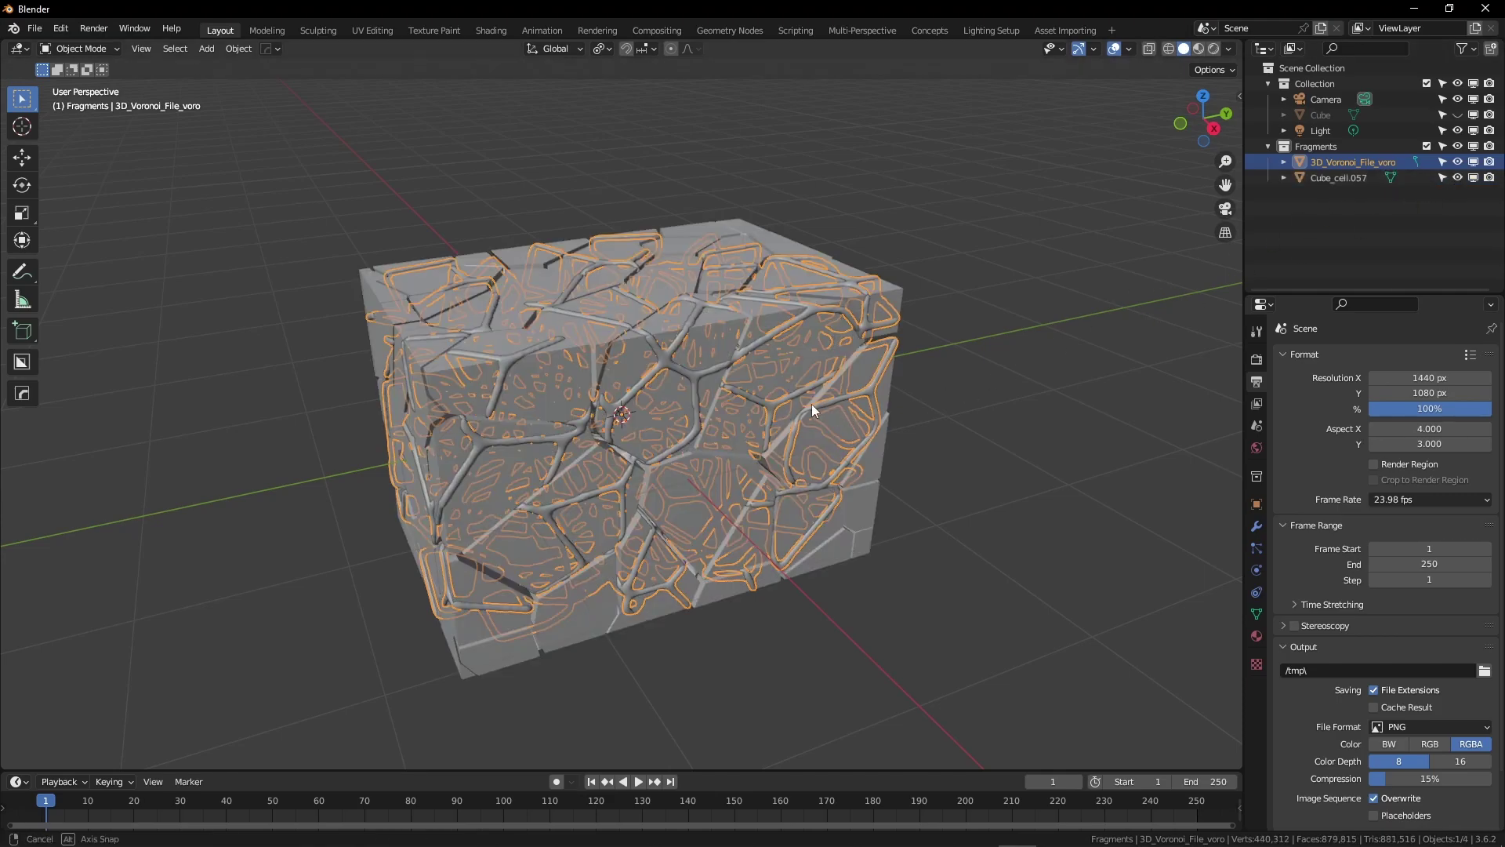
middle_drag(811, 403, 826, 450)
scroll(641, 495, up, 3)
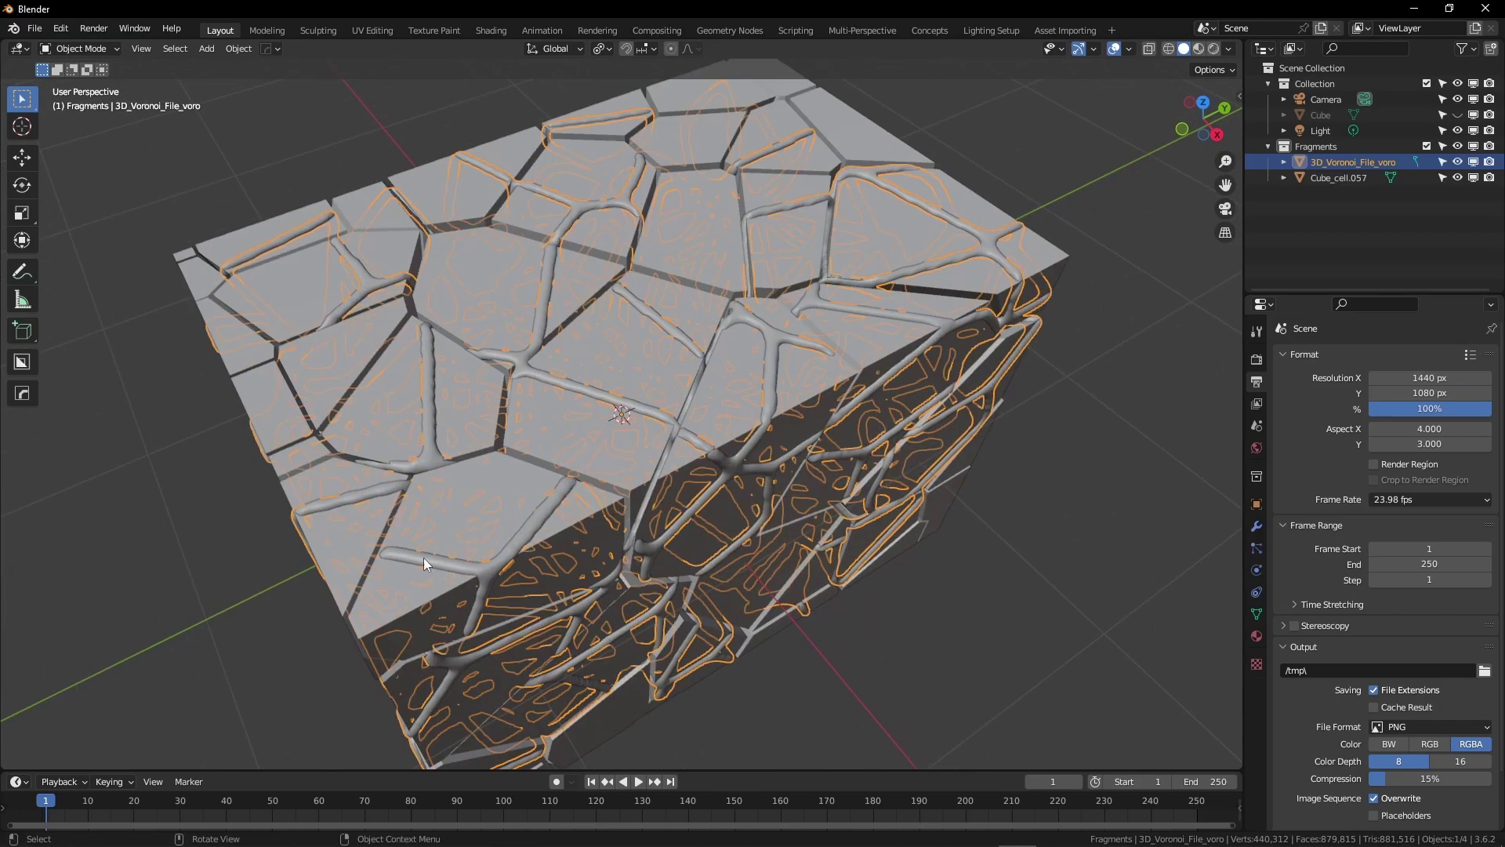
middle_drag(492, 539, 566, 444)
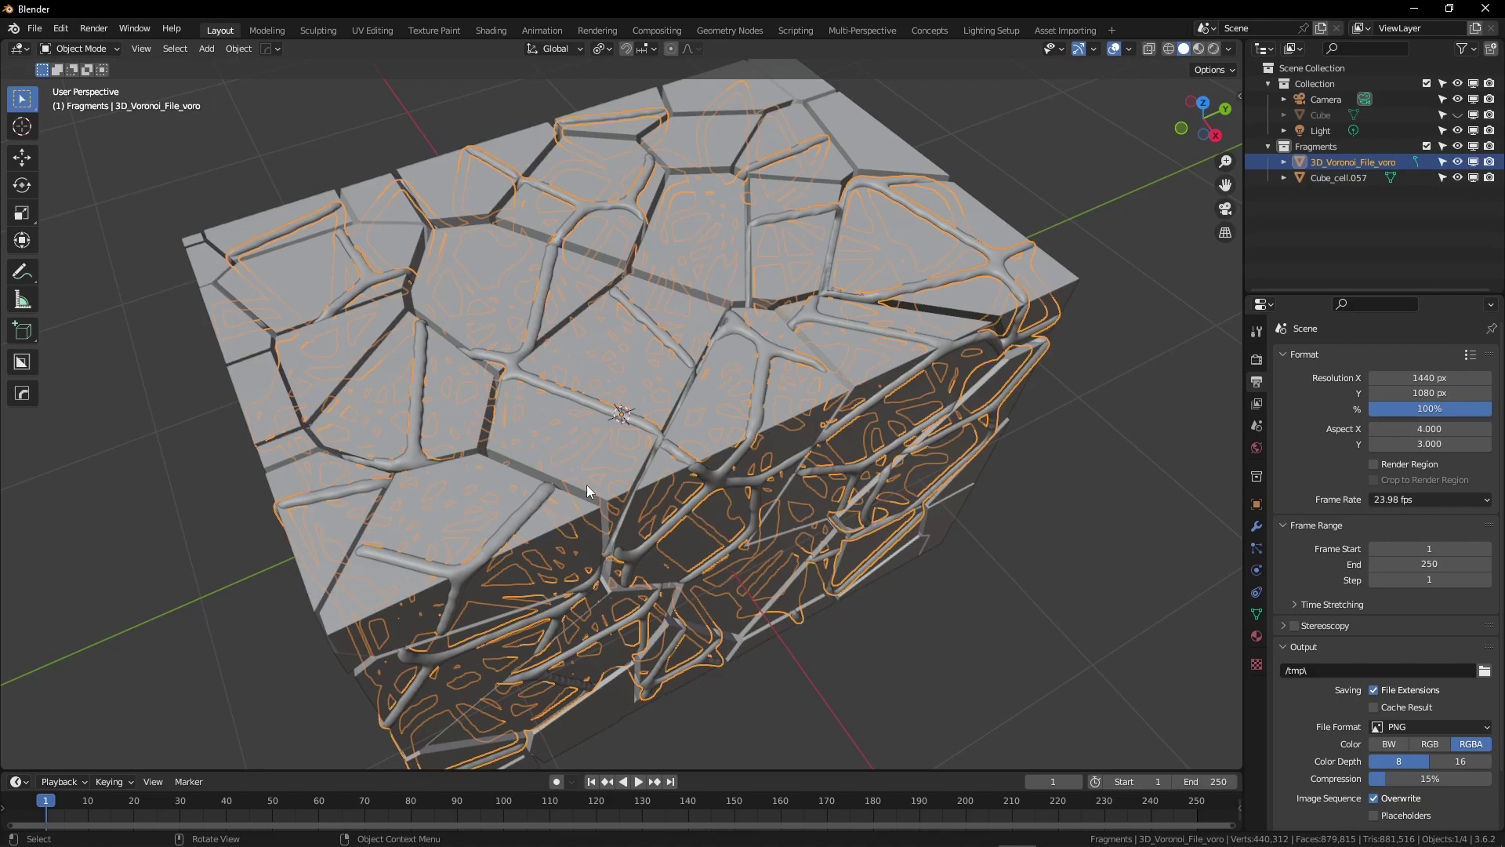
middle_drag(519, 467, 577, 399)
scroll(577, 398, down, 2)
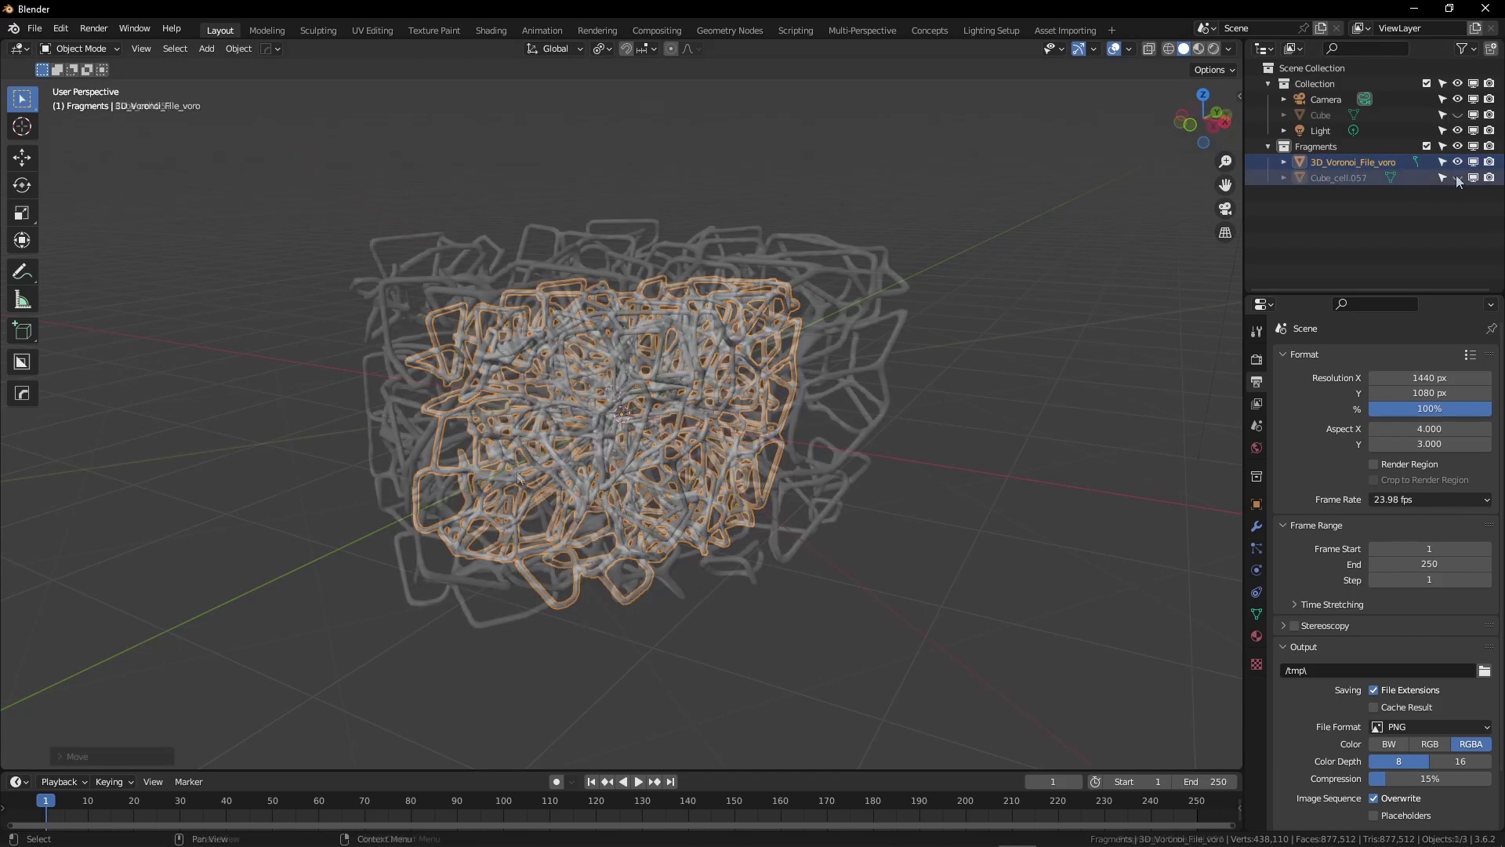
key(ctrl+z)
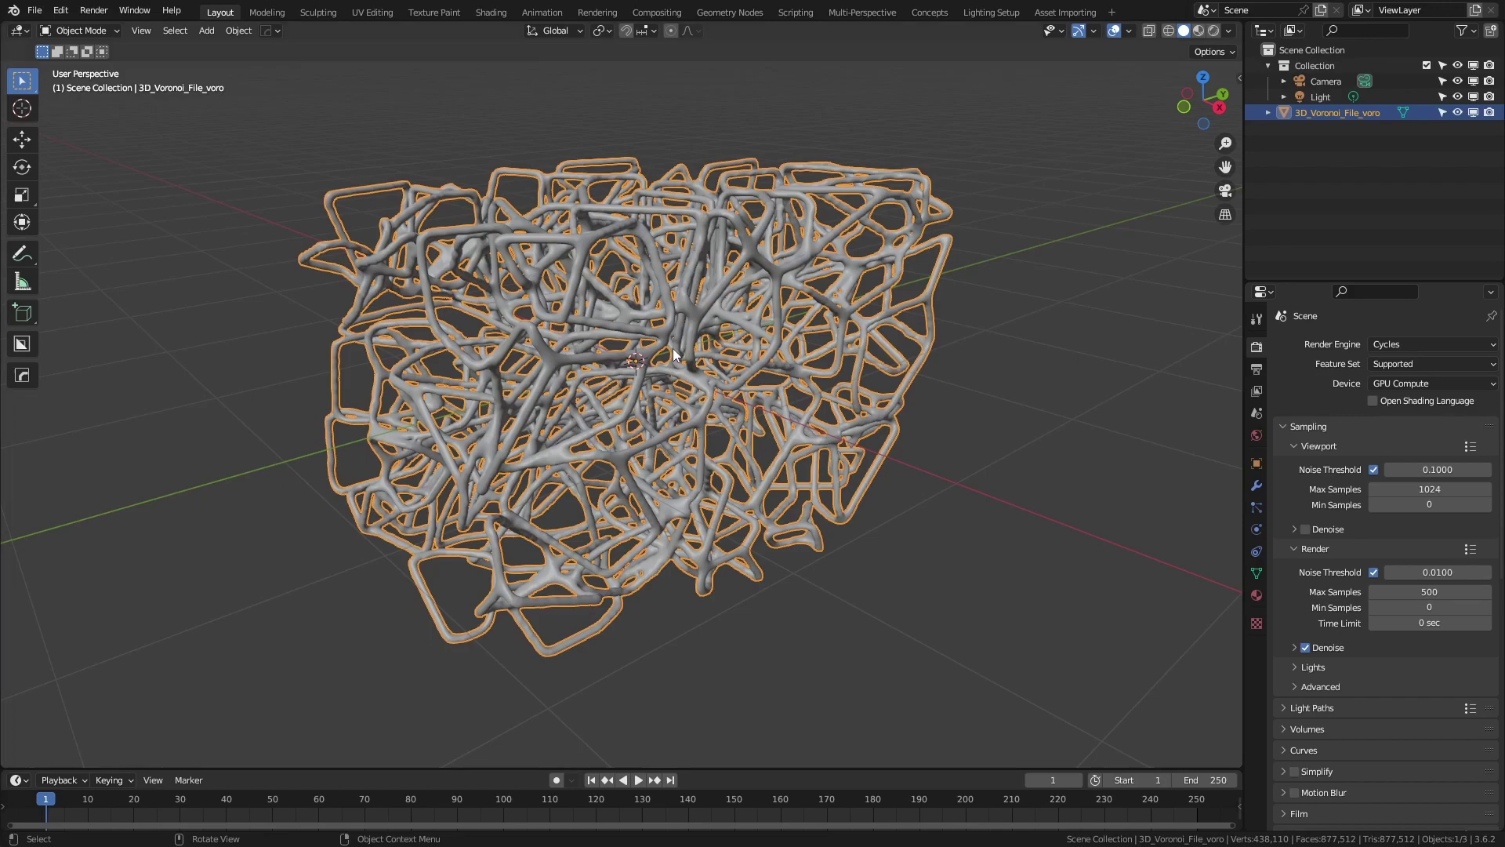
Merge all vertices of the Voronoi lattice by distance at 0.0125 m in Edit Mode and return to Object Mode
key(Tab)
key(m)
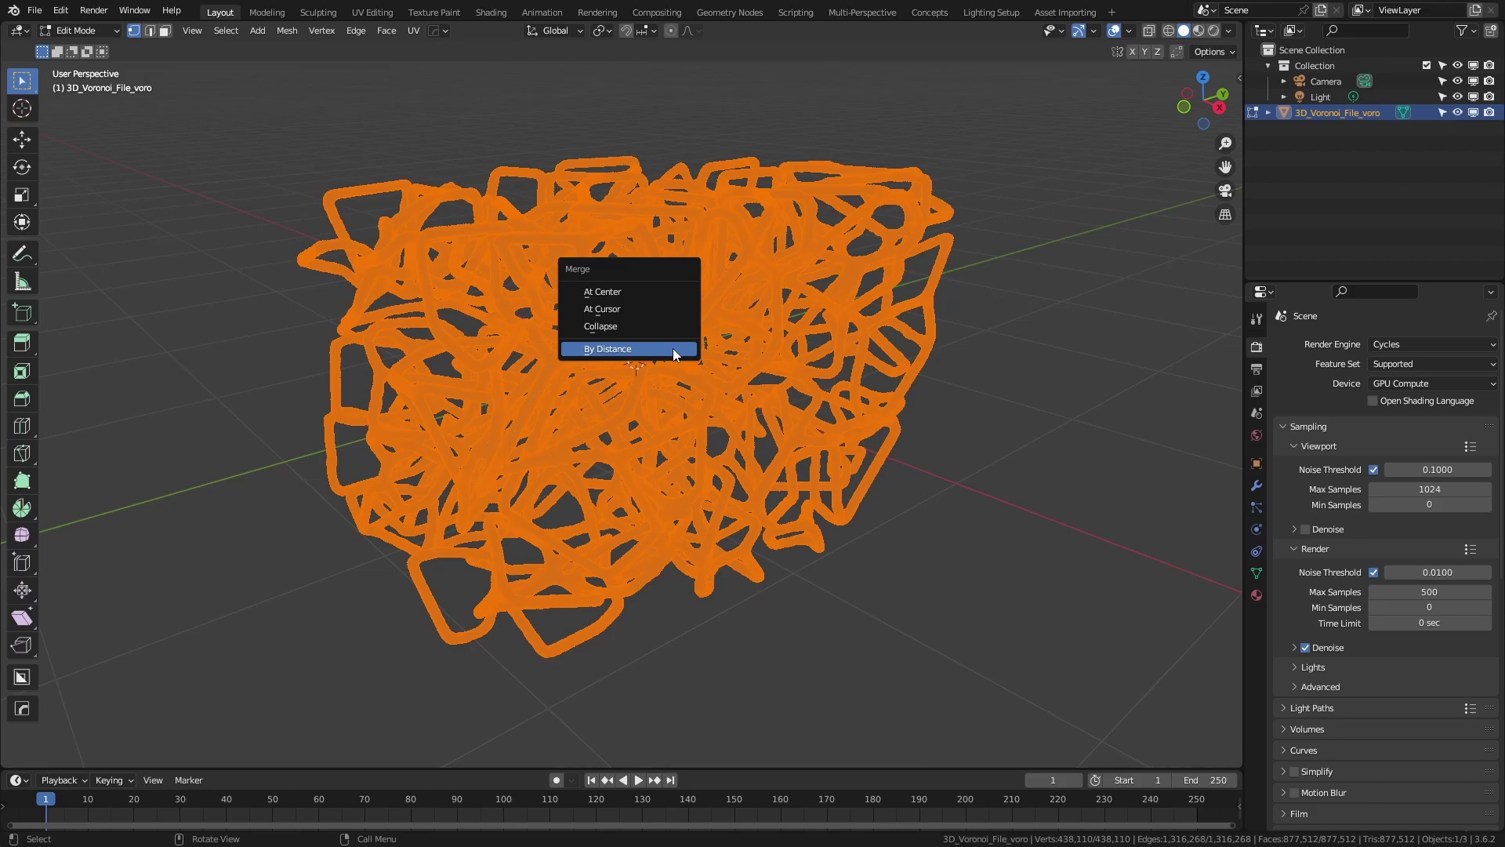
click(674, 349)
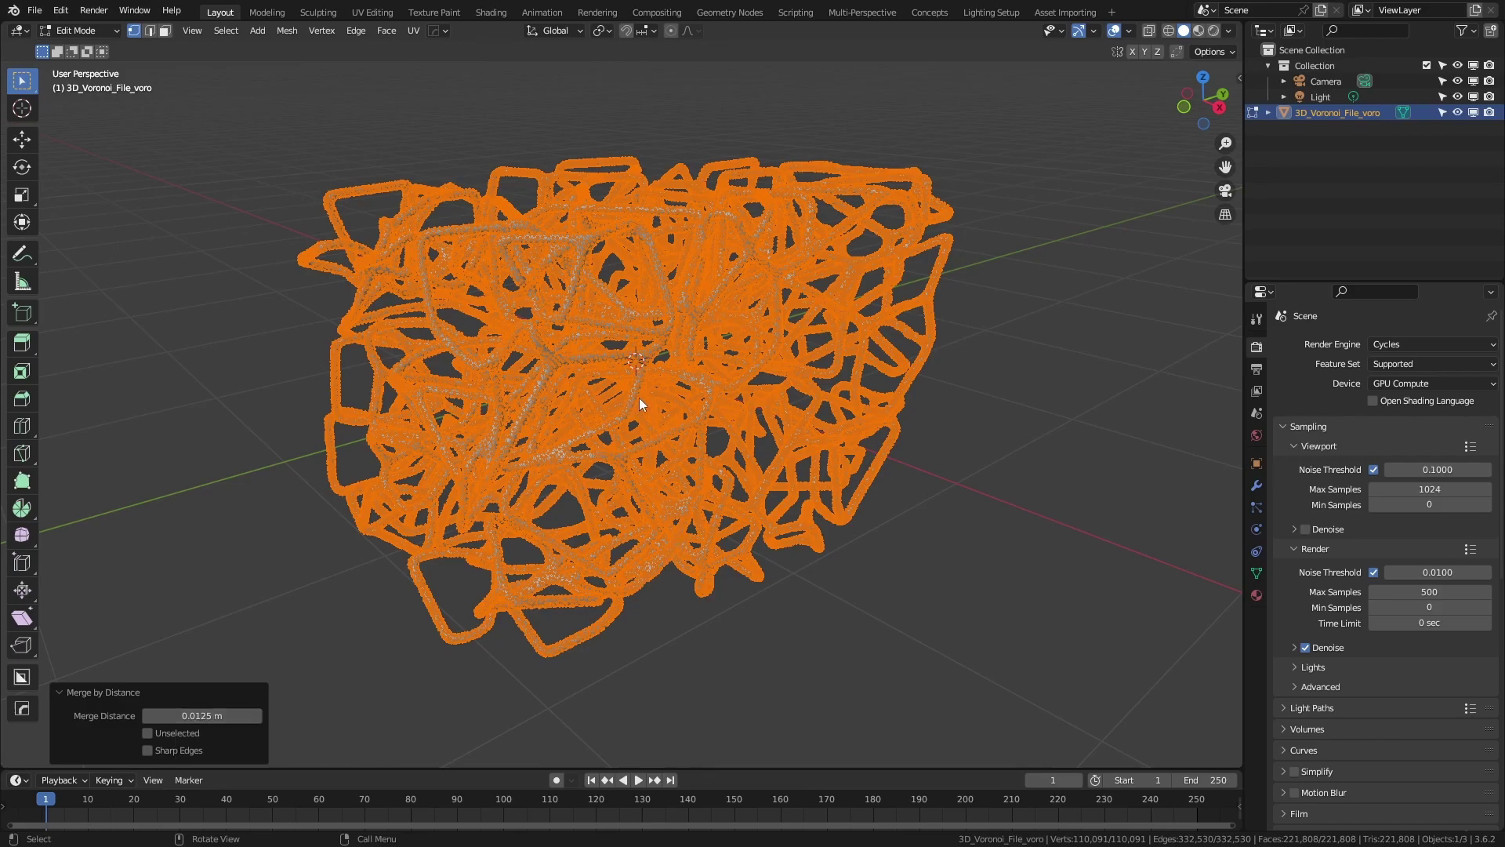
key(Tab)
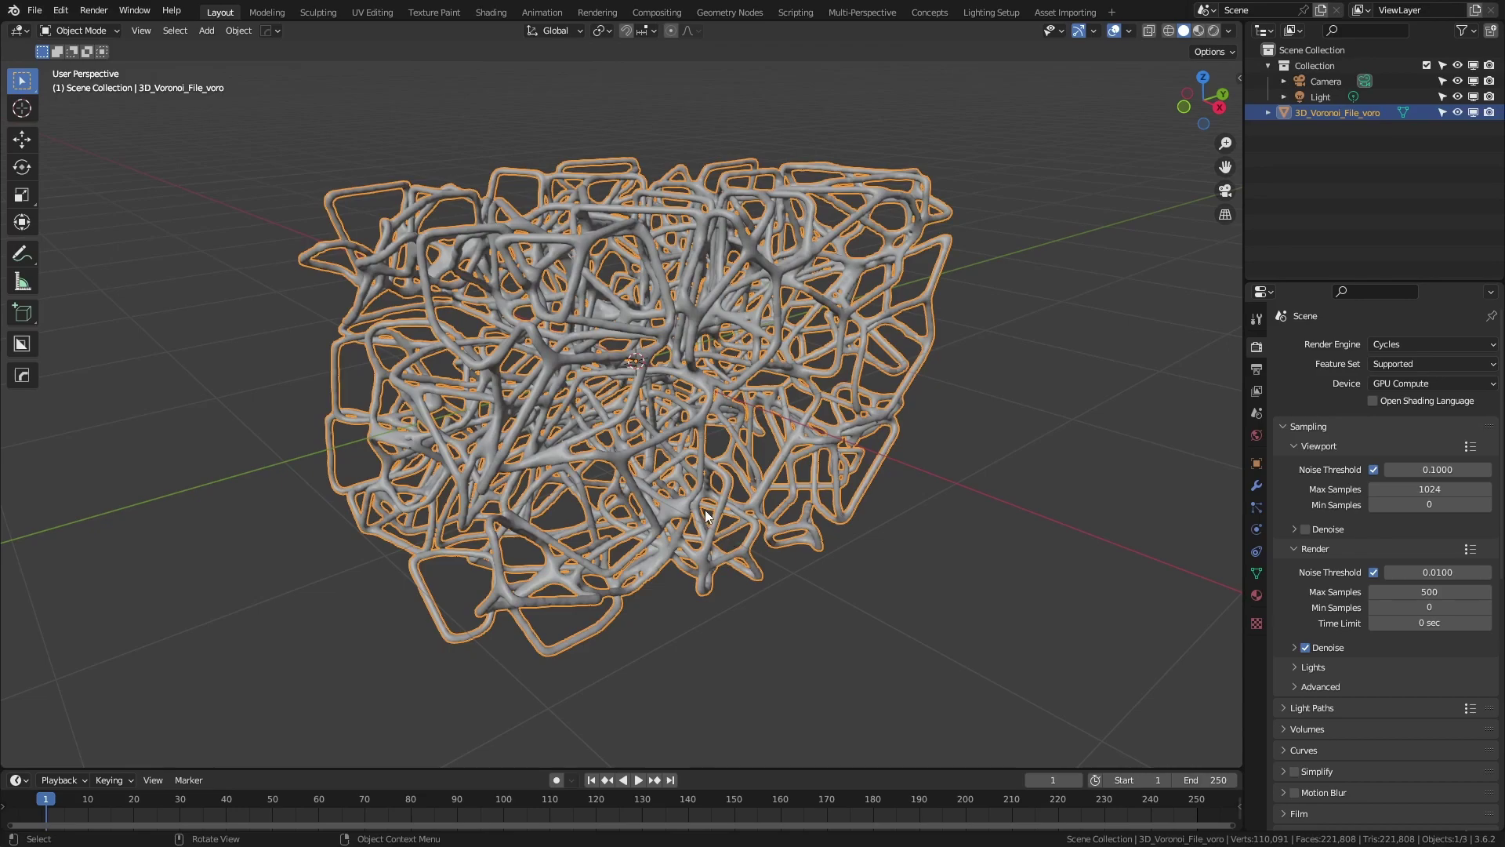
Add a voxel Remesh modifier with a 0.0125 m voxel size to the Voronoi lattice and apply it
click(1255, 486)
click(1300, 345)
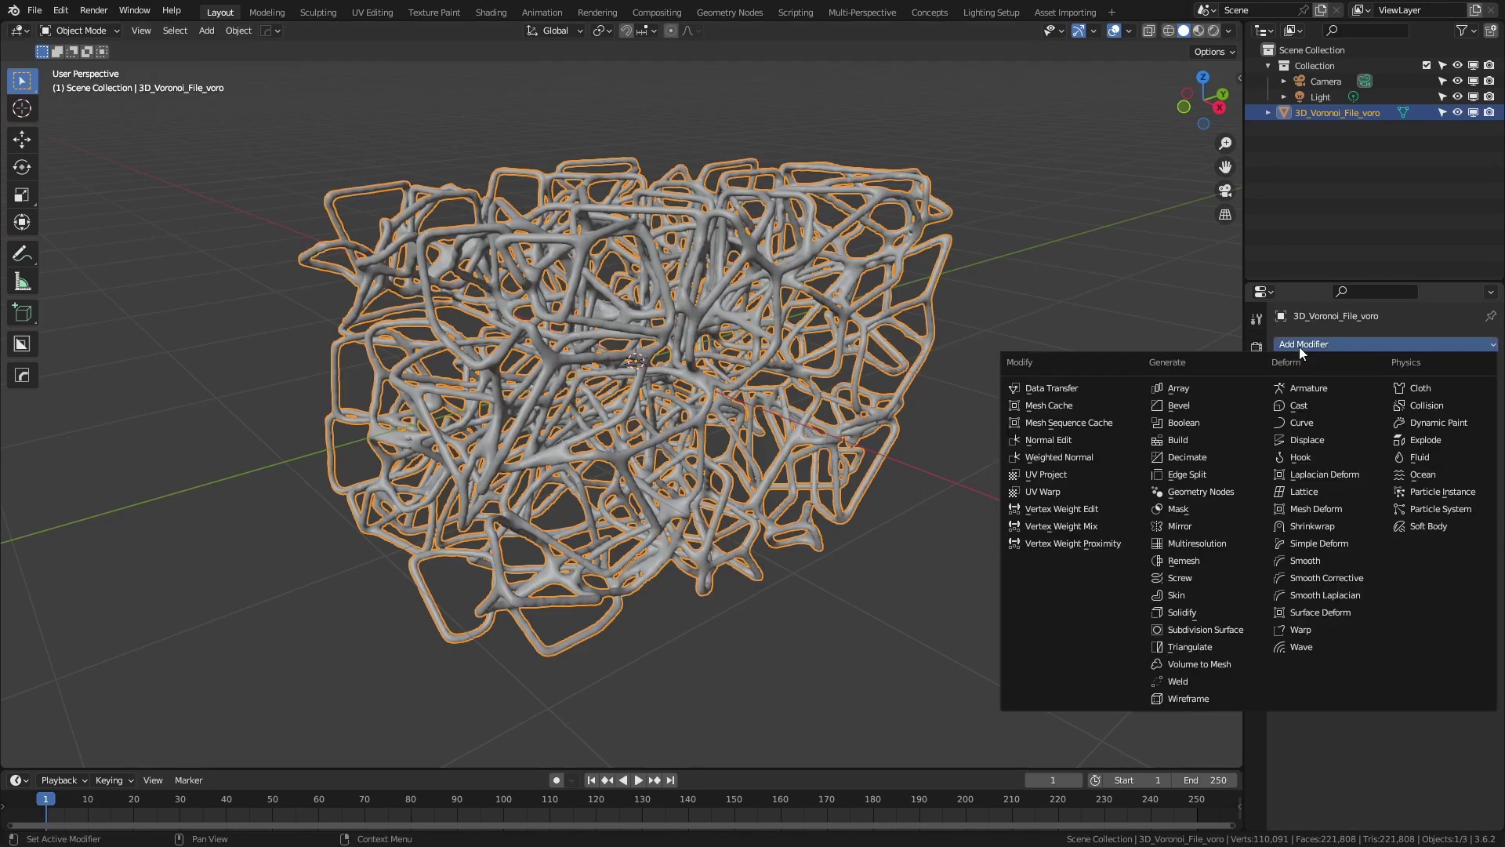
click(1215, 562)
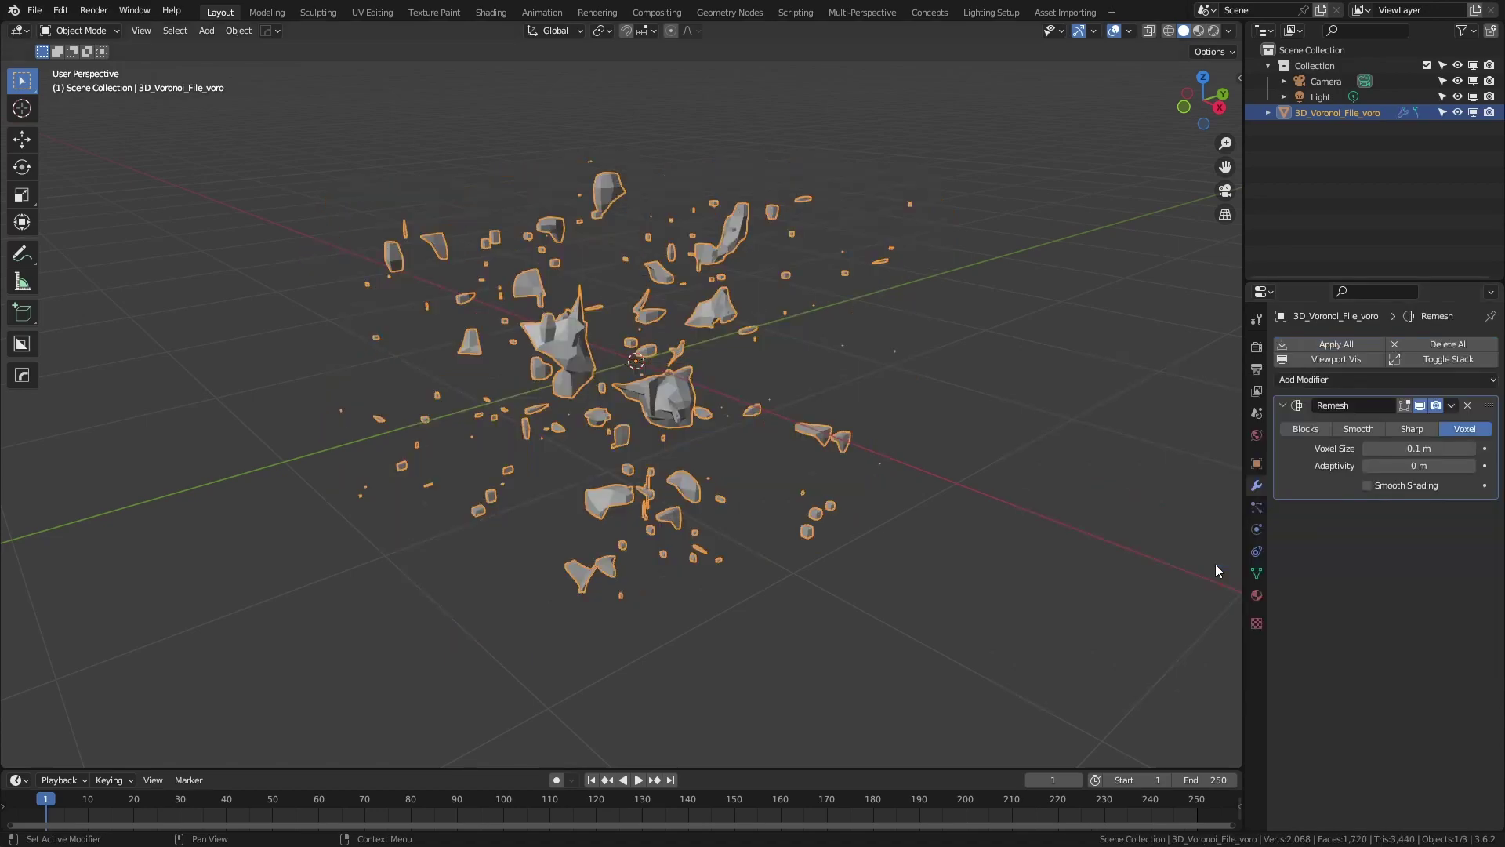
click(1411, 450)
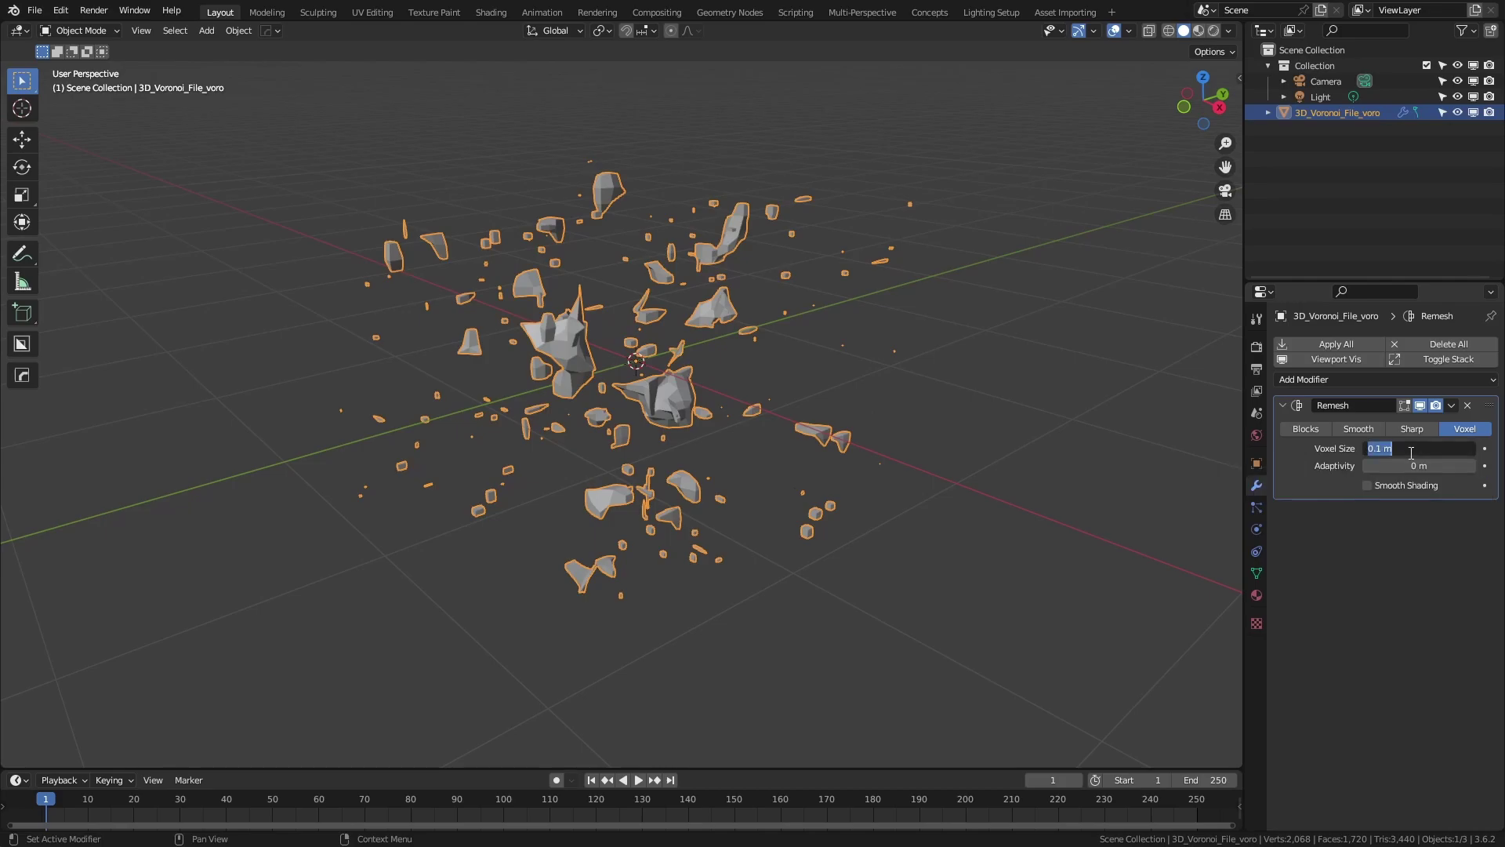
text(.0125)
key(Return)
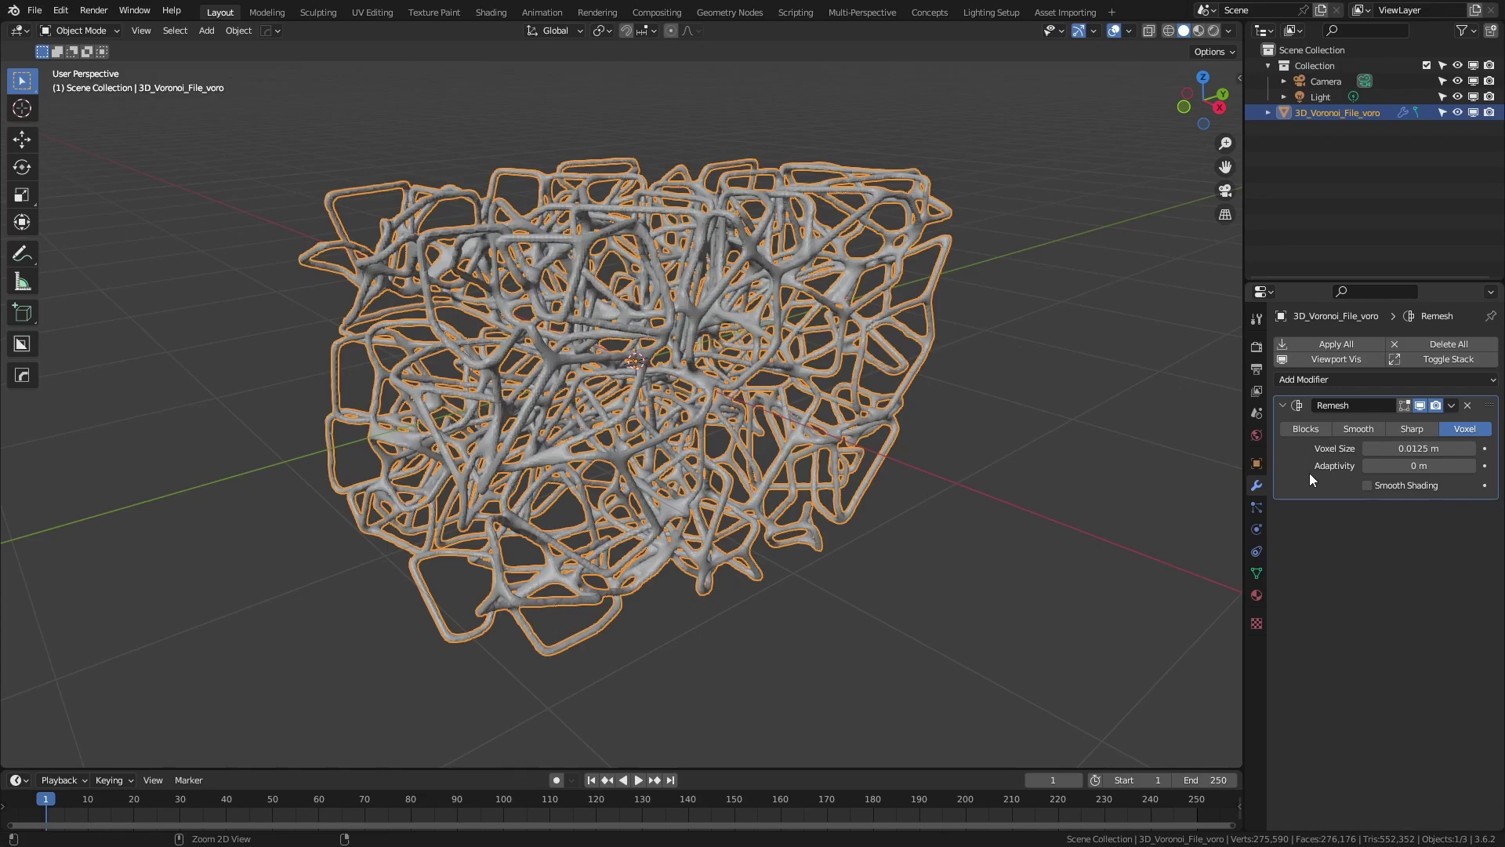
key(ctrl+a)
In the Sculpting workspace, thin the strands on one side of the lattice using the Smooth brush at 185 px radius
middle_drag(1223, 451, 717, 355)
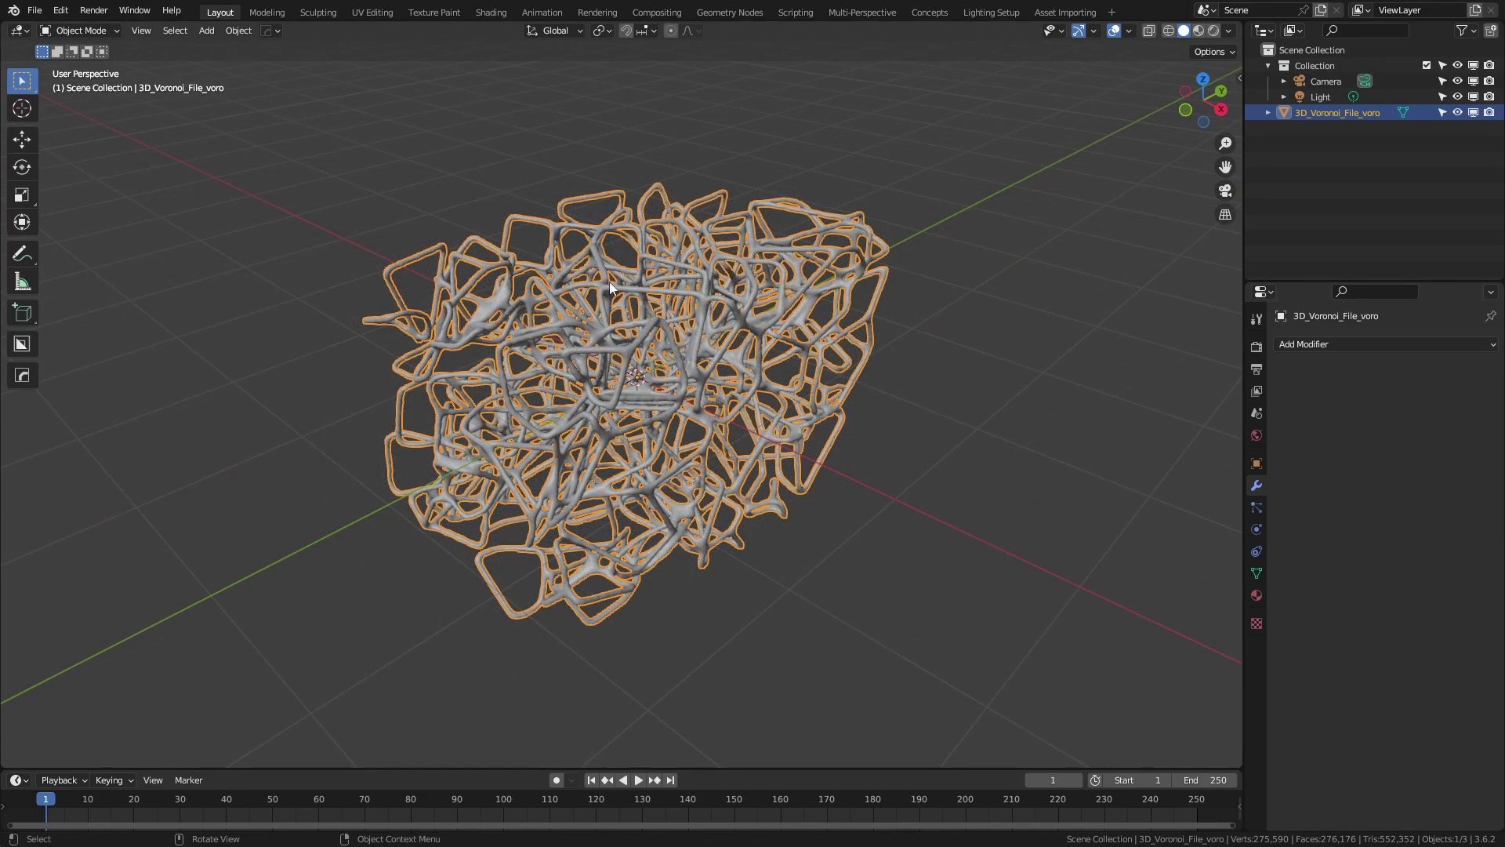
click(312, 17)
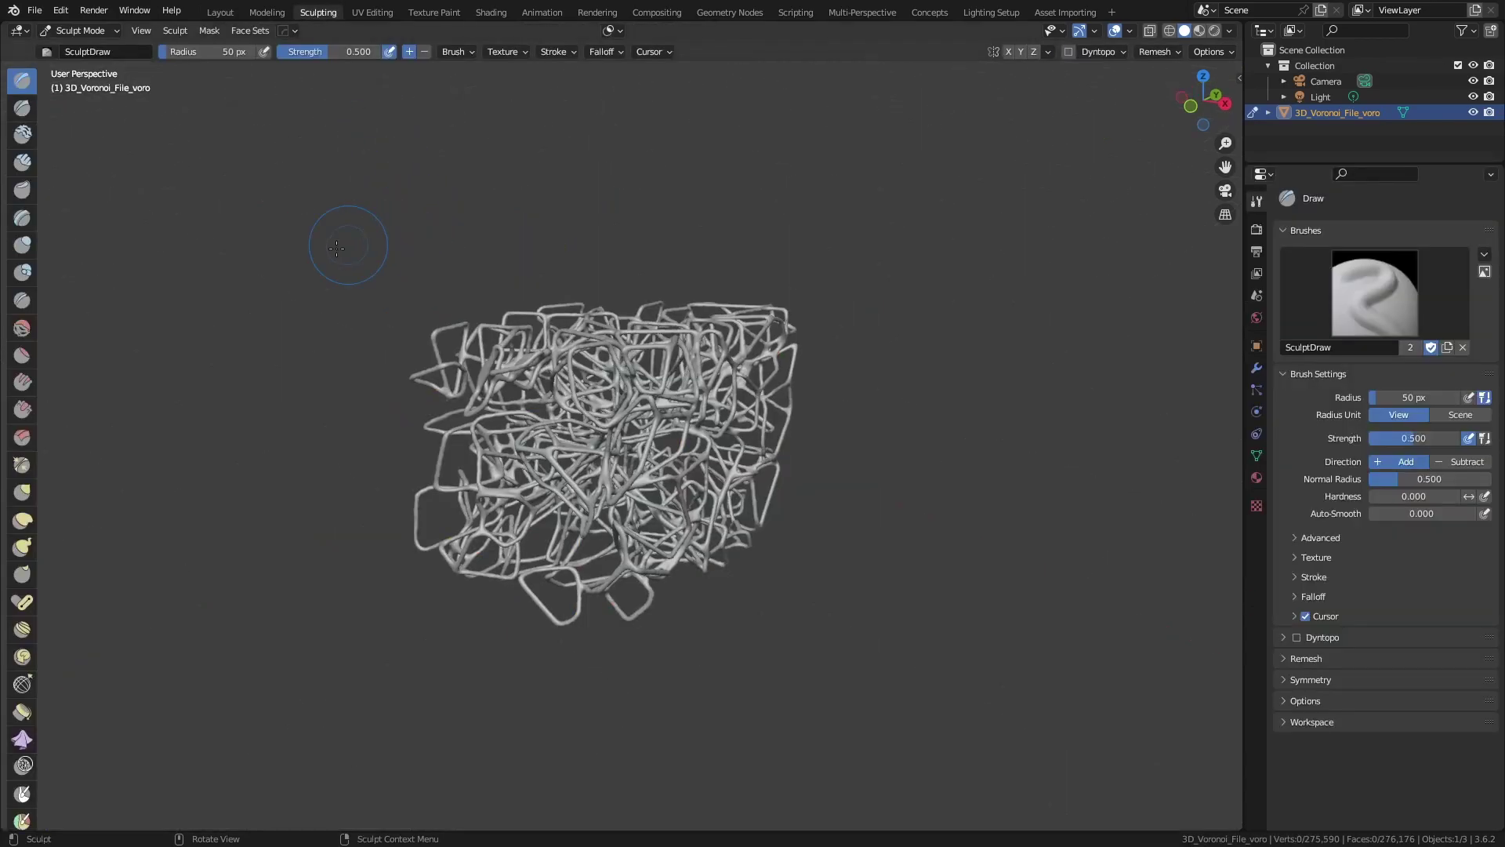
scroll(598, 424, up, 4)
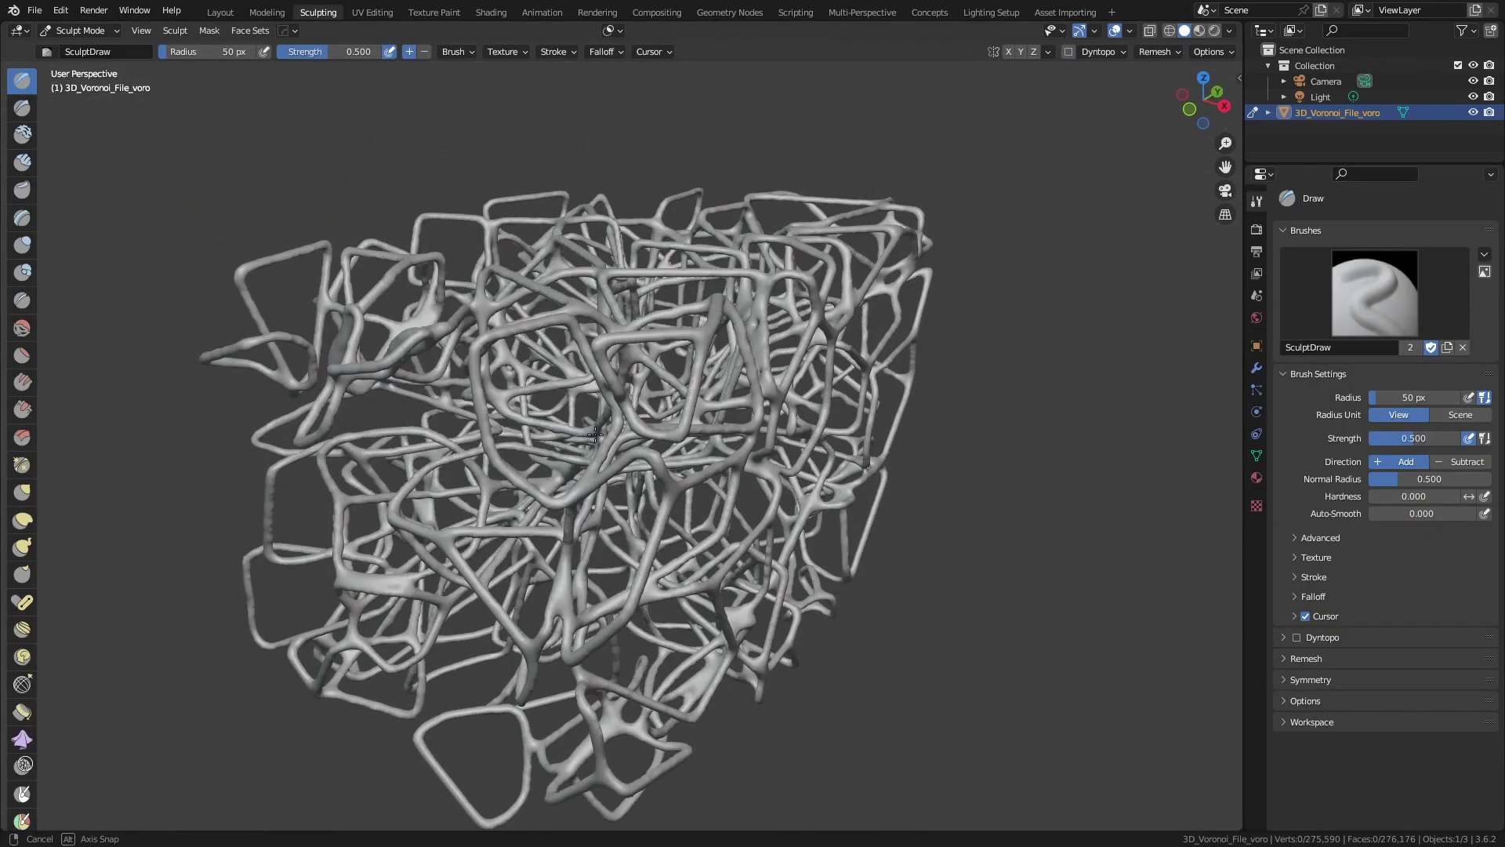
click(22, 331)
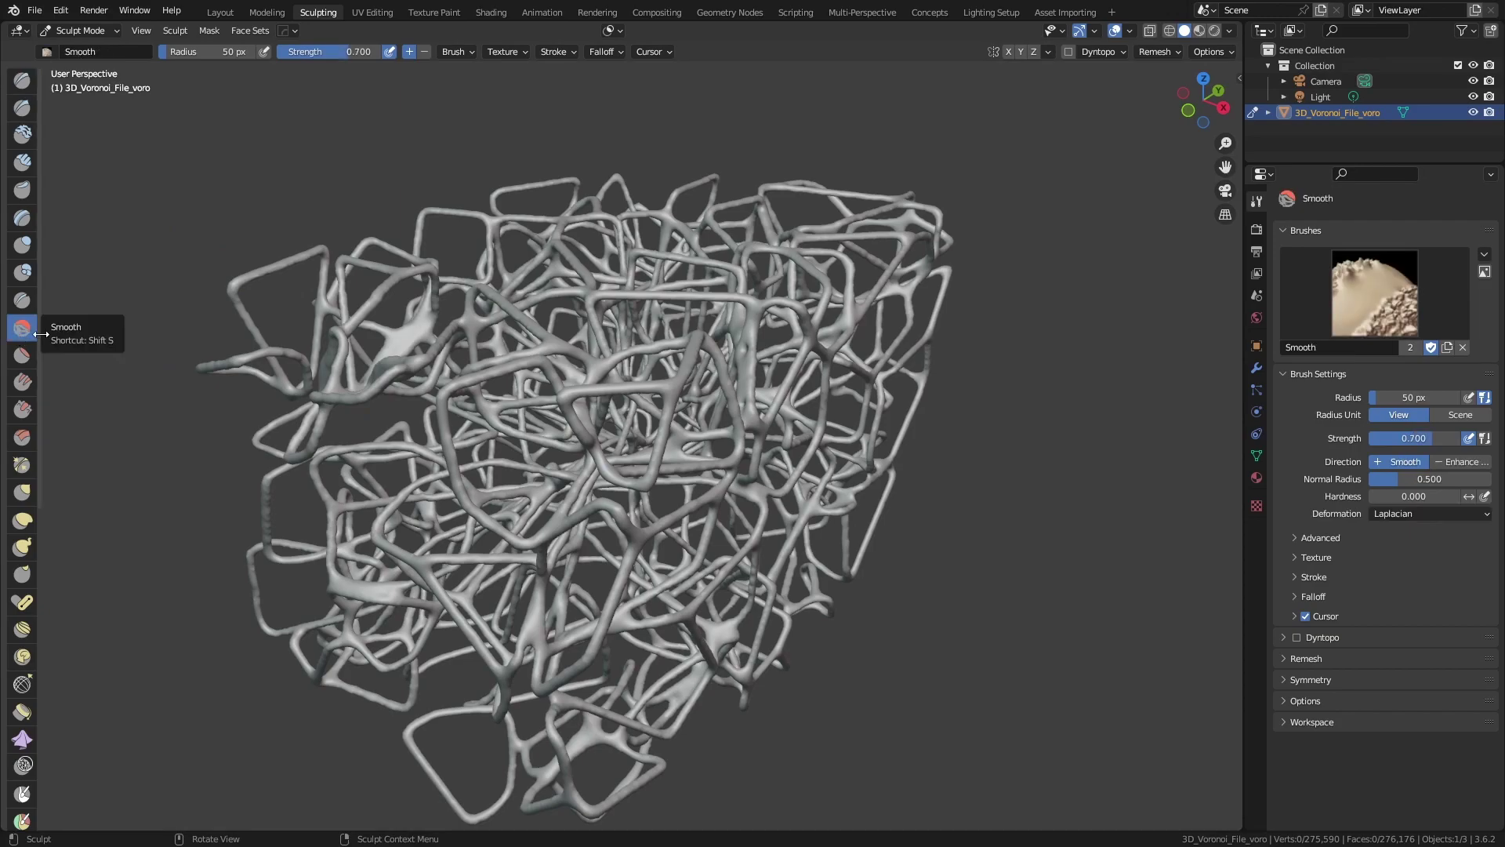
key(f)
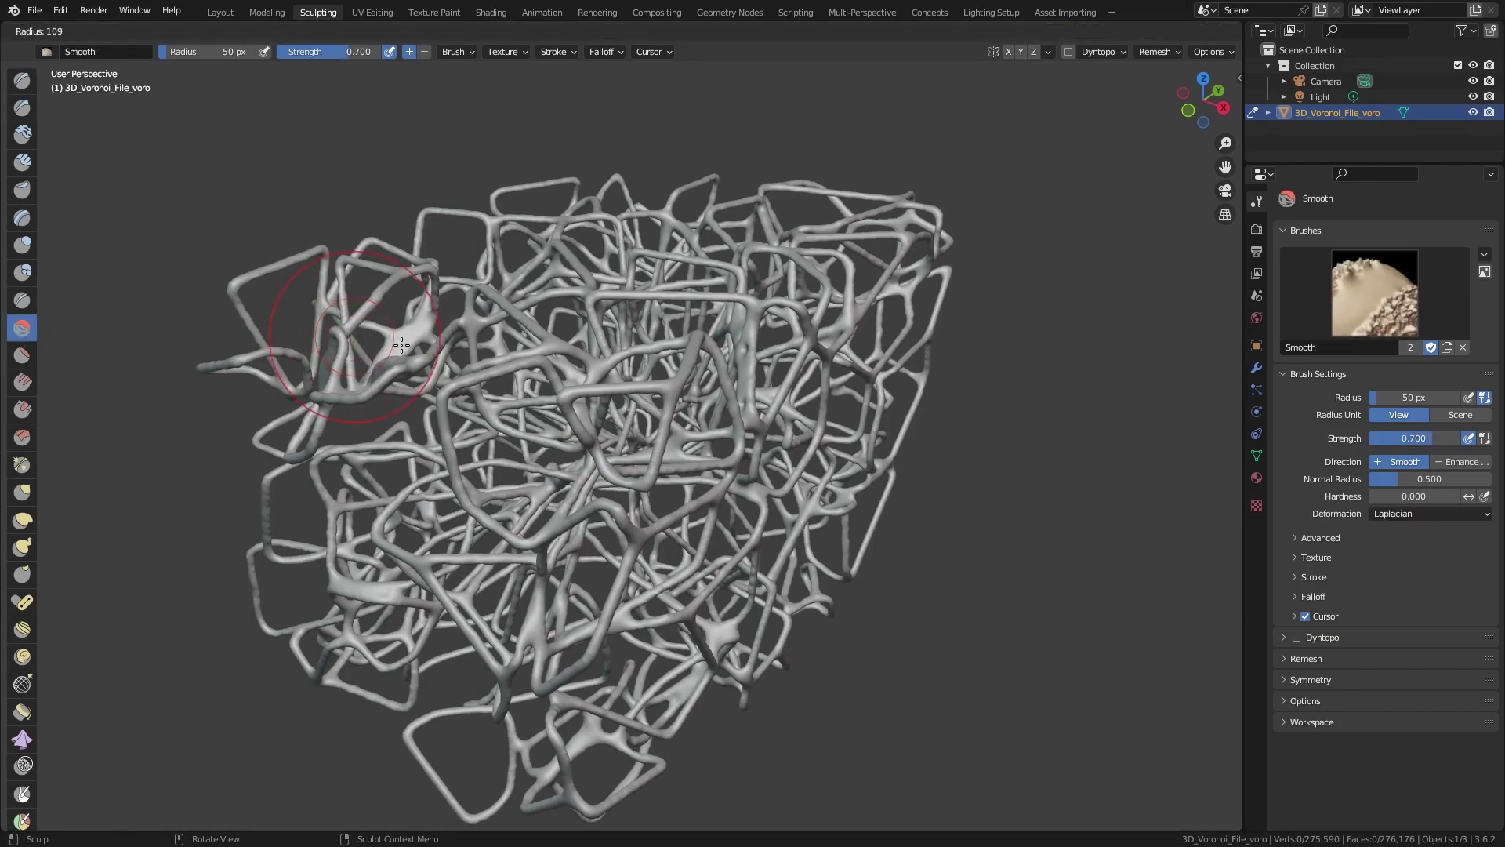
click(319, 348)
mouse_move(319, 348)
mouse_down()
mouse_move(369, 337)
mouse_move(509, 376)
mouse_move(486, 408)
mouse_move(265, 270)
mouse_move(329, 494)
mouse_move(392, 565)
mouse_move(595, 674)
mouse_move(375, 571)
mouse_move(565, 764)
mouse_move(439, 745)
mouse_move(369, 674)
mouse_move(445, 613)
mouse_move(541, 439)
mouse_move(510, 243)
mouse_move(612, 321)
mouse_up()
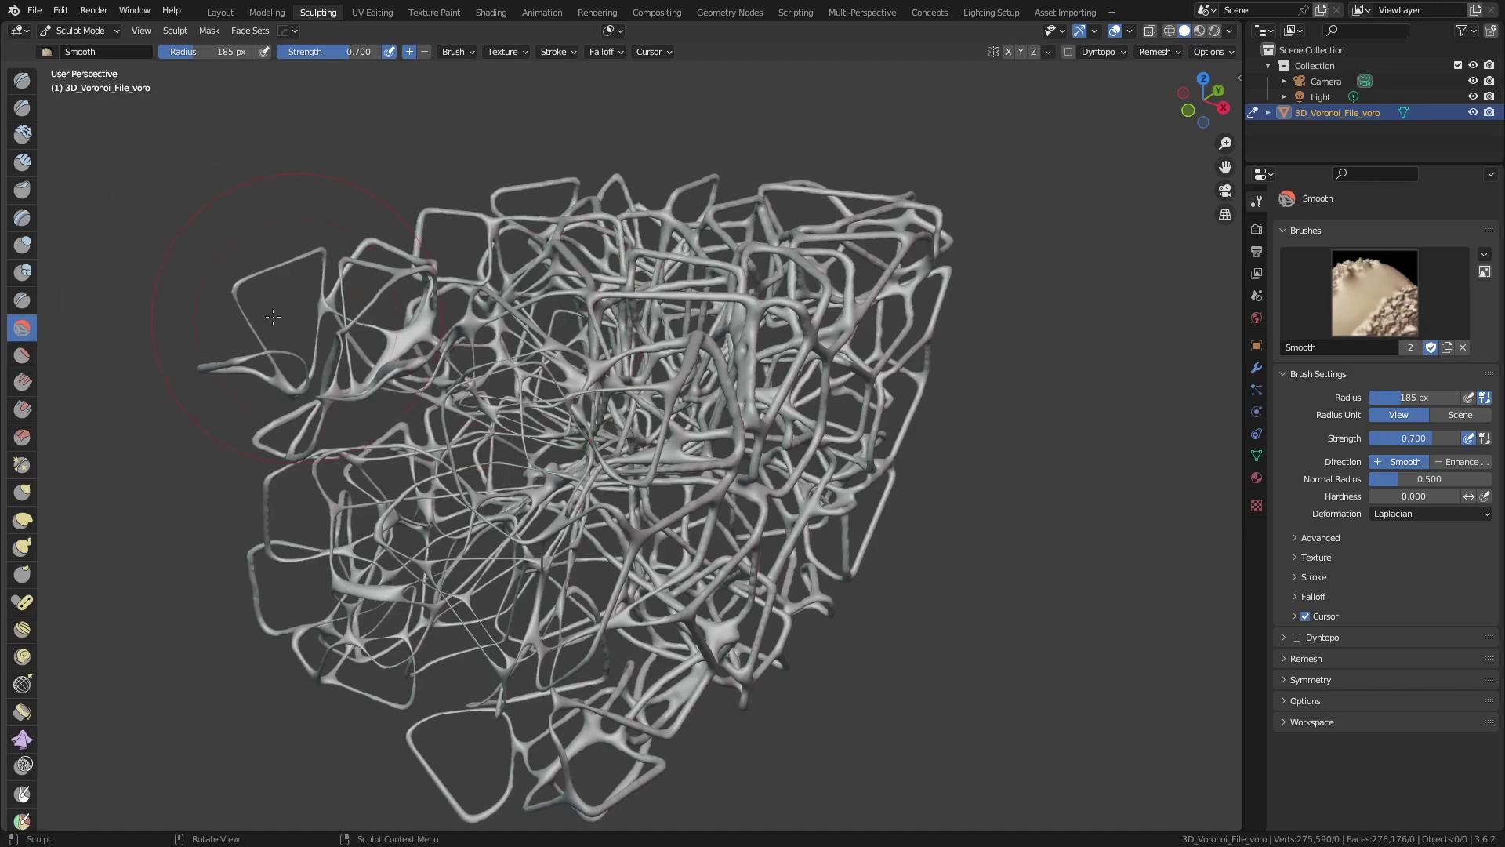
Thicken the strands in the upper middle of the lattice with the Inflate brush
click(22, 246)
middle_drag(478, 253, 591, 335)
mouse_move(591, 335)
mouse_down()
mouse_move(845, 400)
mouse_move(890, 374)
mouse_move(945, 399)
mouse_move(797, 262)
mouse_move(776, 205)
mouse_move(651, 139)
mouse_move(726, 177)
mouse_move(889, 183)
mouse_move(729, 308)
mouse_move(747, 503)
mouse_move(858, 557)
mouse_move(818, 658)
mouse_move(702, 630)
mouse_move(575, 688)
mouse_move(518, 591)
mouse_move(473, 411)
mouse_move(473, 496)
mouse_move(520, 318)
mouse_move(436, 257)
mouse_move(439, 204)
mouse_up()
Return to the Layout workspace, deselect the lattice and inspect its thinned and thickened strands up close
click(226, 12)
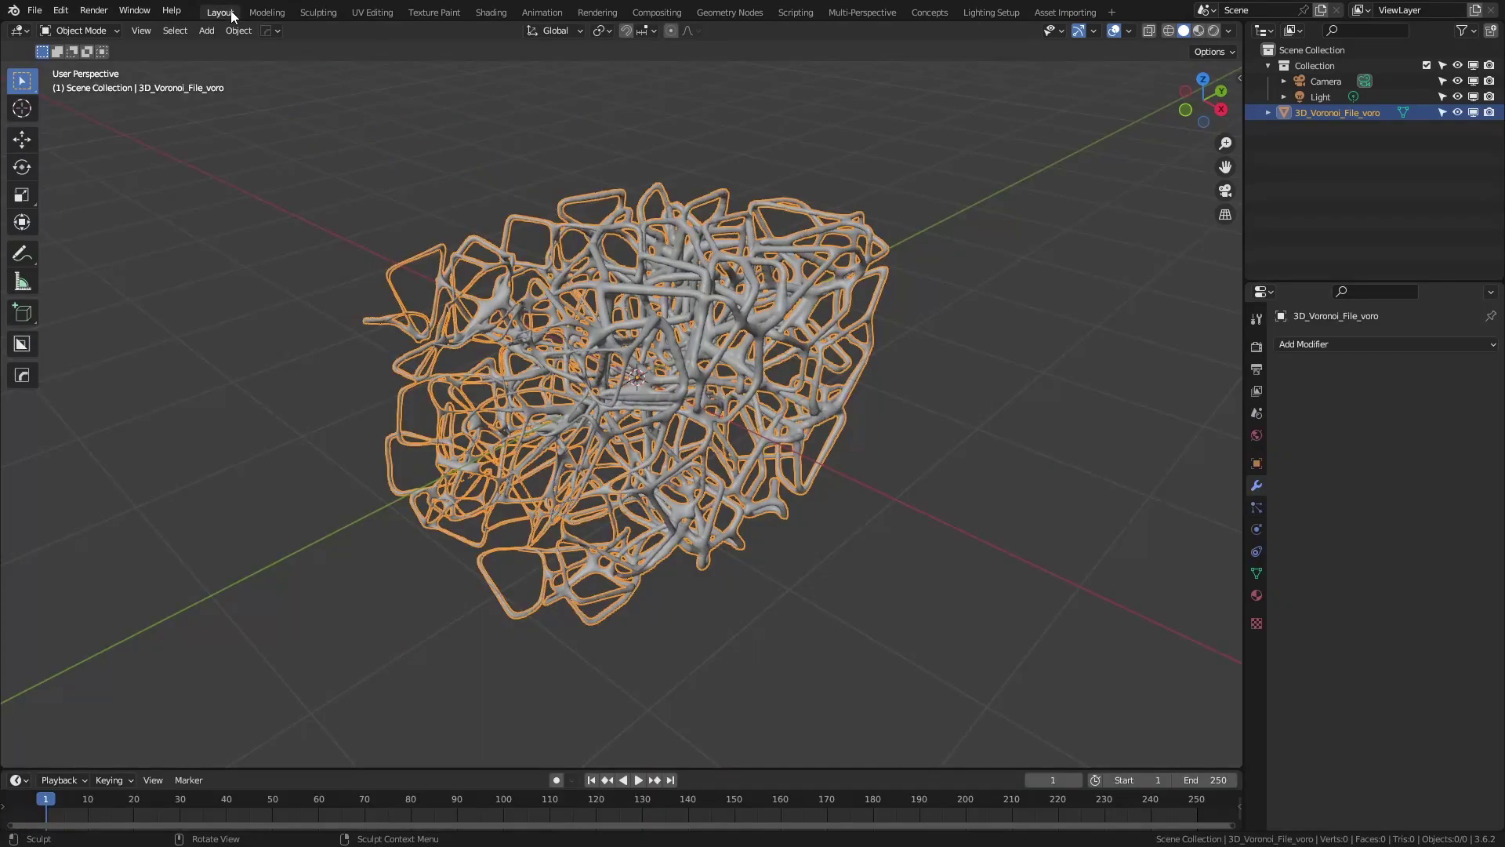
click(871, 519)
scroll(807, 353, up, 6)
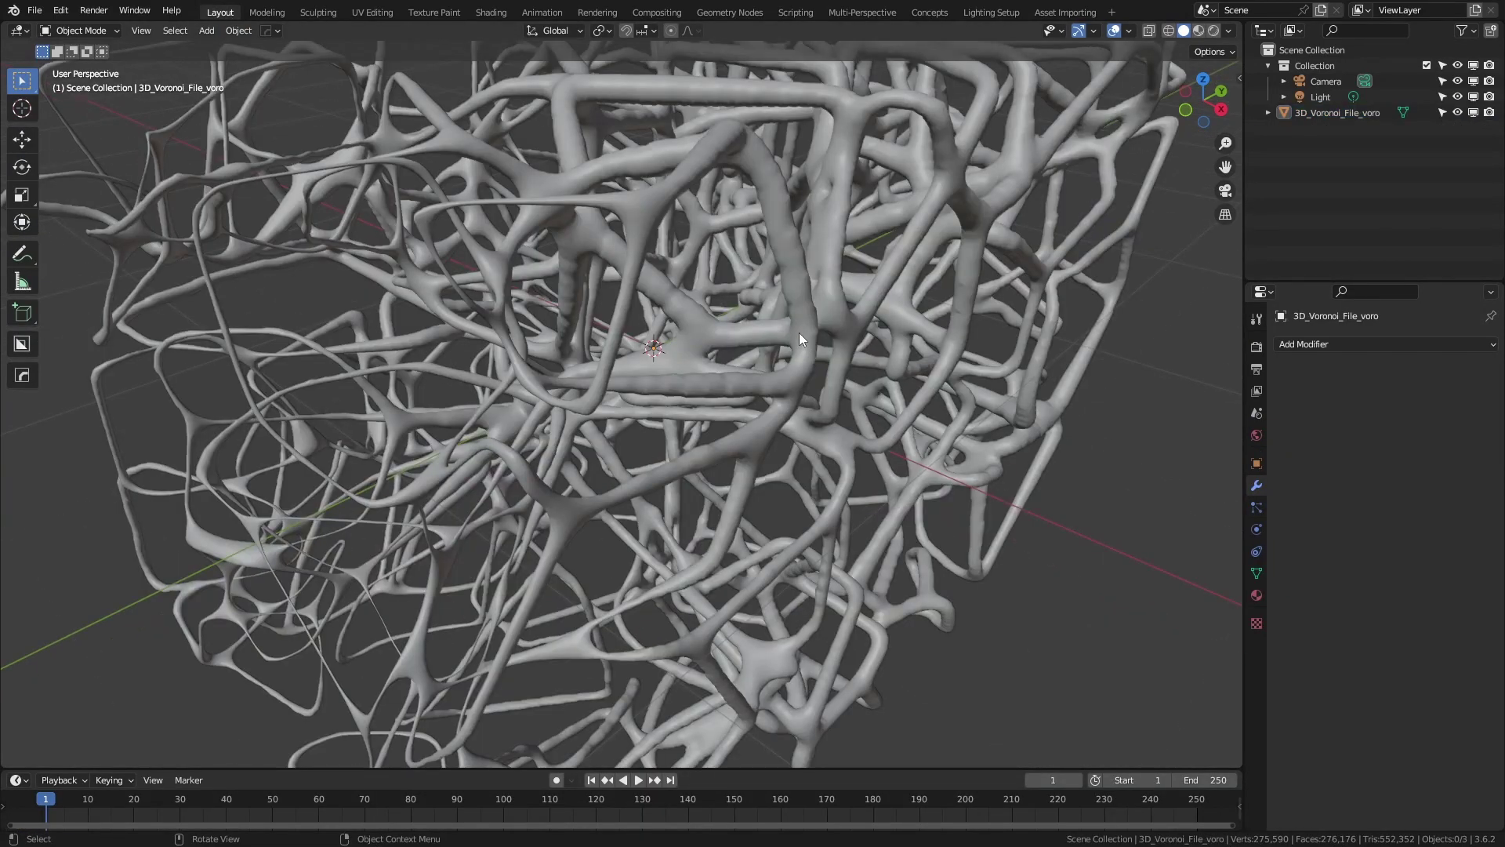
scroll(799, 337, down, 3)
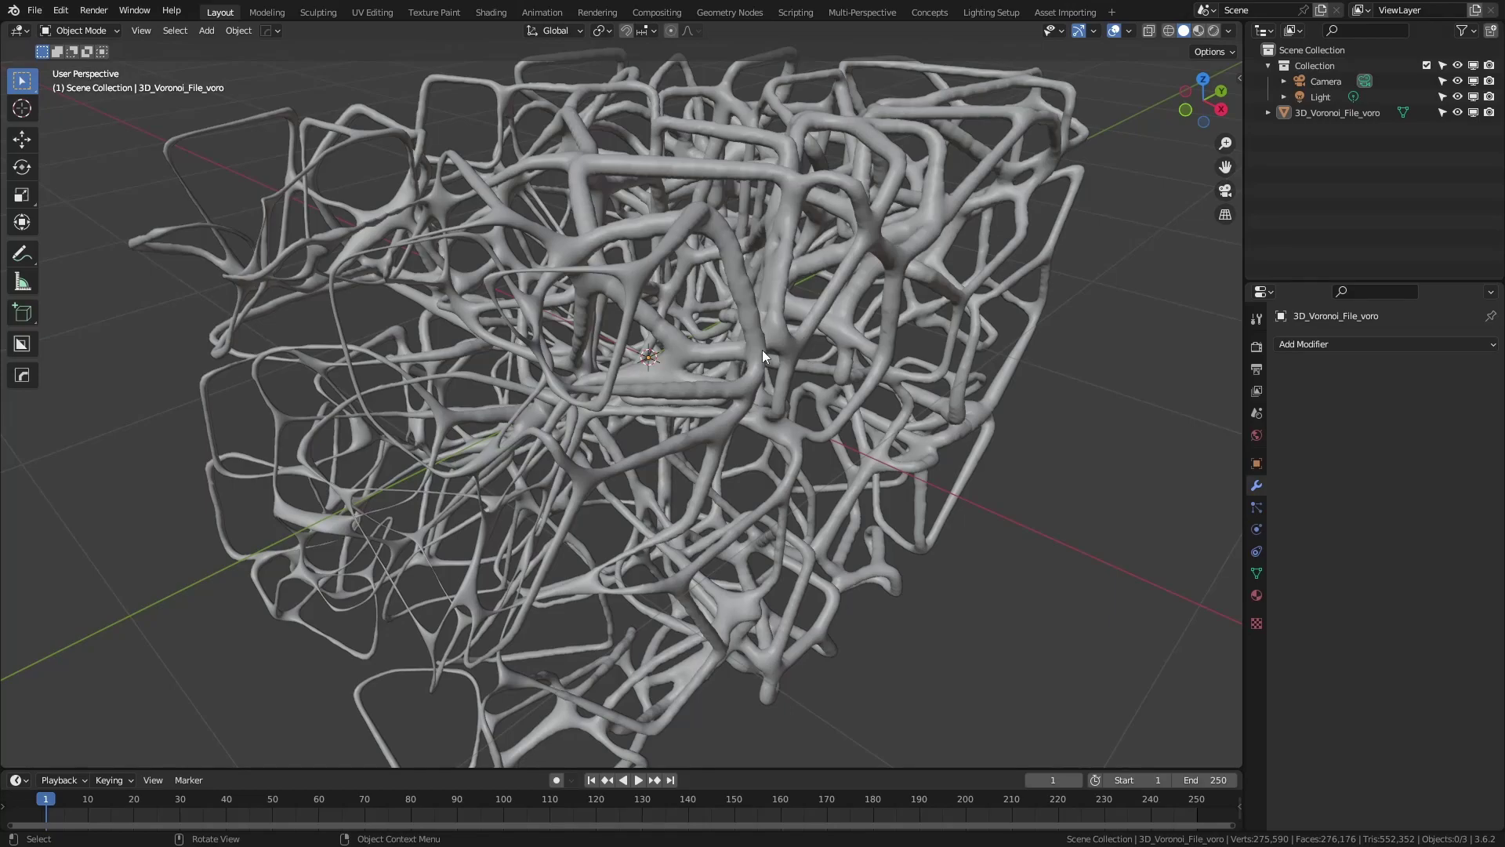
scroll(762, 348, down, 2)
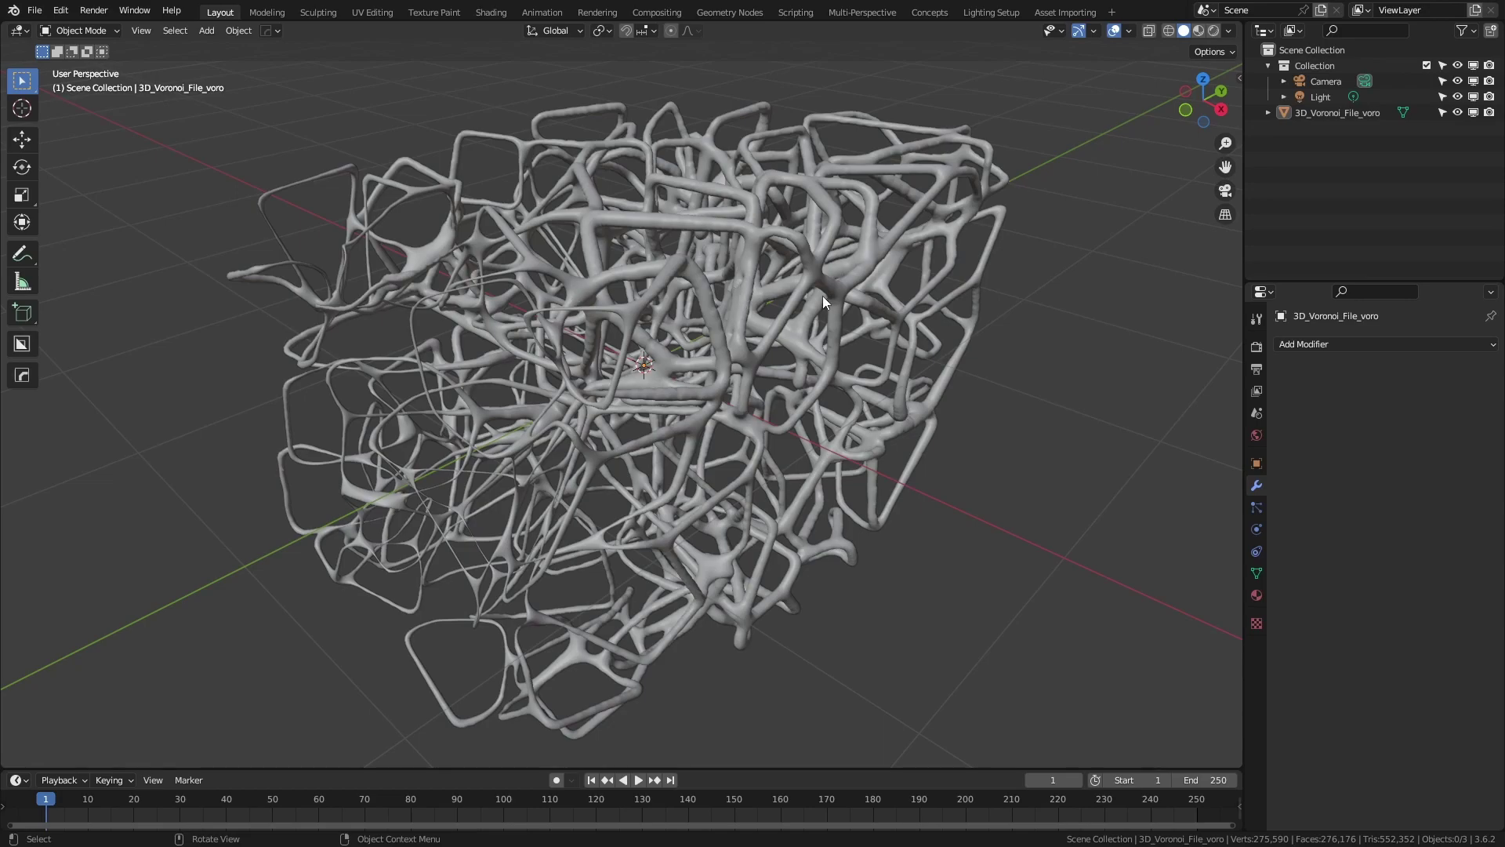
Switch the viewport to rendered shading and inspect the sculpted lattice's thin and thick strands from several angles
key(z)
click(826, 270)
middle_drag(825, 270, 656, 463)
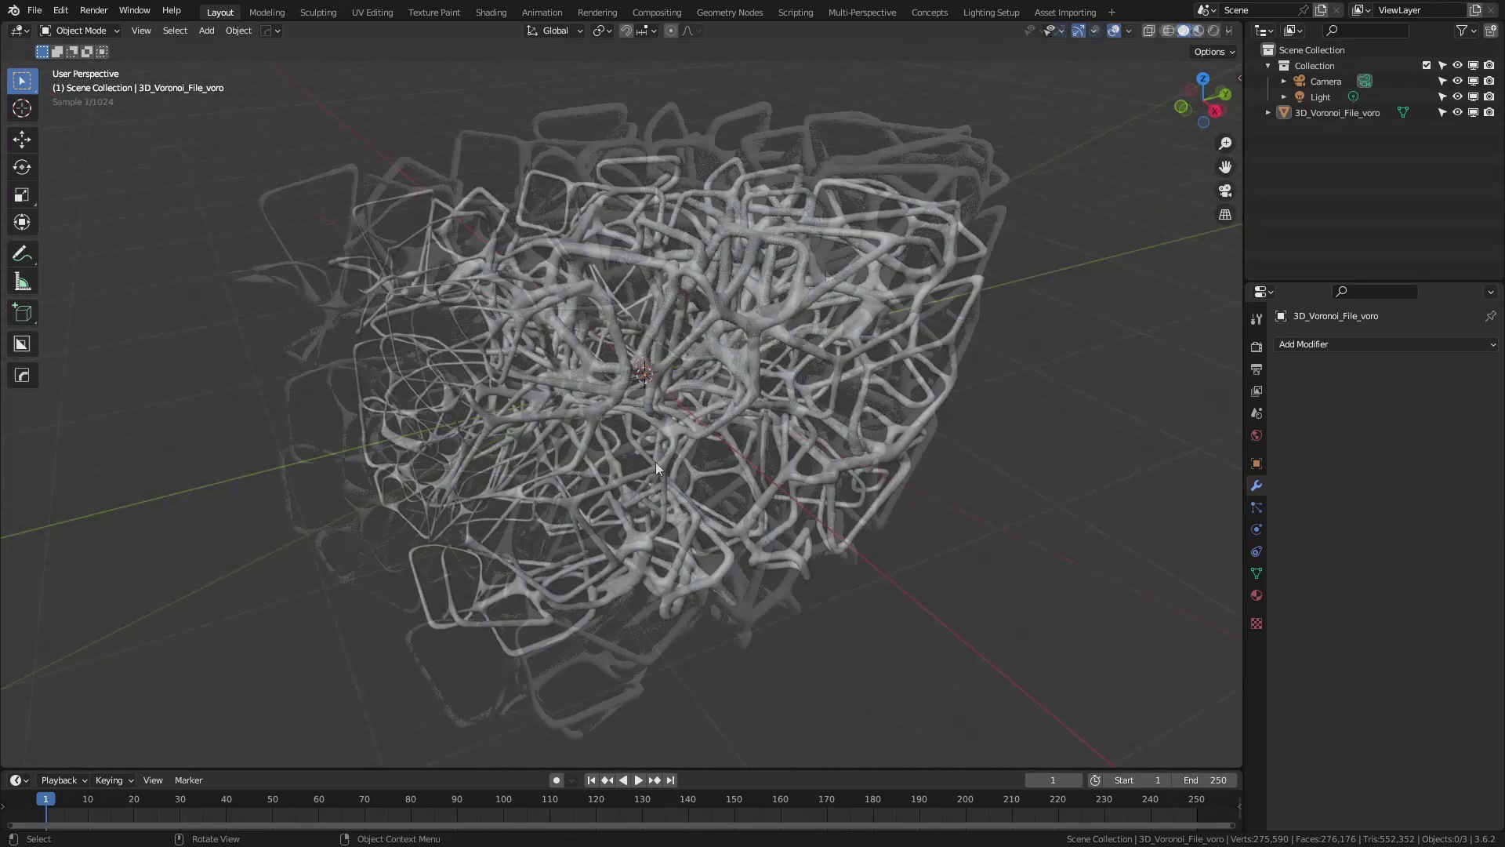
key(z)
click(660, 364)
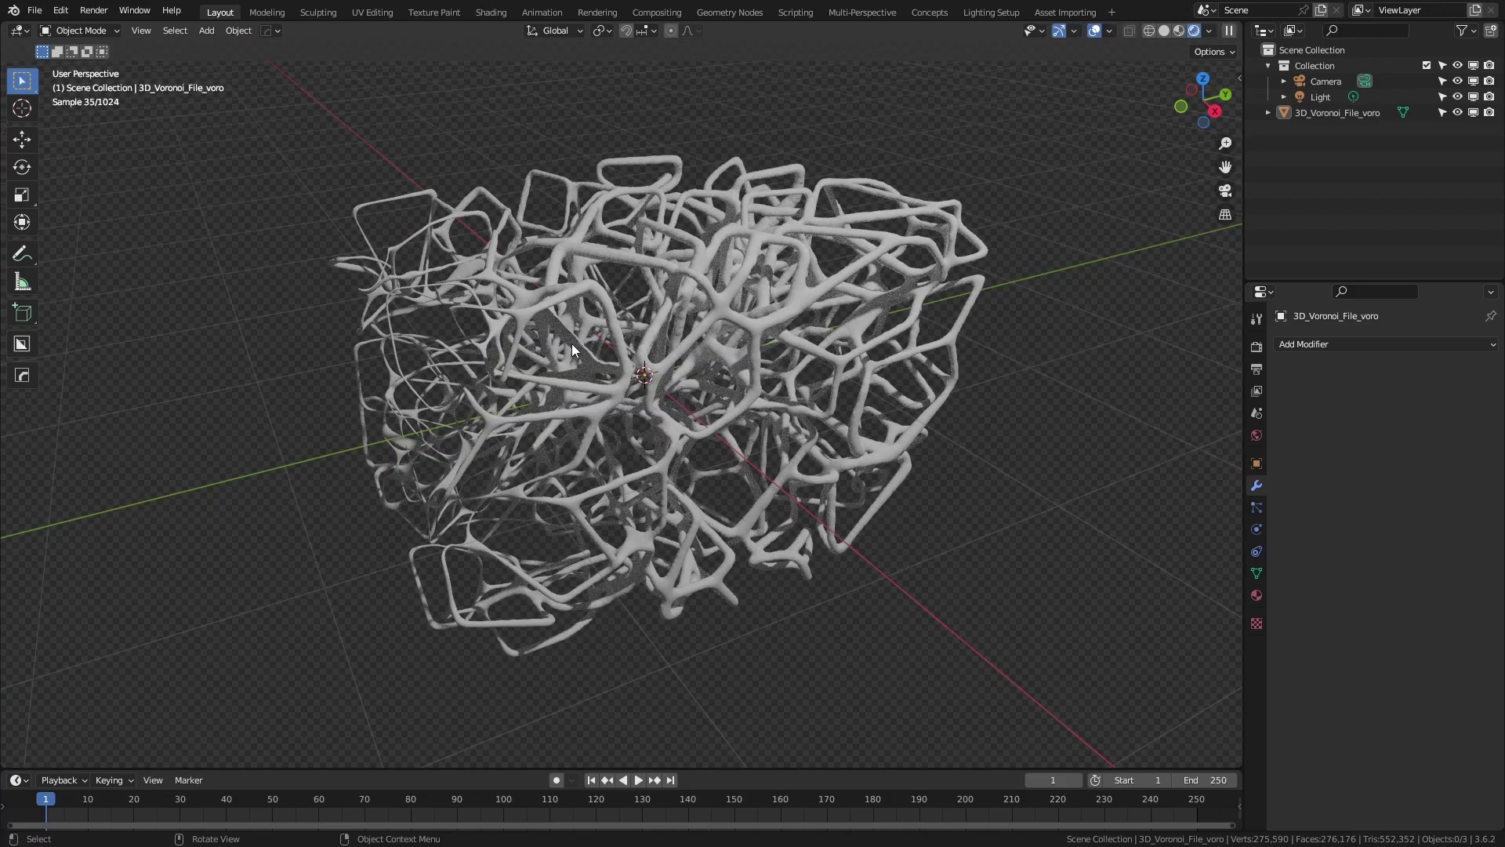
mouse_move(571, 343)
middle_down()
mouse_move(608, 349)
mouse_move(622, 300)
middle_up()
scroll(610, 314, up, 3)
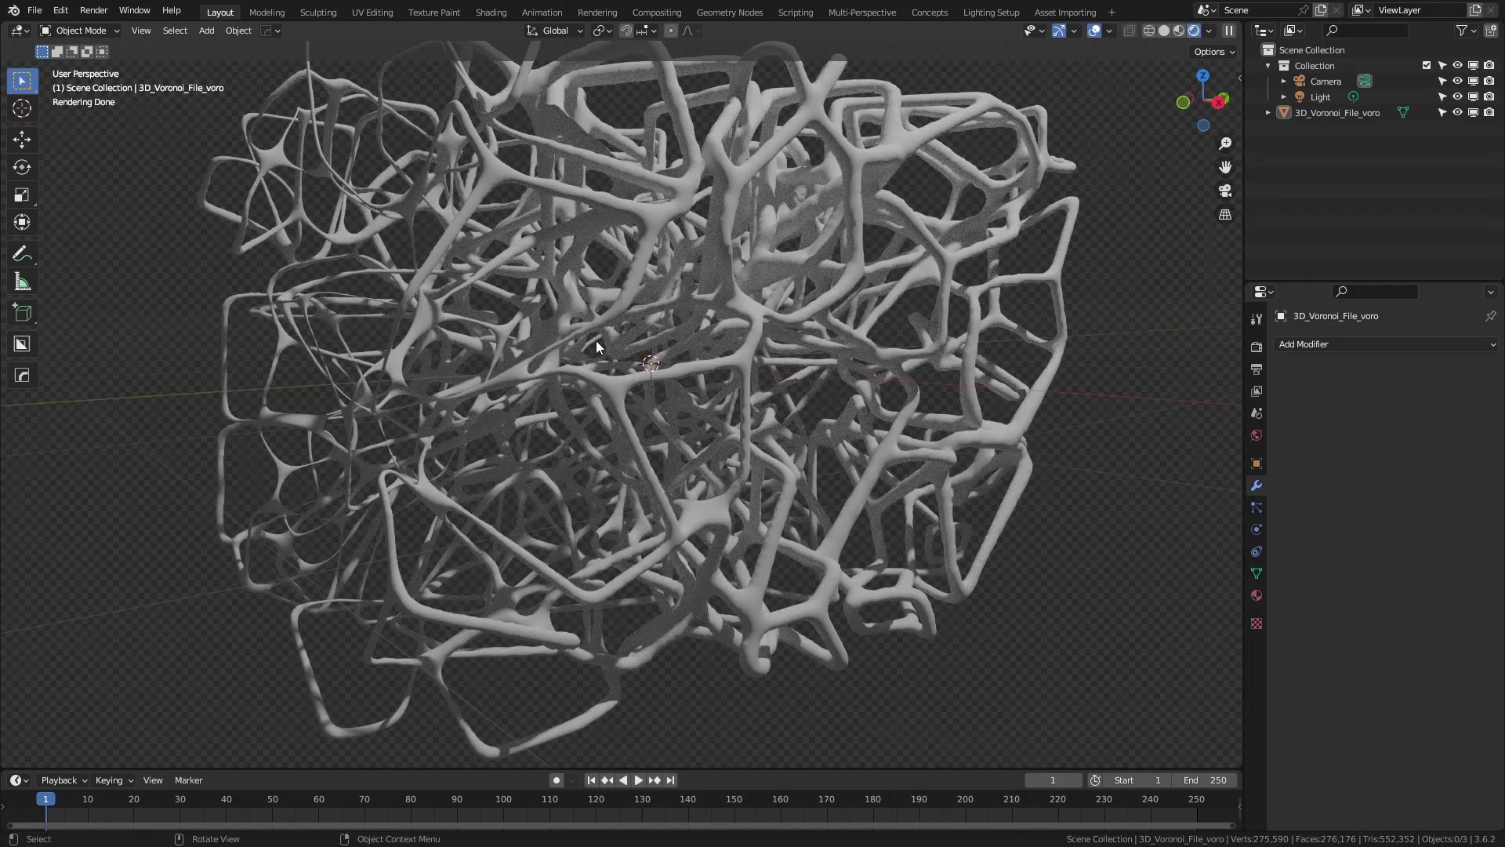
middle_drag(746, 396, 802, 337)
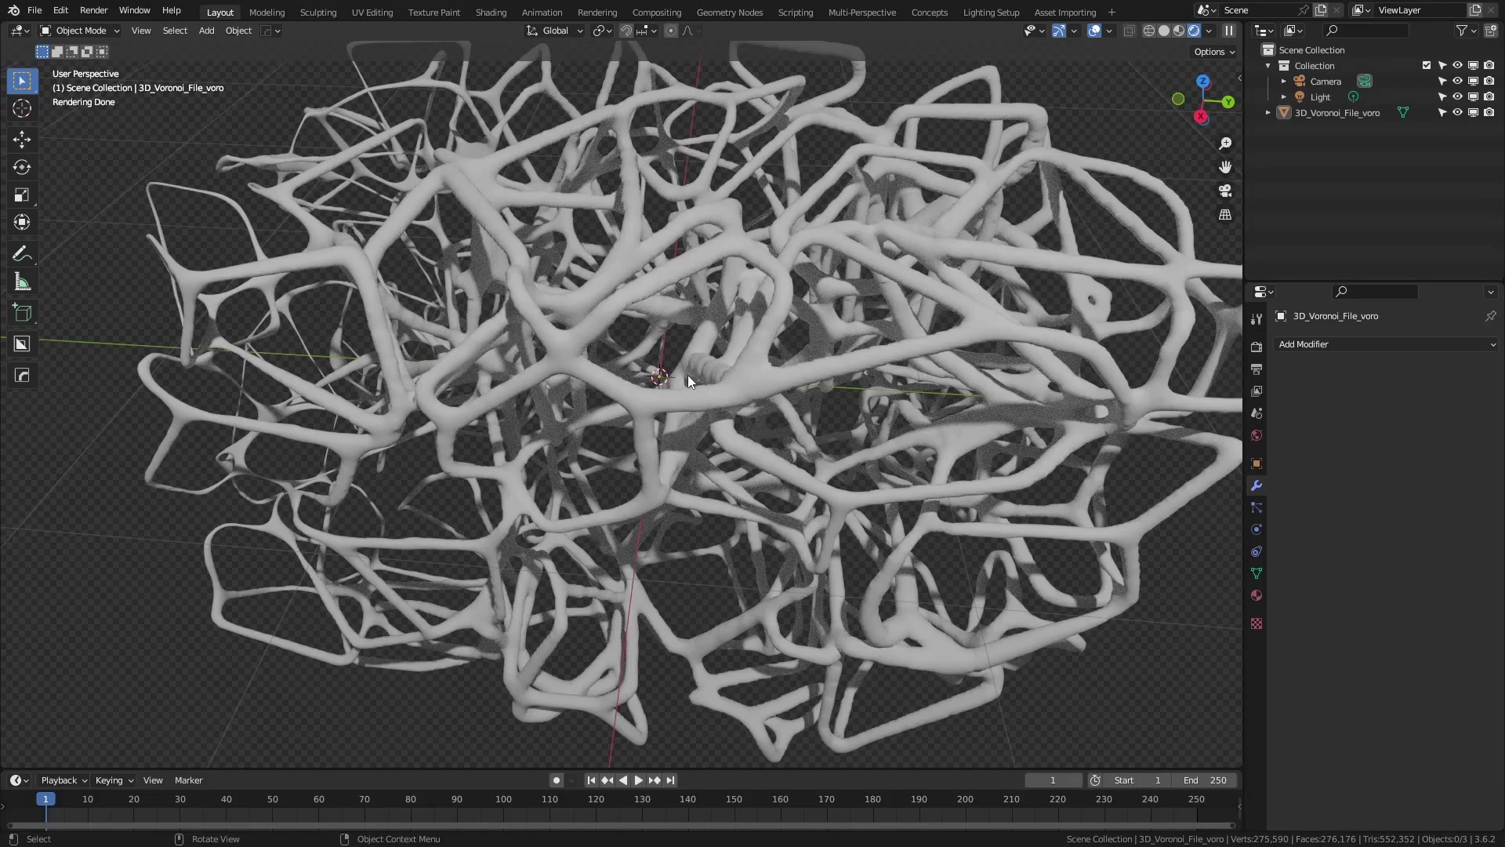
scroll(688, 375, down, 2)
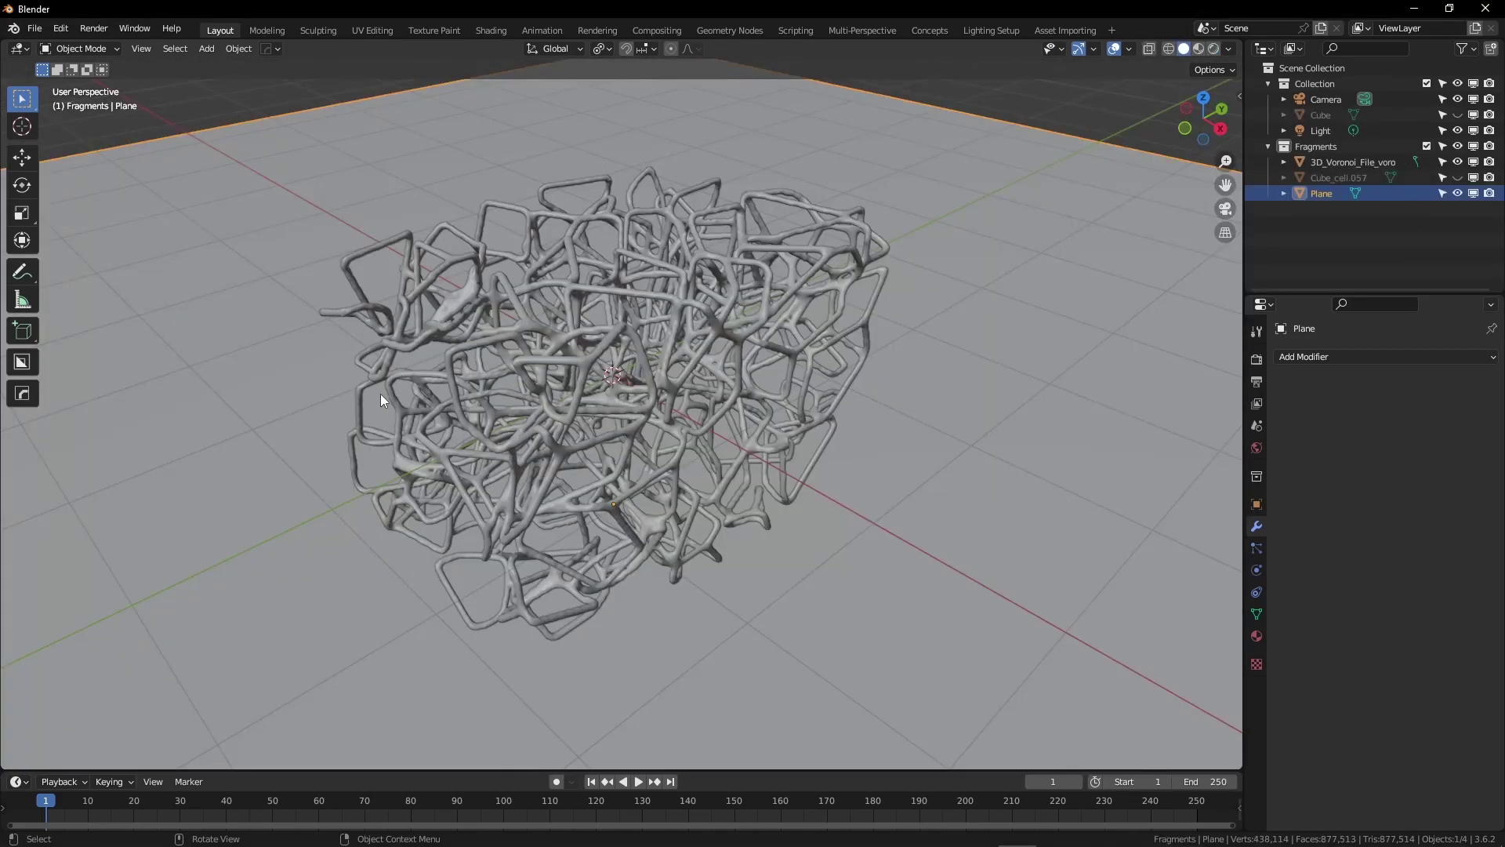
Preview the lattice on its ground plane in rendered shading, with the plane selected instead of the lattice
click(591, 389)
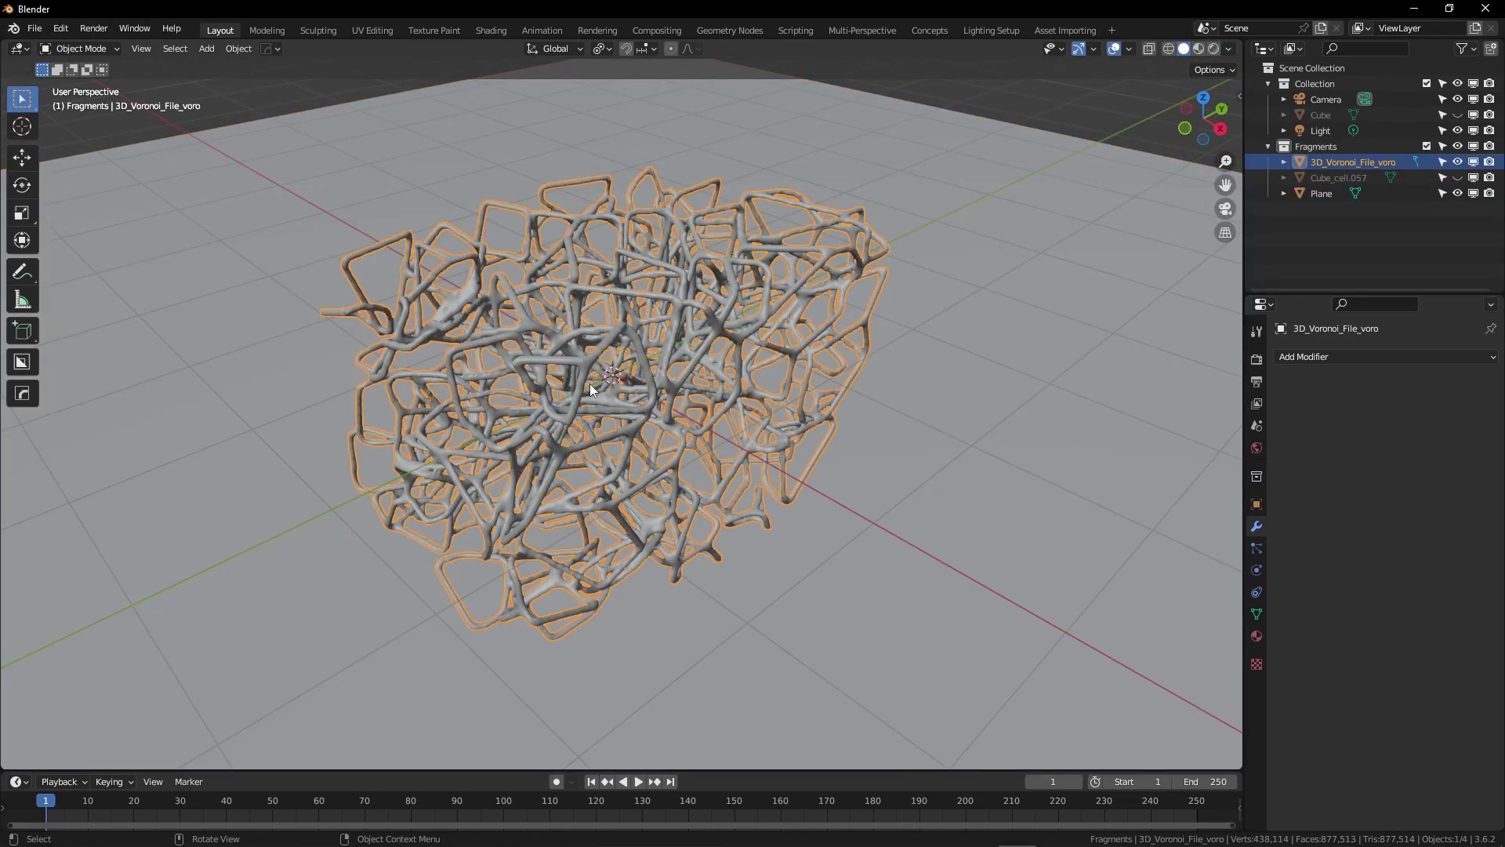
key(z)
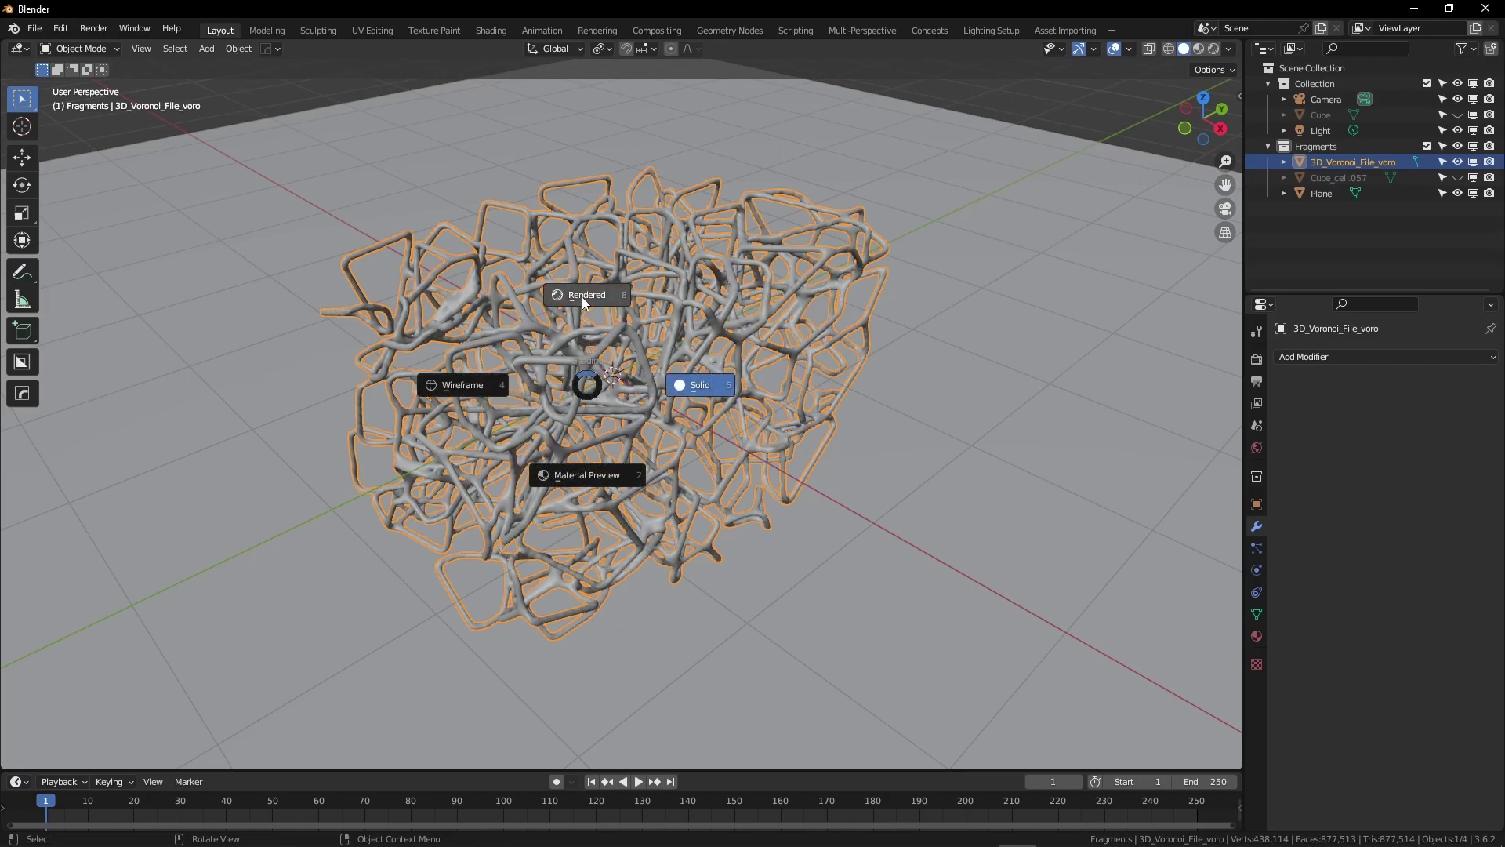
click(584, 302)
click(868, 179)
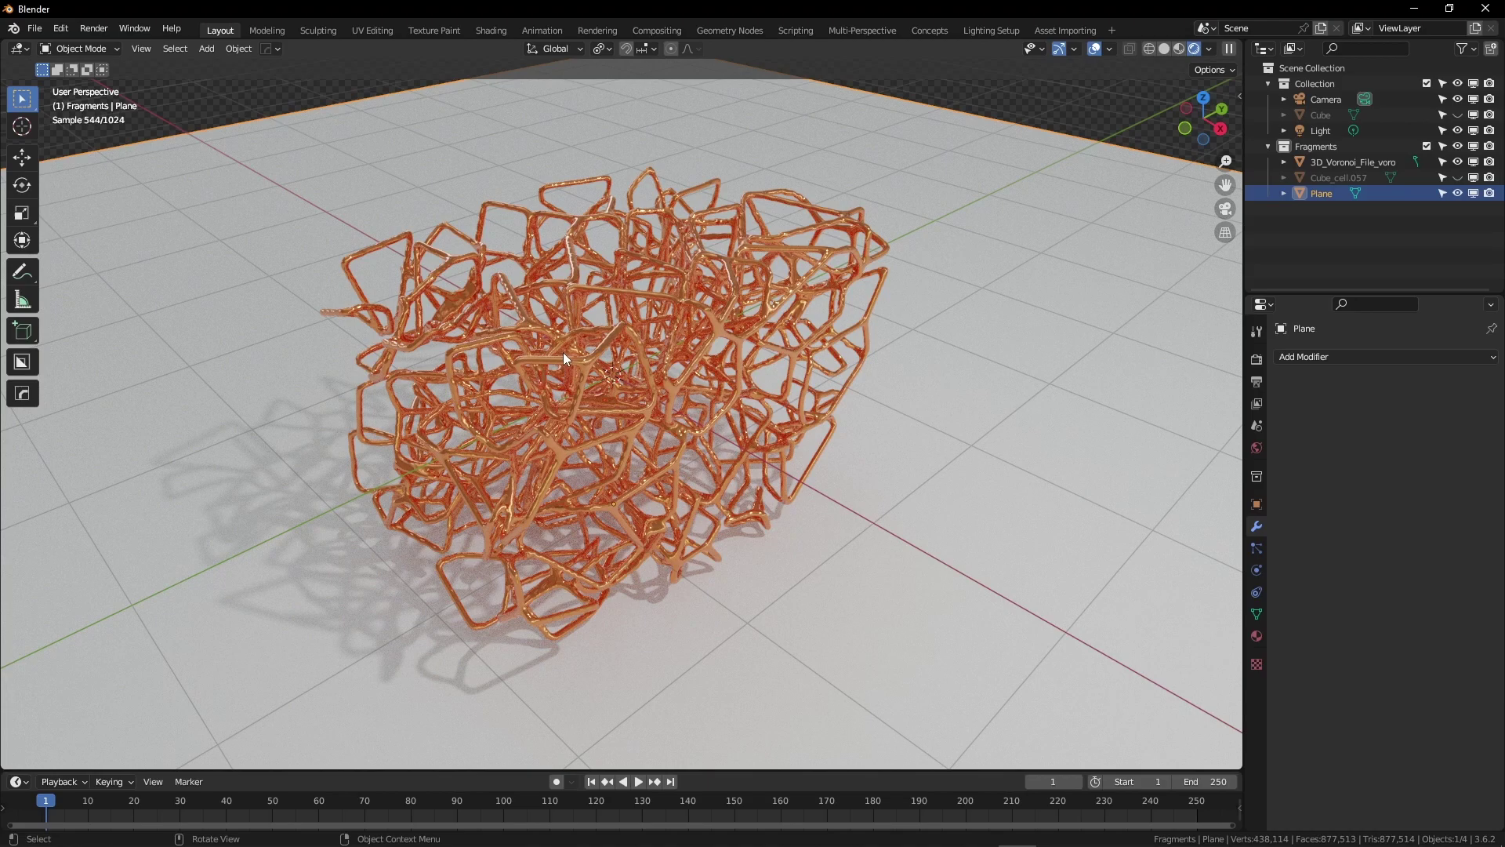
Thicken all strands of the lattice in Edit Mode with Shrink/Fatten by about 0.014 m, working in solid shading
click(539, 354)
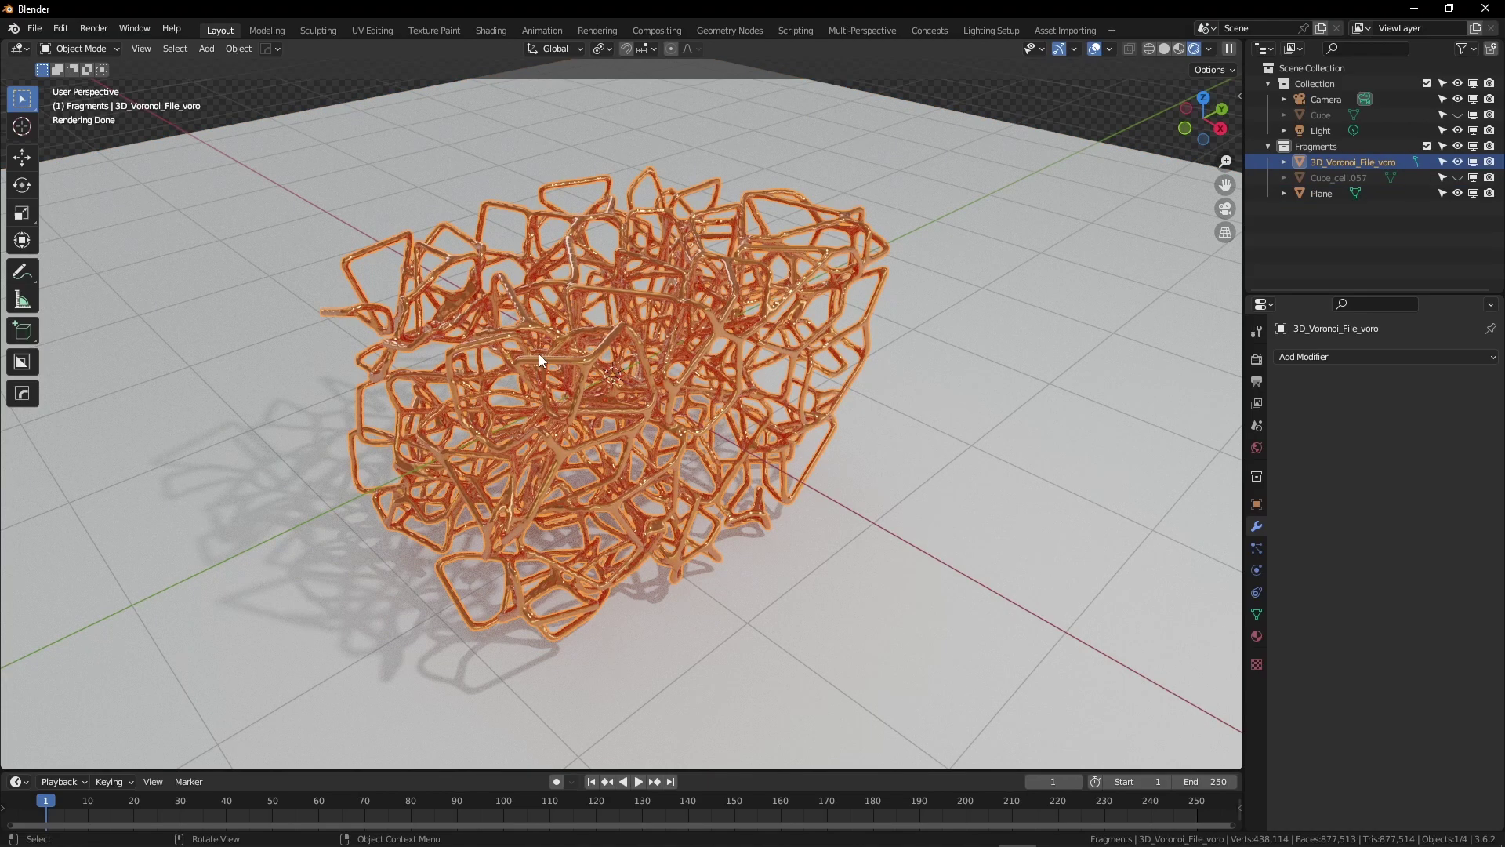
key(Tab)
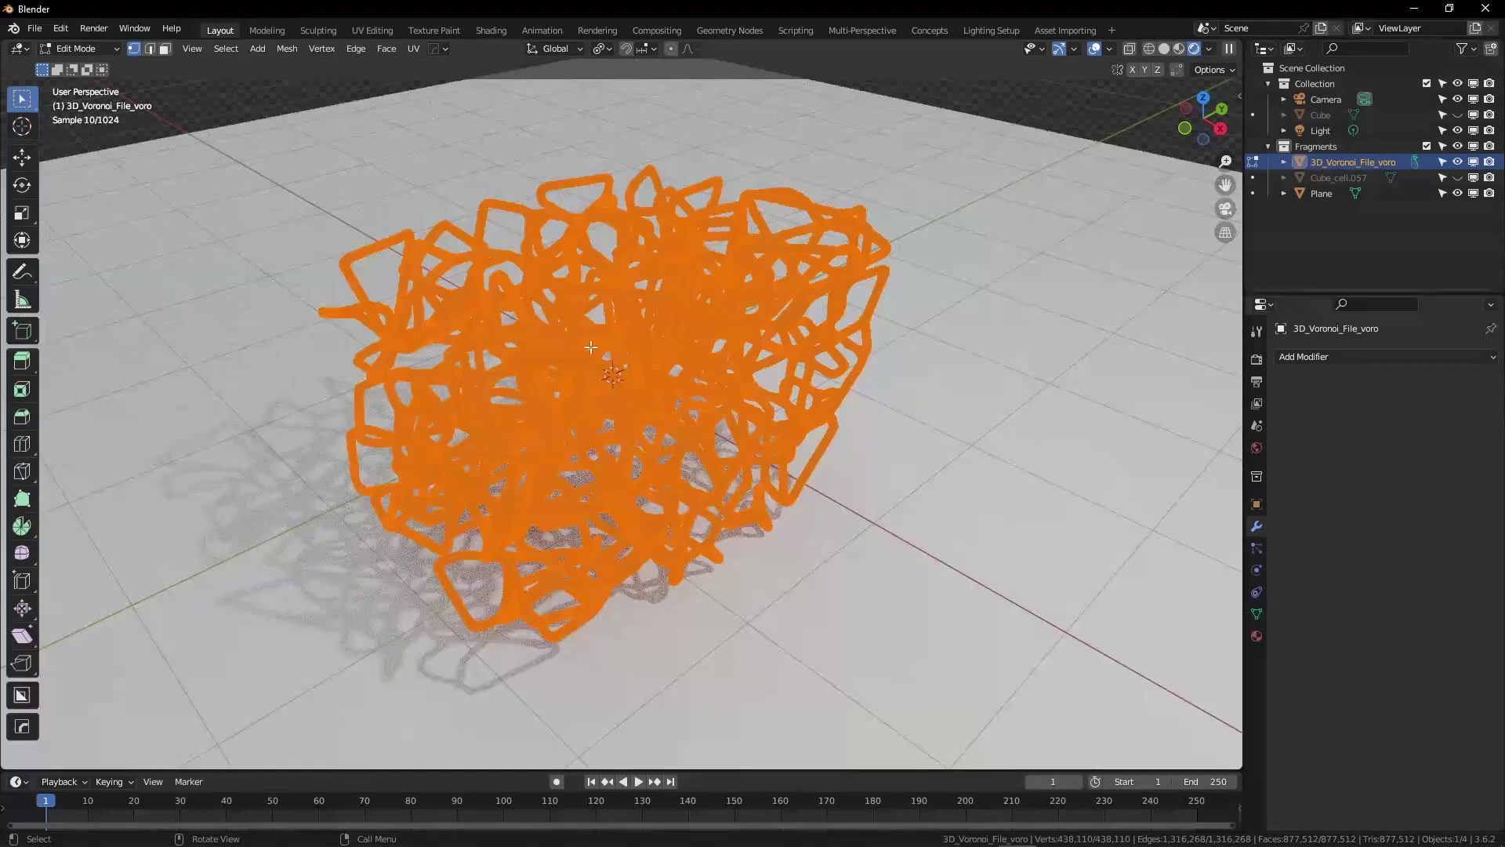
key(z)
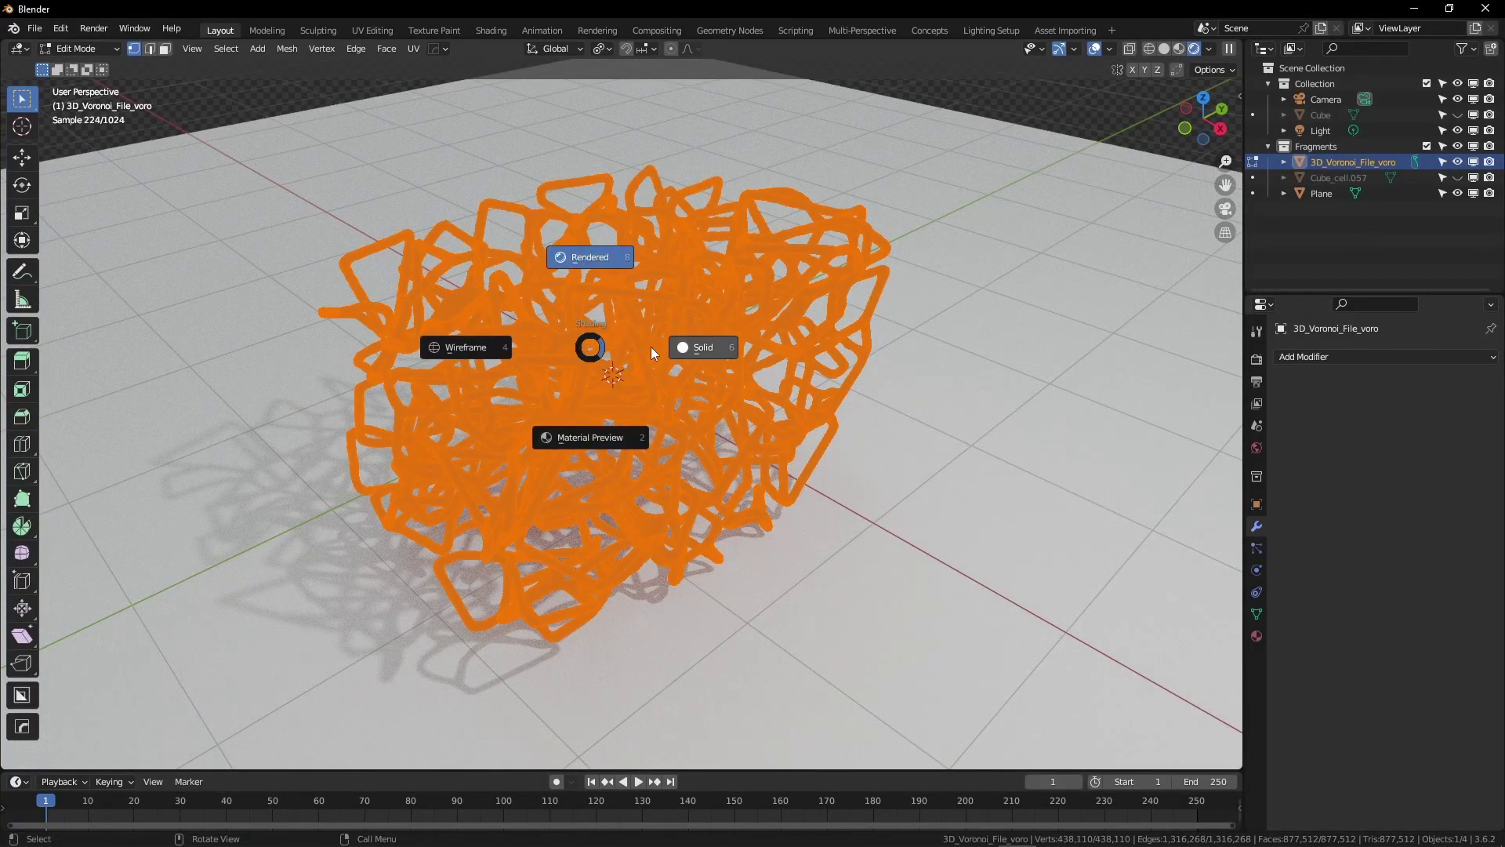
click(673, 353)
scroll(600, 341, up, 5)
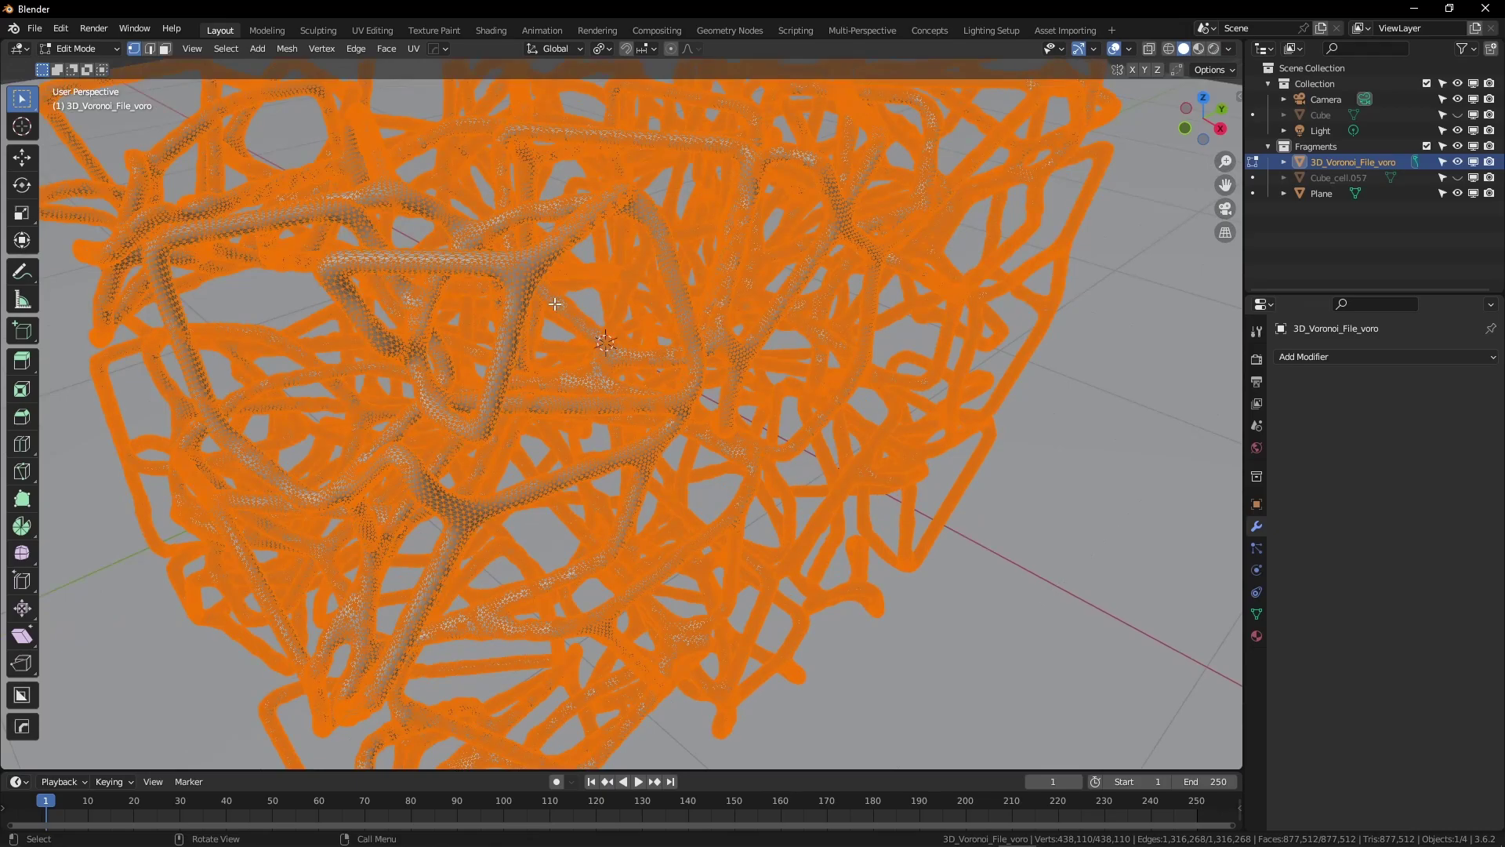
key(alt+s)
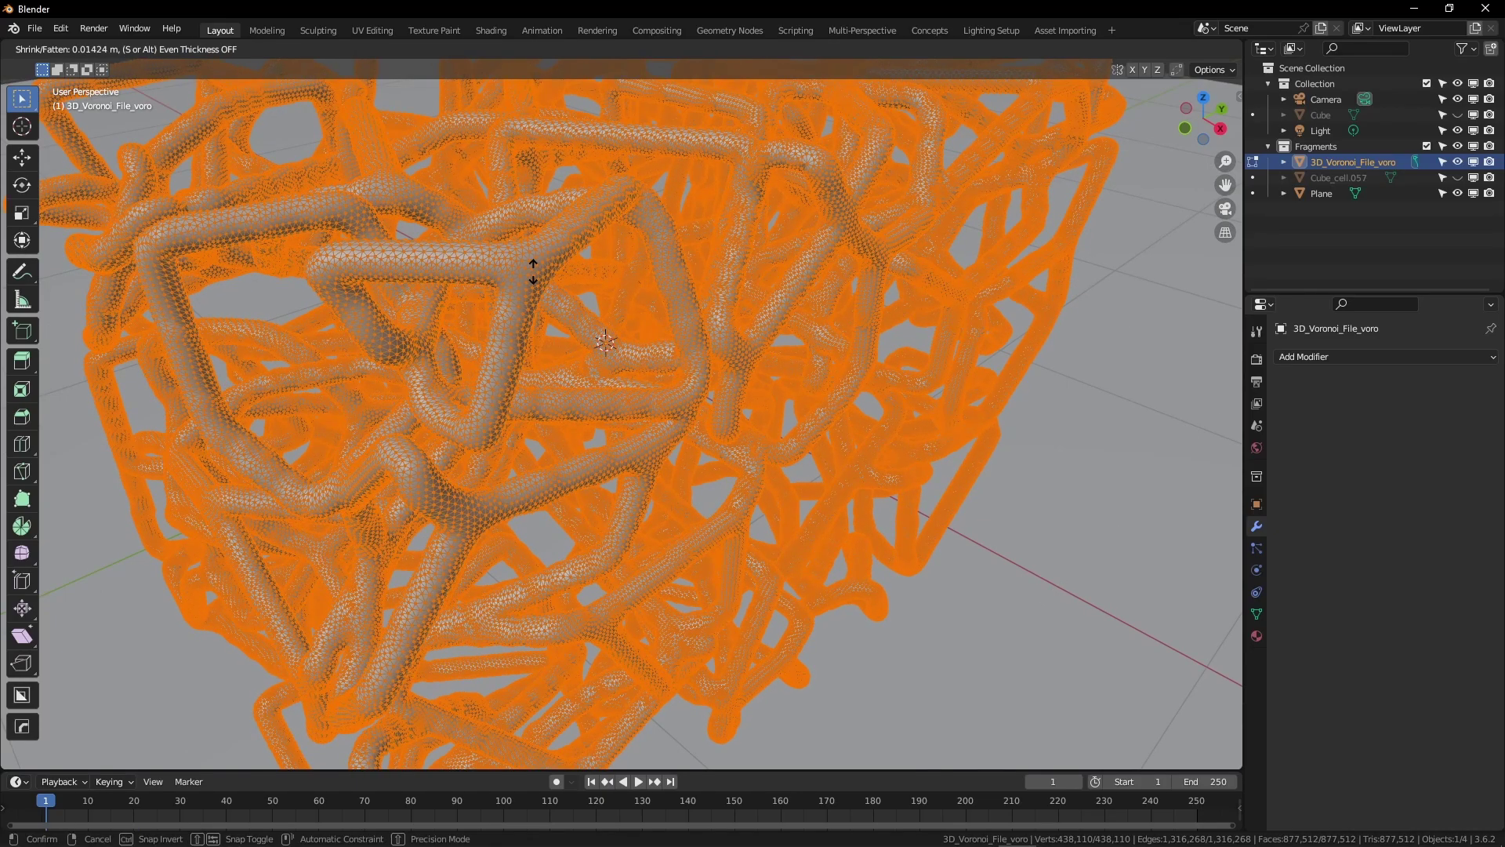
click(533, 261)
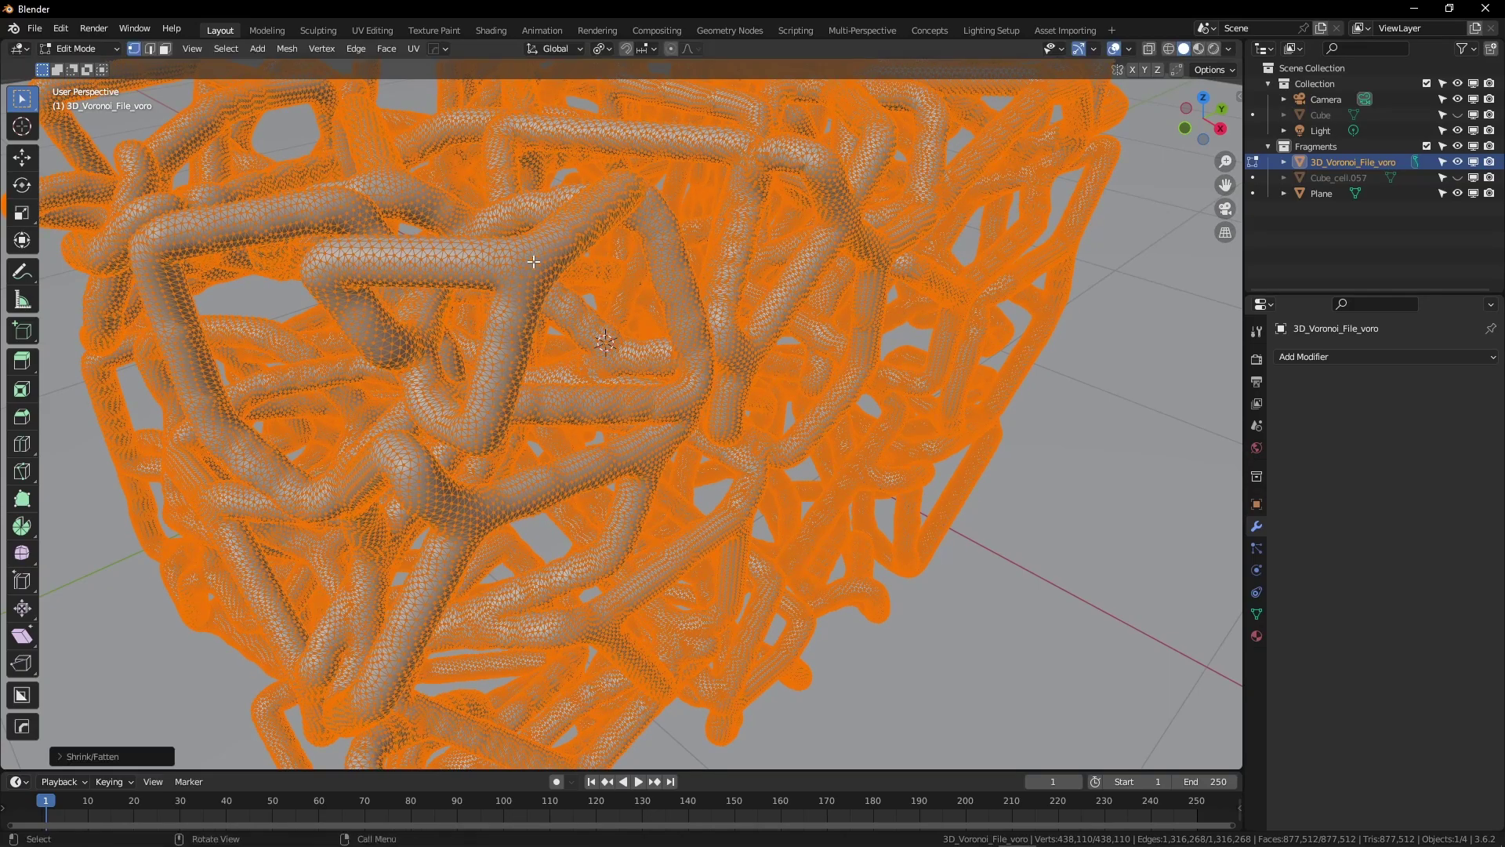
Return to Object Mode and show the whole fattened lattice in rendered shading
key(Tab)
scroll(579, 280, down, 8)
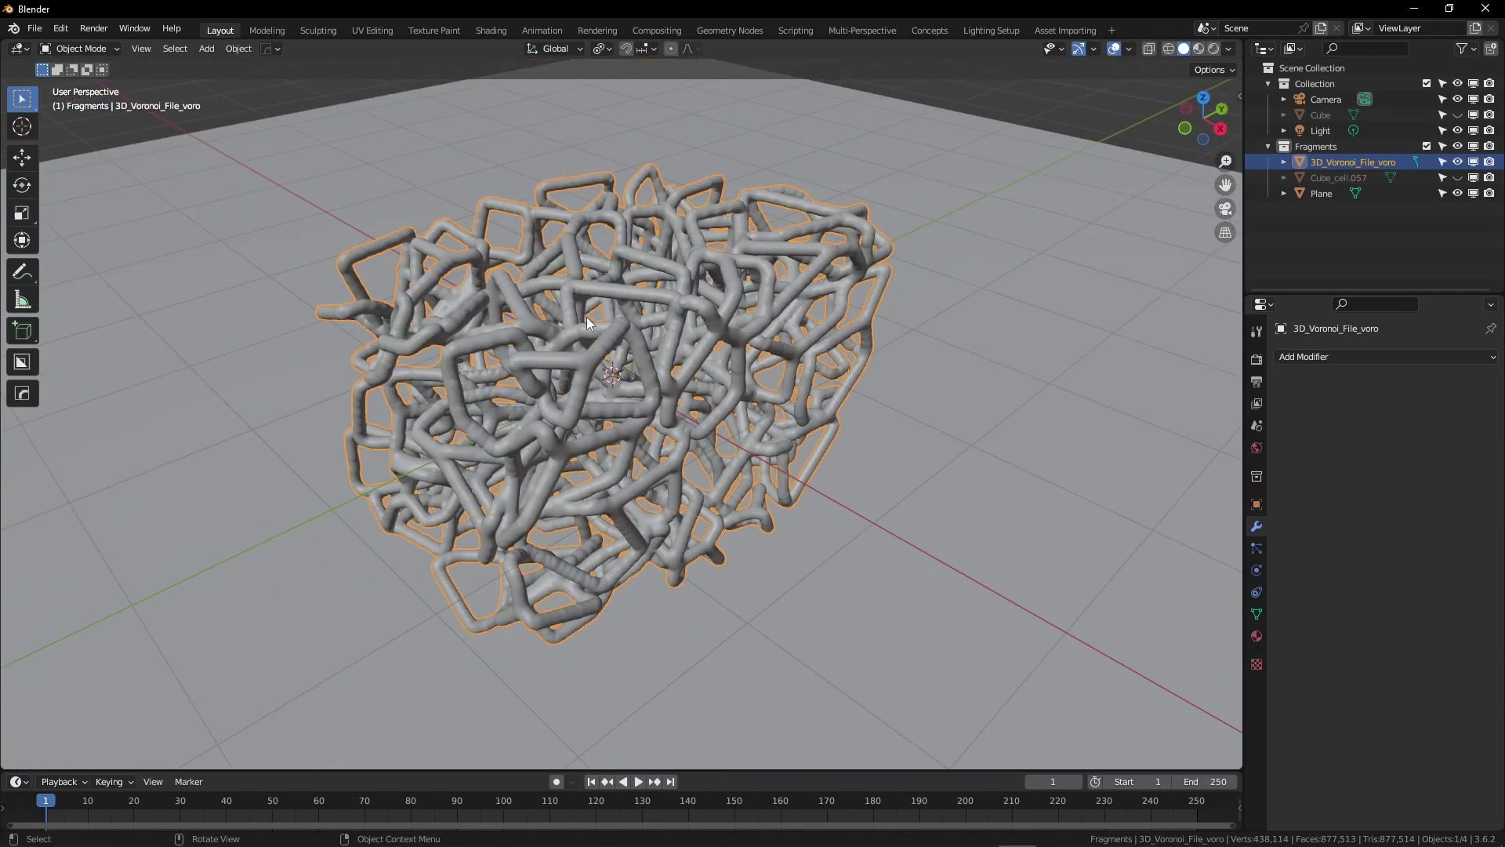
key(z)
click(578, 226)
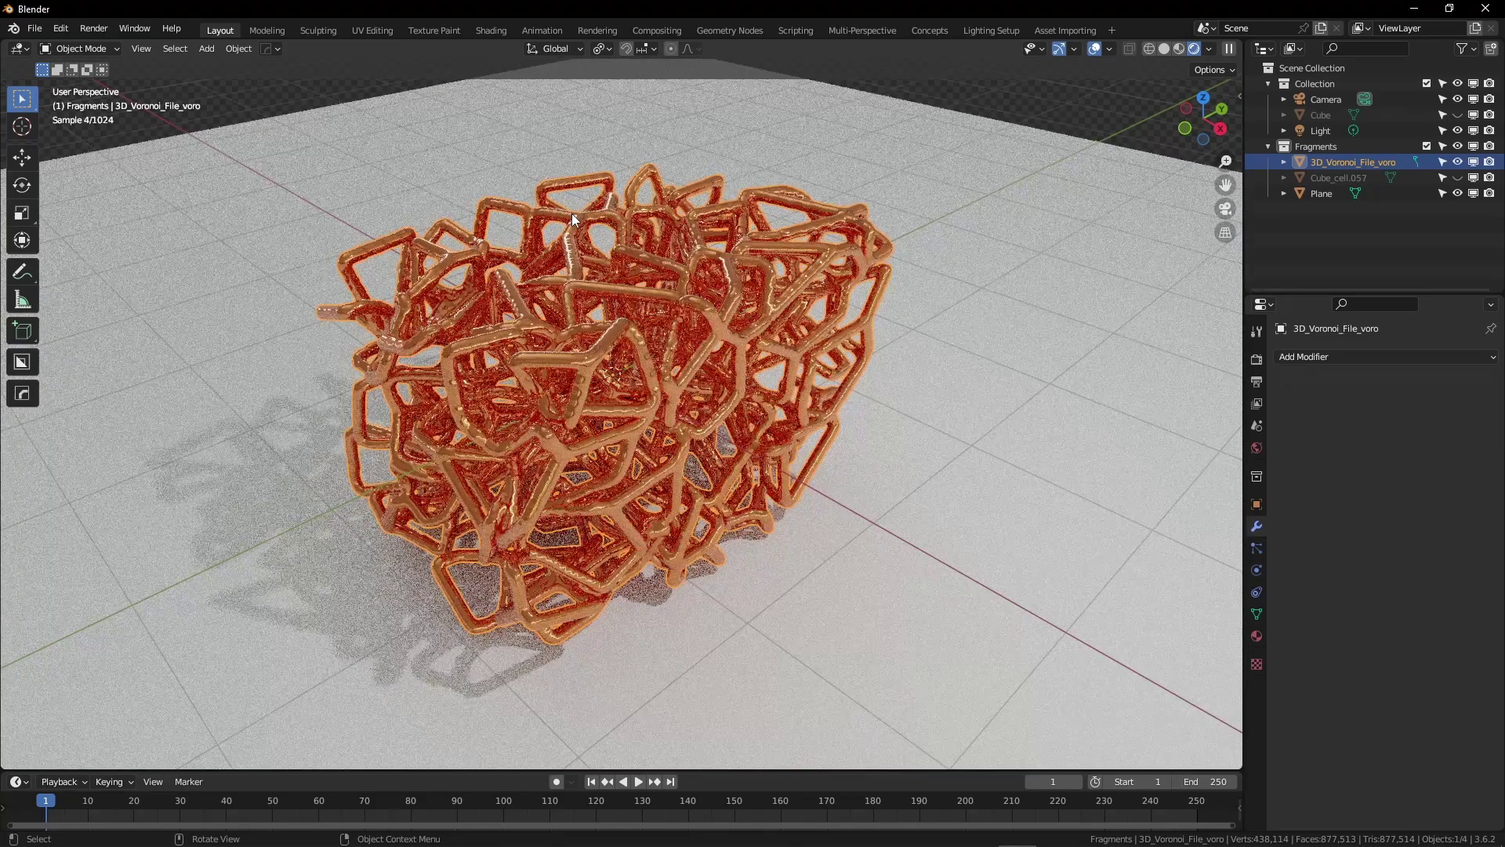